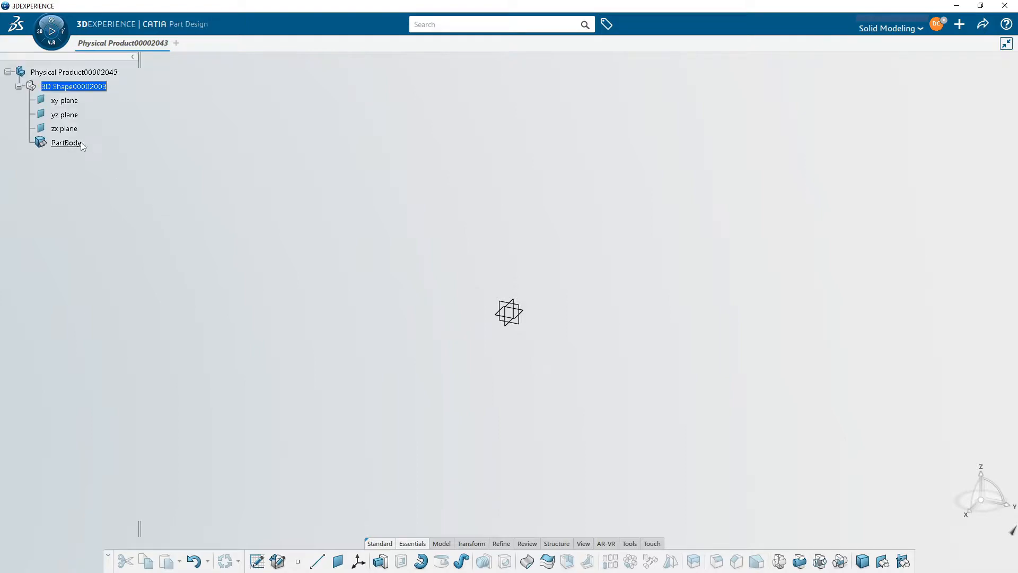
Review the Physical Product's properties, including its title and name, and close them without changes
right_click(91, 75)
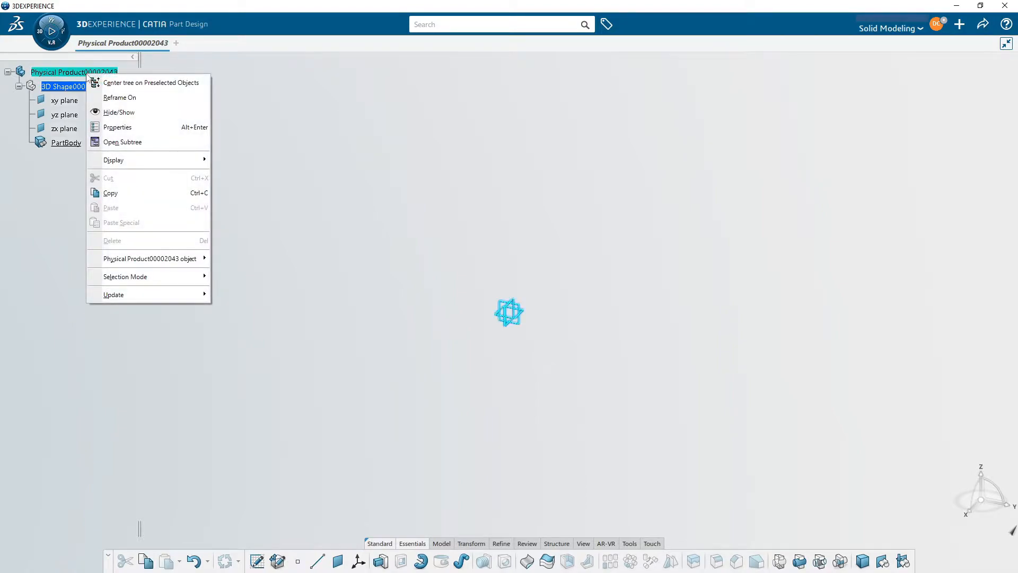
click(122, 129)
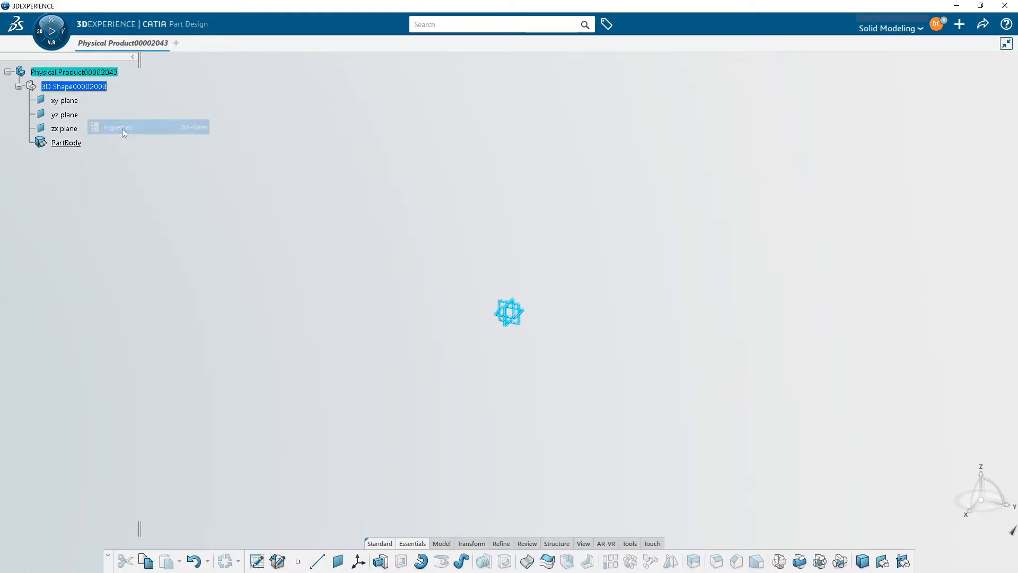
drag(826, 251, 256, 72)
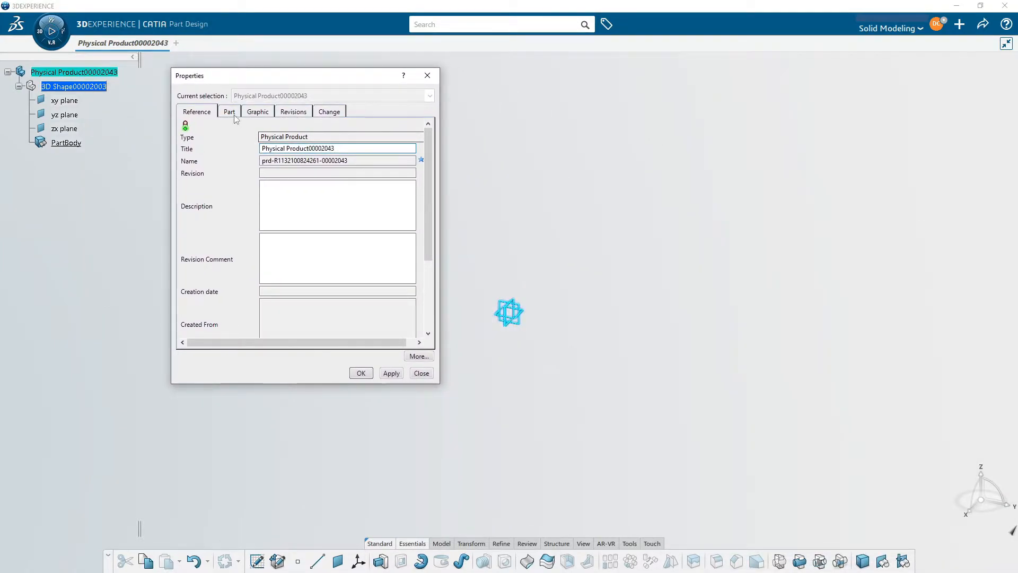
click(62, 87)
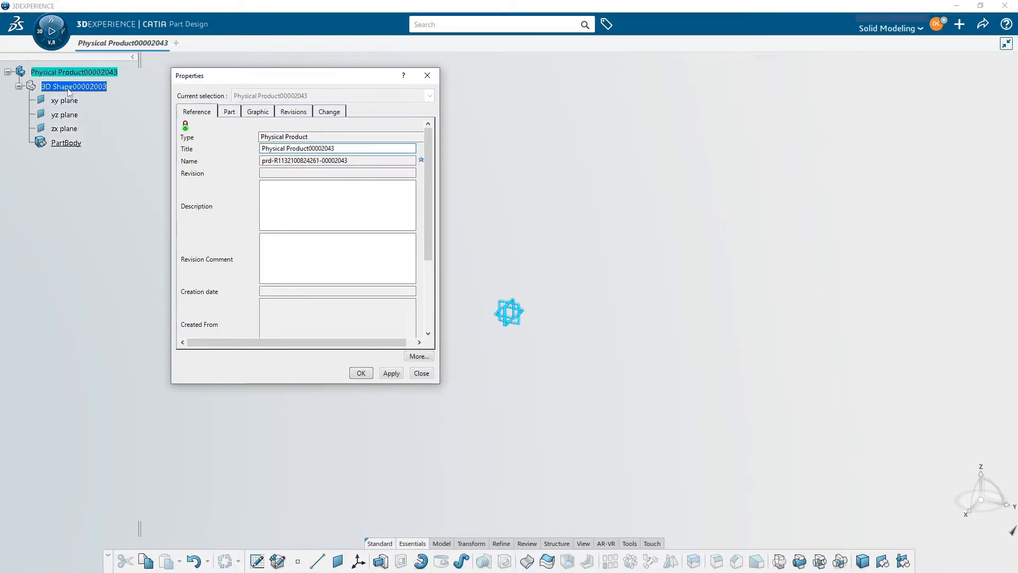
click(422, 373)
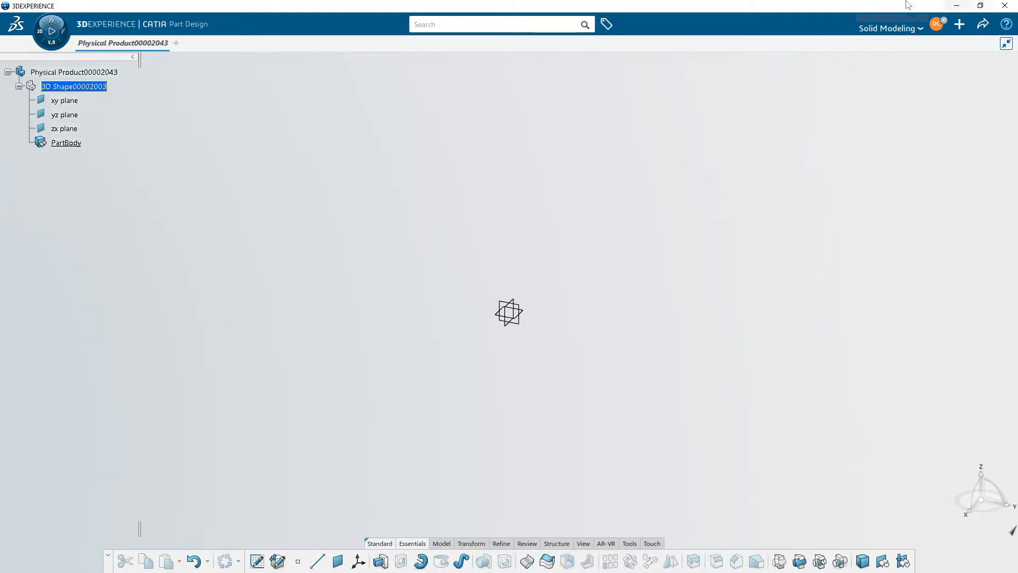
Create a private Design collaborative space titled "Class 2022-1-24" in the 3DDashboard's space management and return to CATIA
click(906, 35)
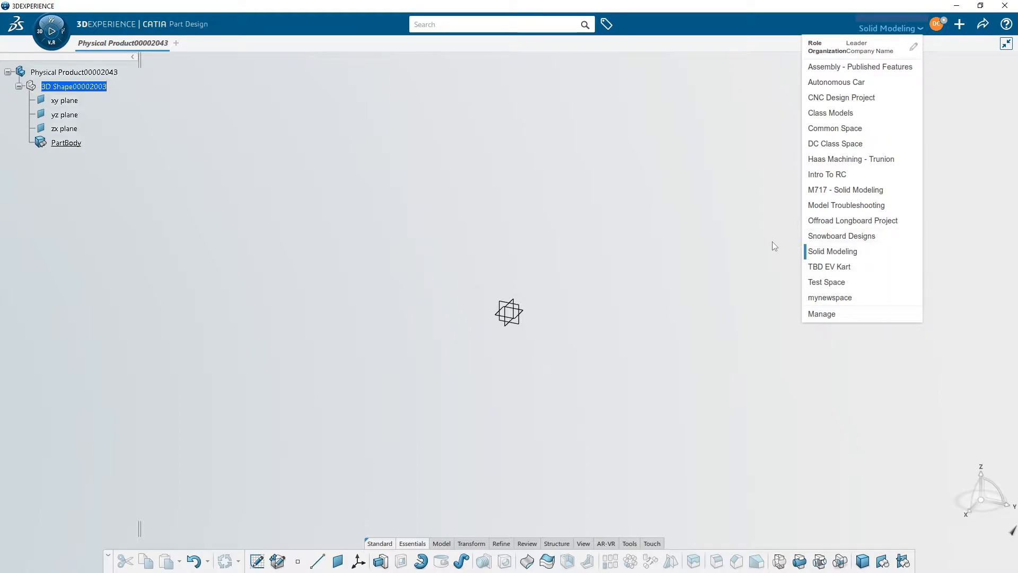
click(832, 314)
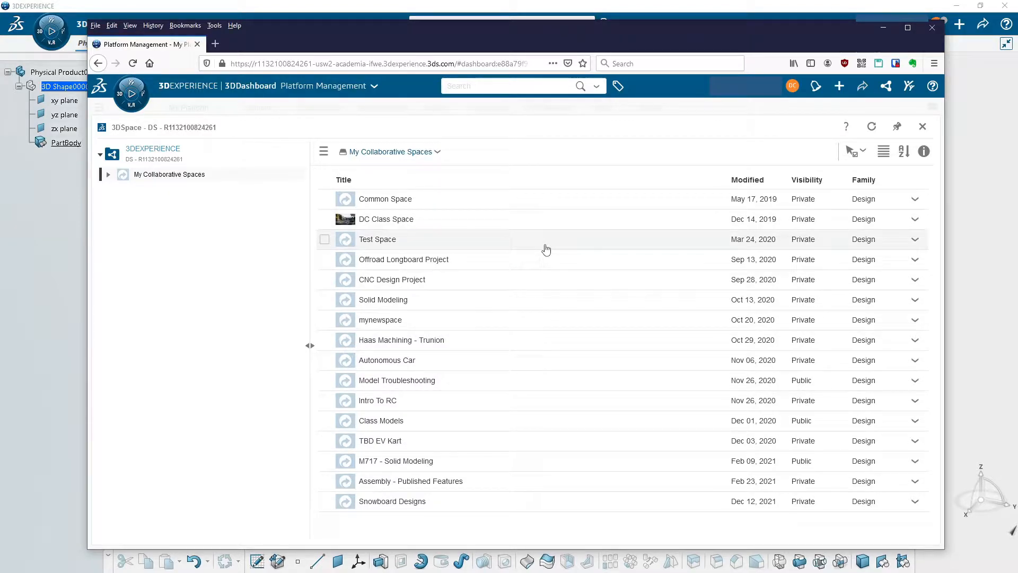
click(438, 154)
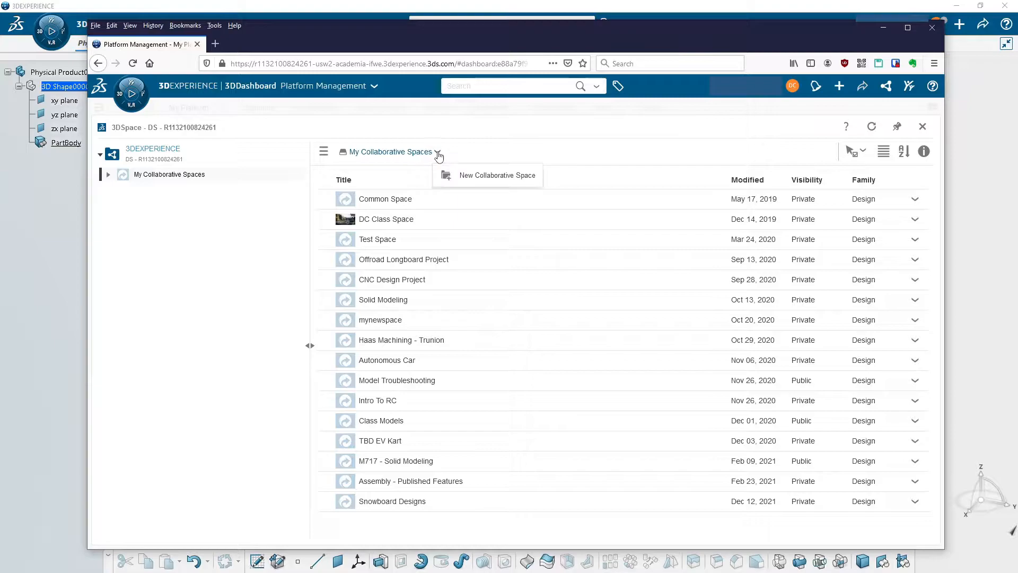
click(501, 179)
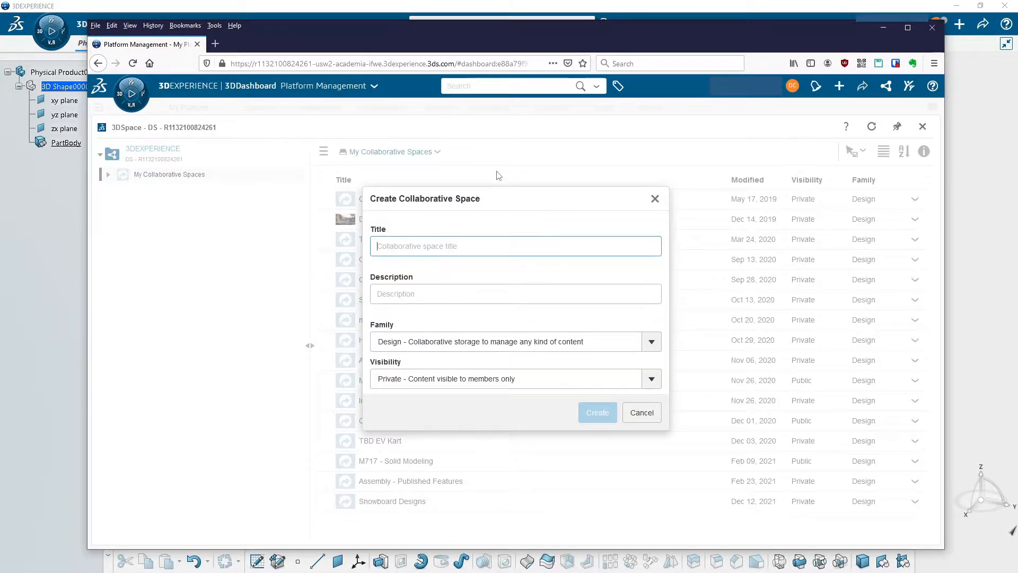
text(Class)
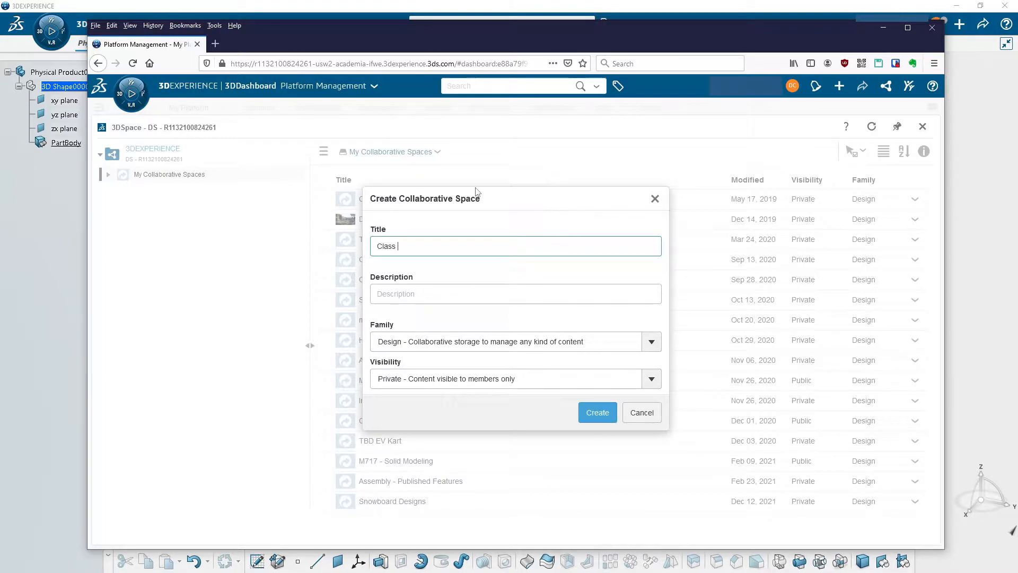
text( 2022-1-24)
click(596, 412)
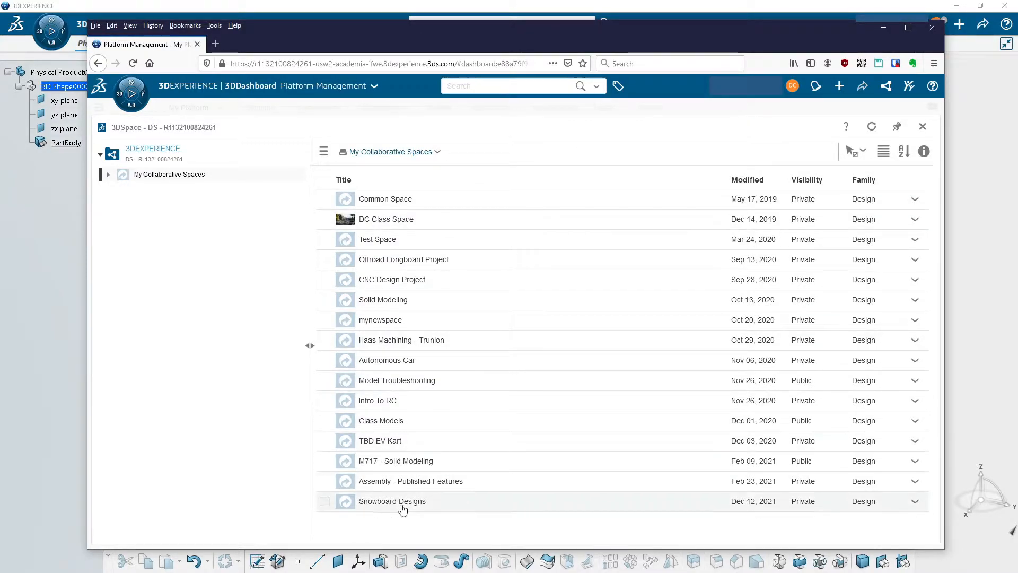
click(885, 29)
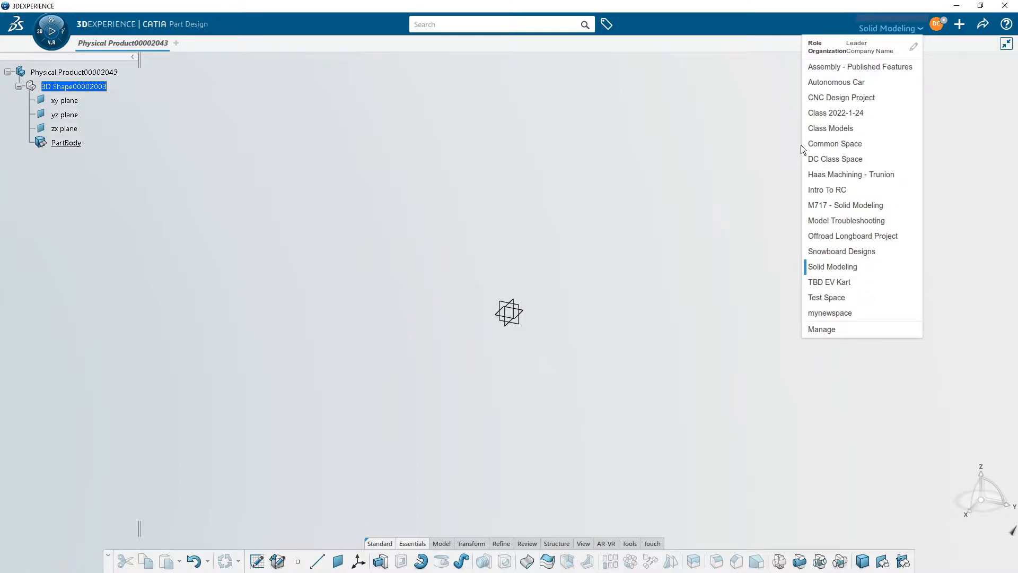
Try to switch to the Class 2022-1-24 collaborative space with the Leader role while the product is still open
click(831, 112)
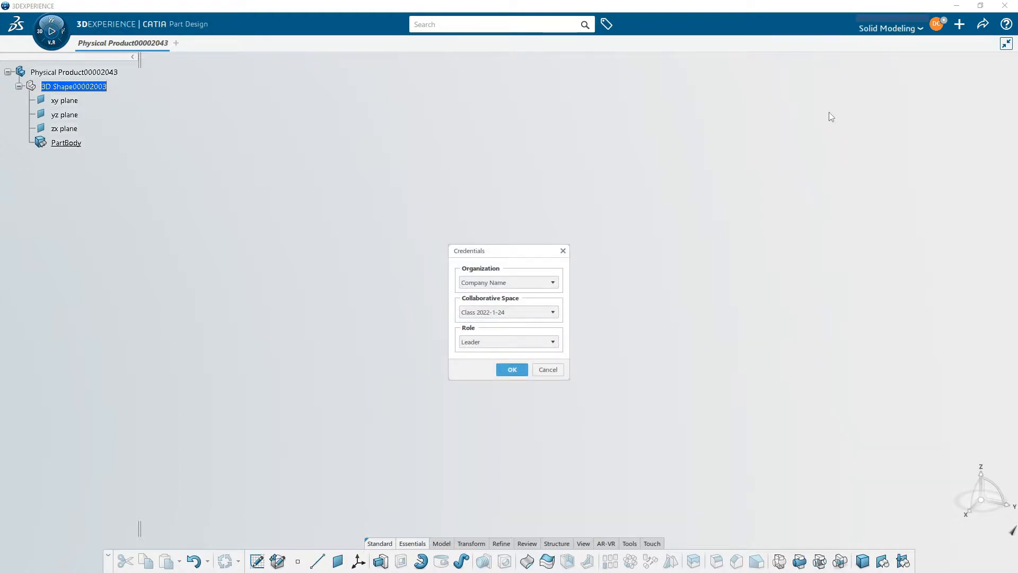
click(511, 370)
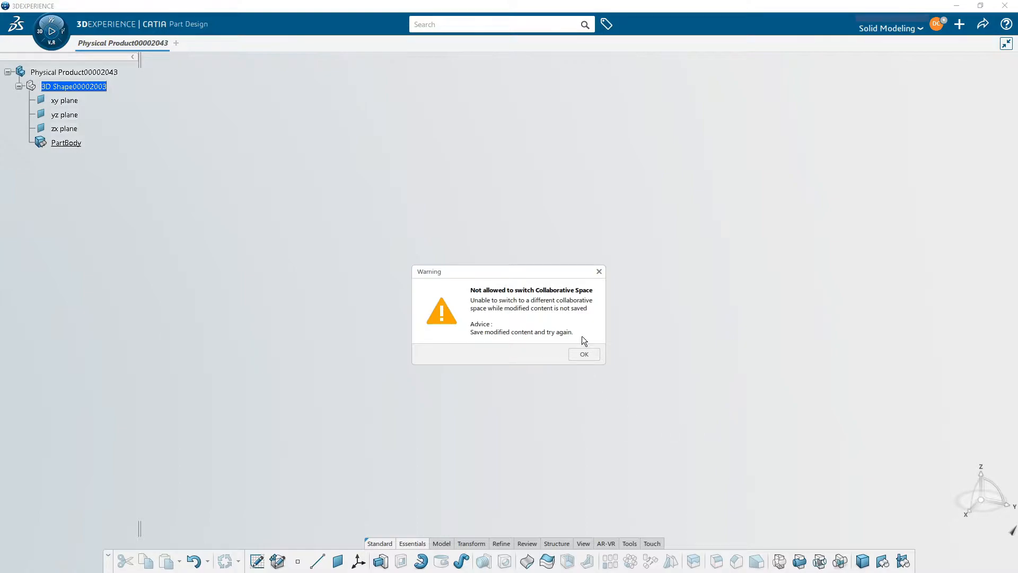
click(584, 354)
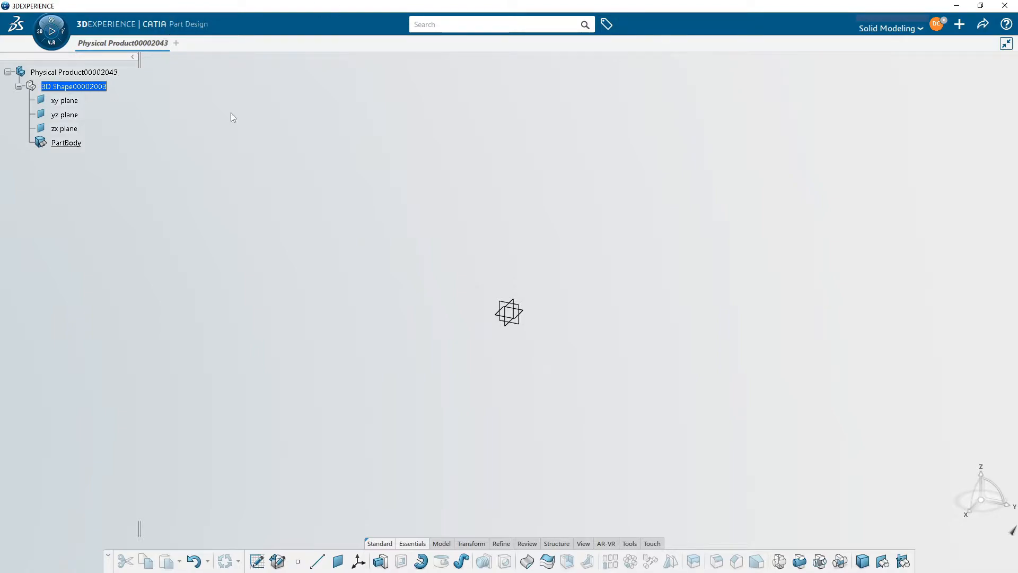
Close the open product without saving and switch to the Class 2022-1-24 collaborative space with the Leader role
click(163, 43)
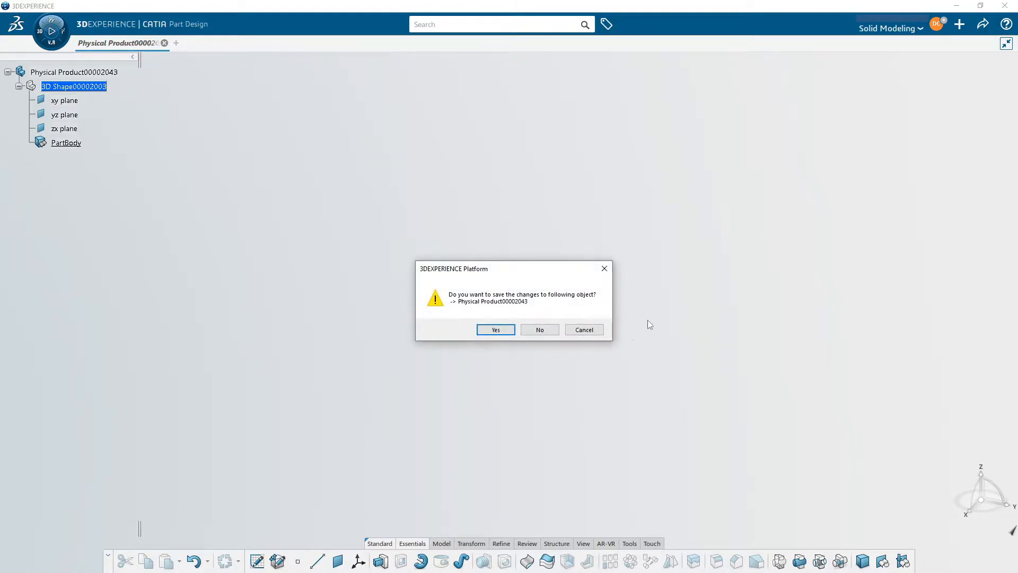
click(538, 329)
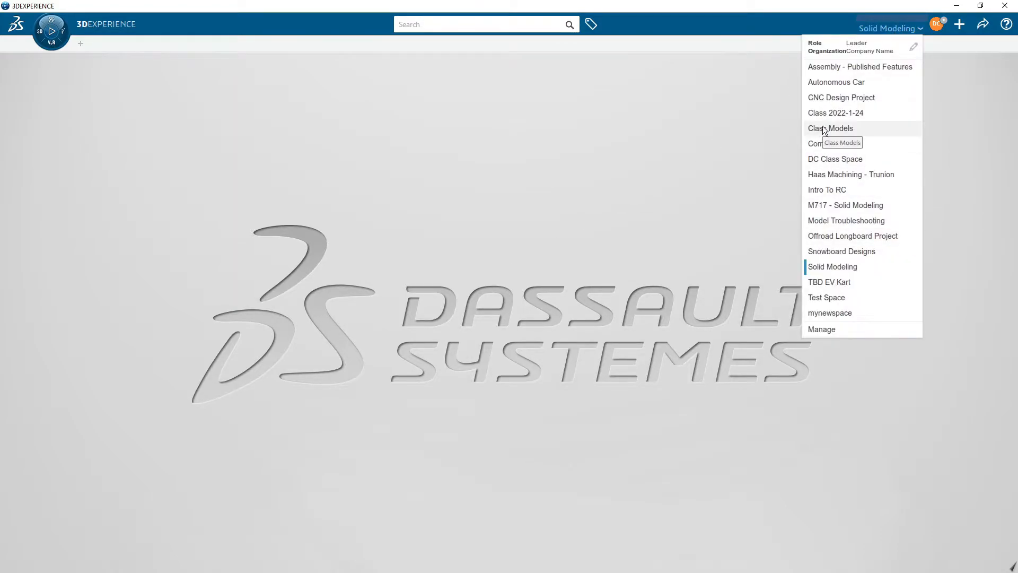
click(834, 114)
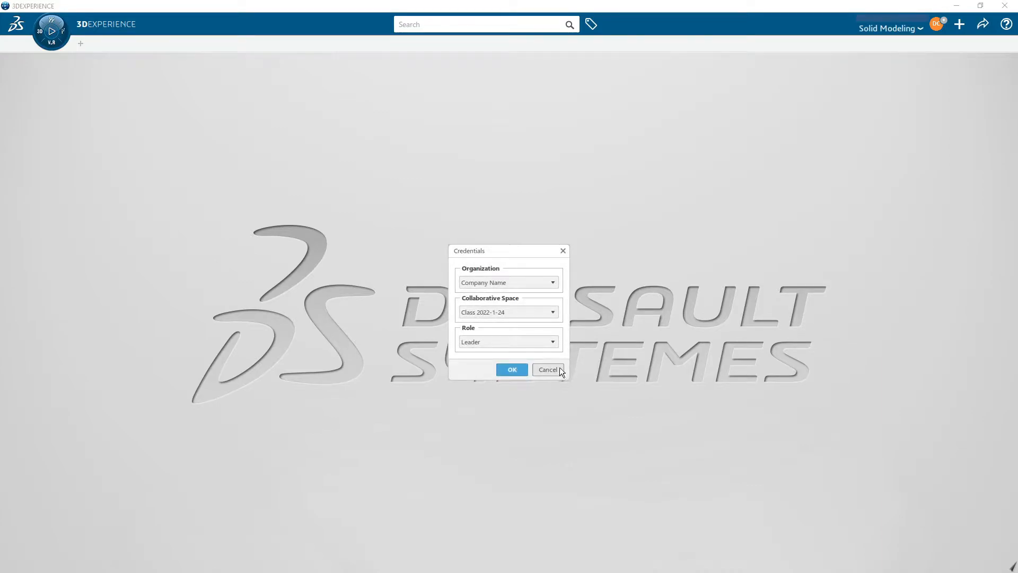
click(514, 370)
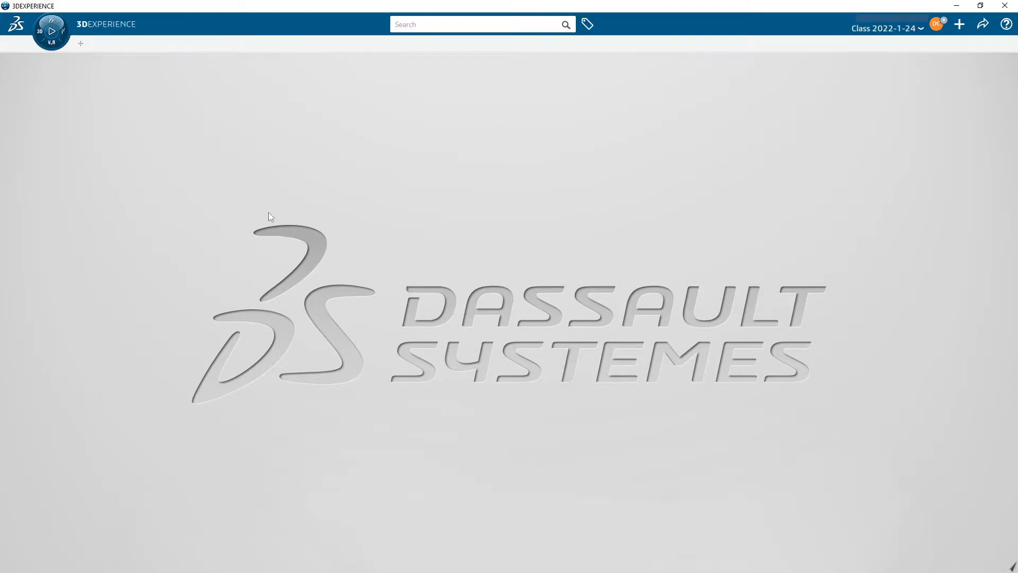
Find Part Design among the compass's My Apps and launch it to create a new 3D part
click(37, 32)
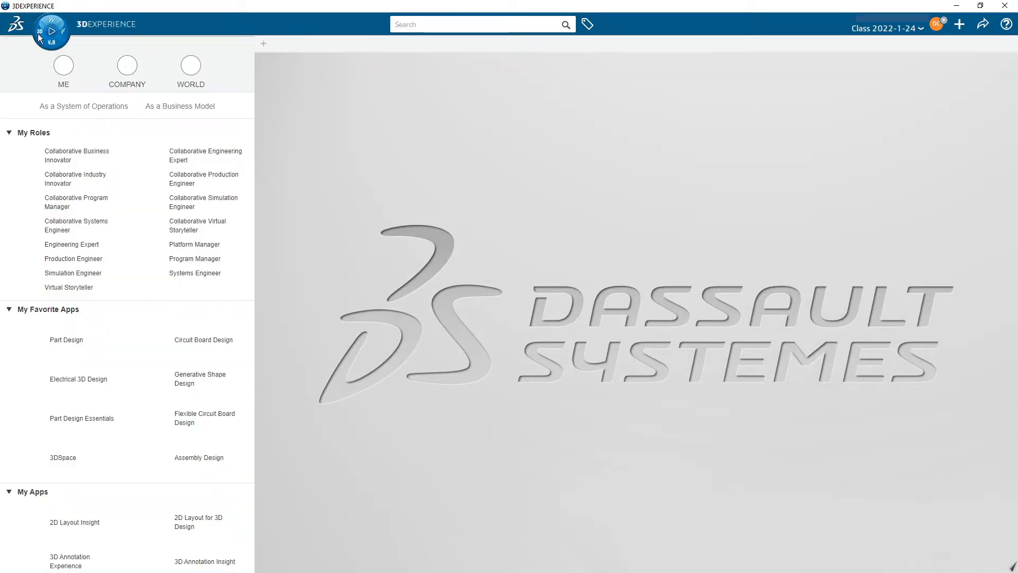
scroll(48, 233, down, 5)
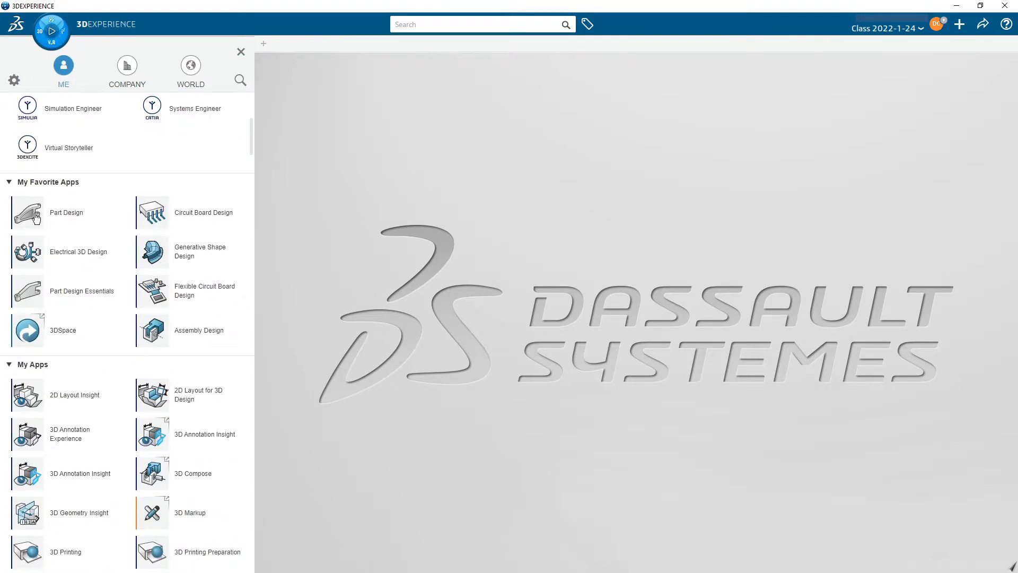
scroll(120, 313, down, 1)
scroll(117, 311, down, 1)
scroll(117, 307, up, 2)
scroll(145, 300, down, 3)
scroll(129, 265, down, 2)
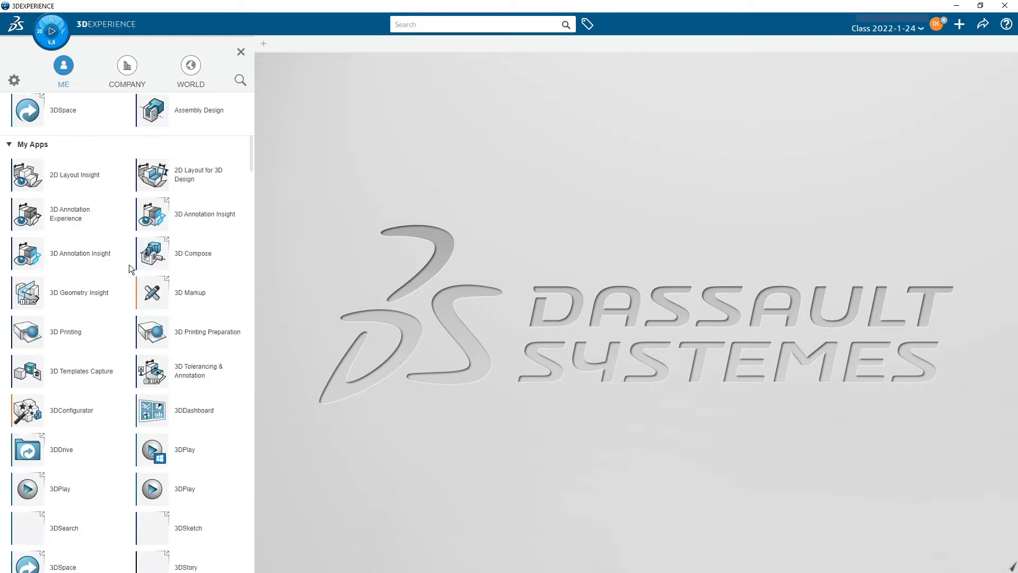
scroll(154, 369, down, 3)
scroll(154, 370, down, 7)
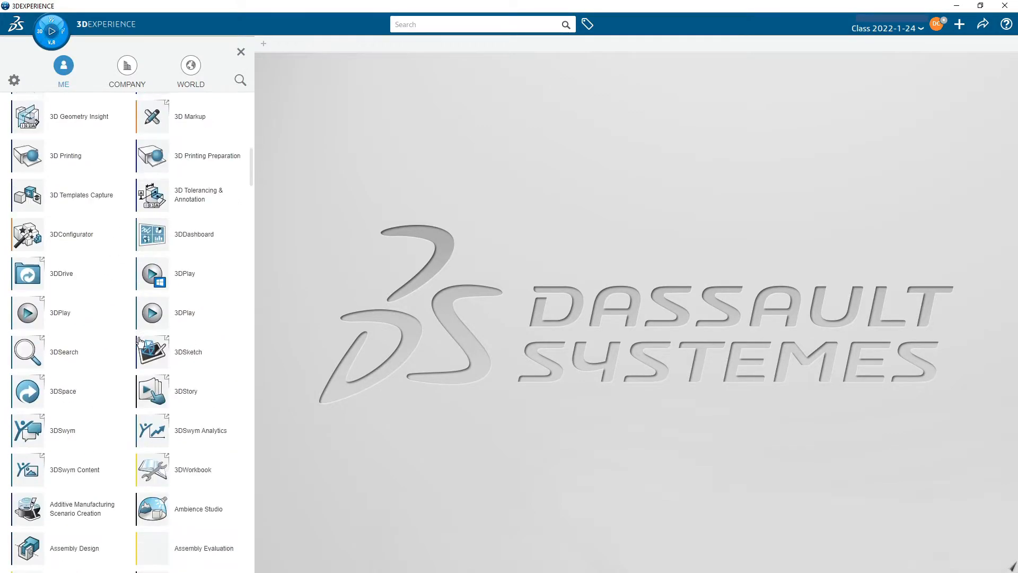
scroll(143, 320, down, 5)
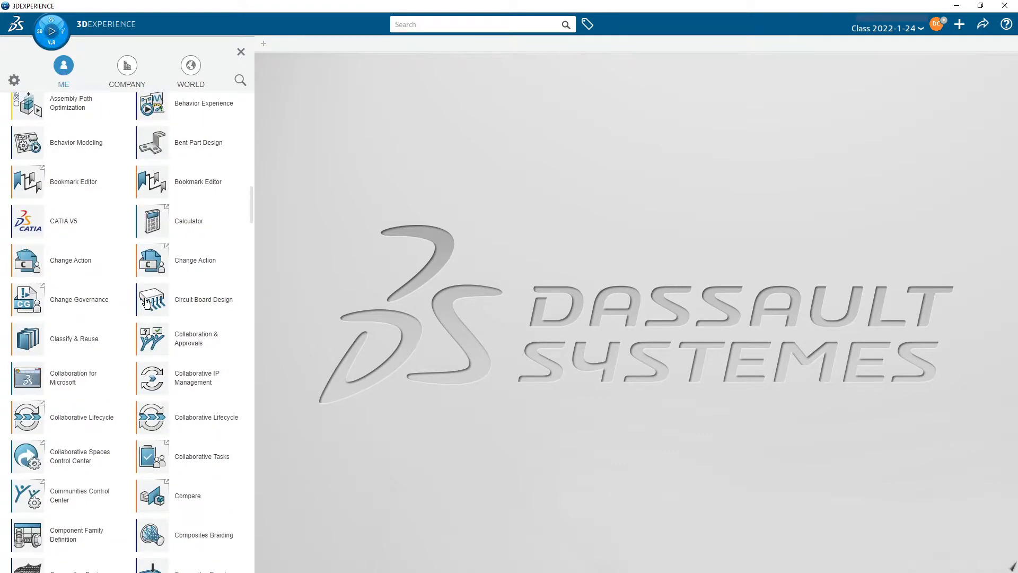
scroll(146, 307, down, 2)
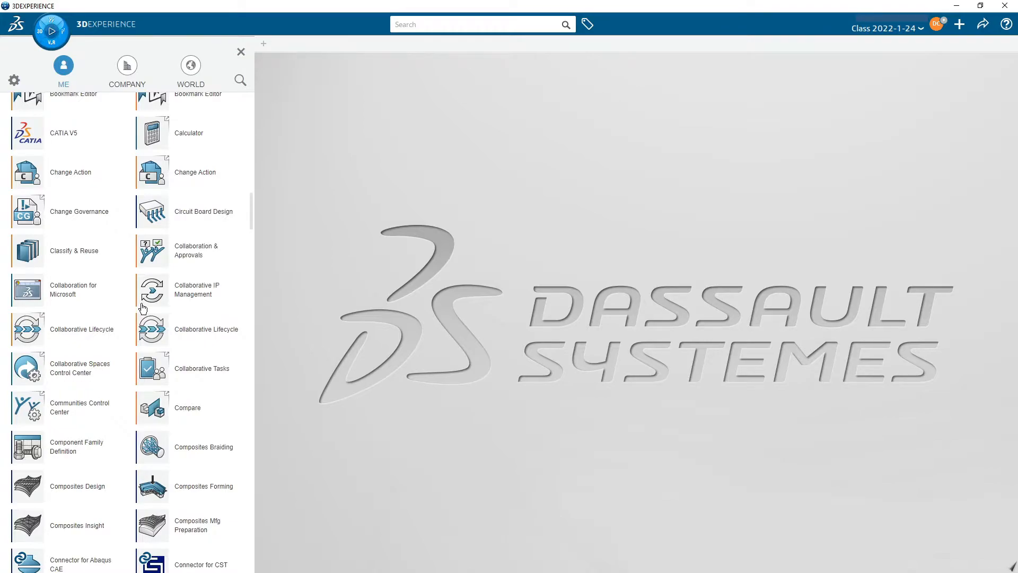
scroll(142, 306, down, 4)
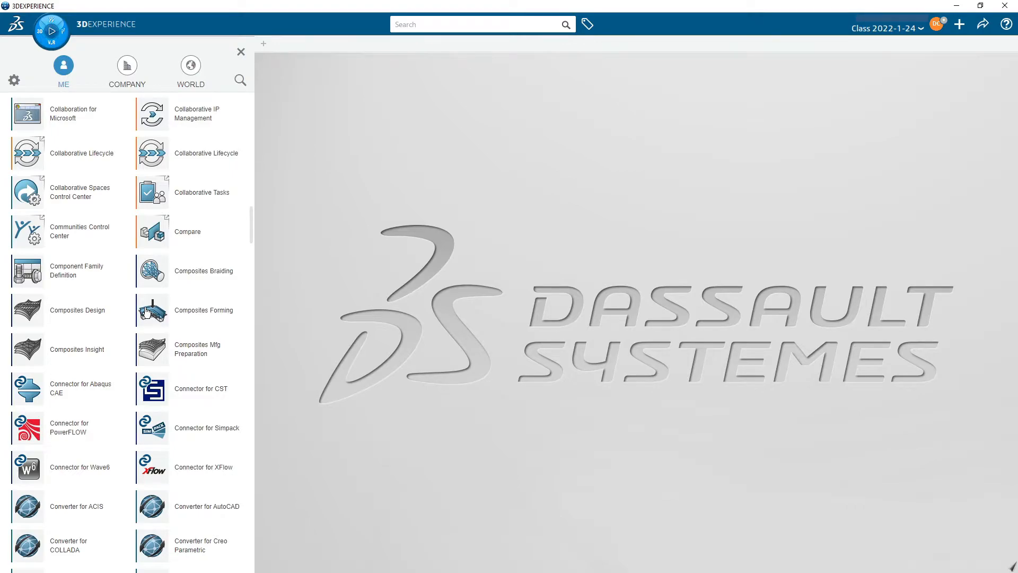
scroll(147, 312, down, 5)
scroll(142, 308, down, 6)
scroll(141, 306, down, 10)
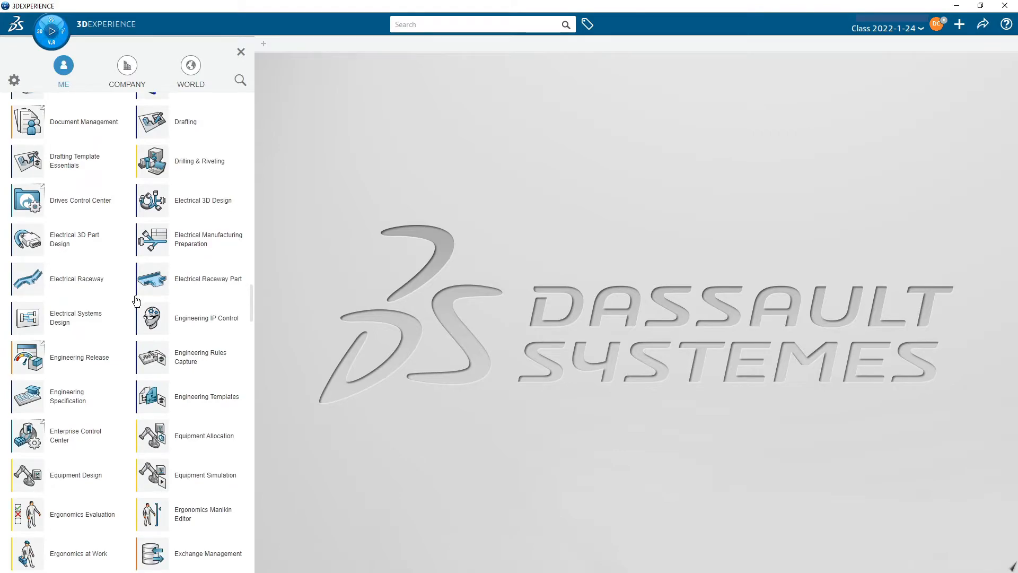
scroll(136, 301, down, 3)
scroll(136, 301, down, 6)
scroll(137, 300, down, 17)
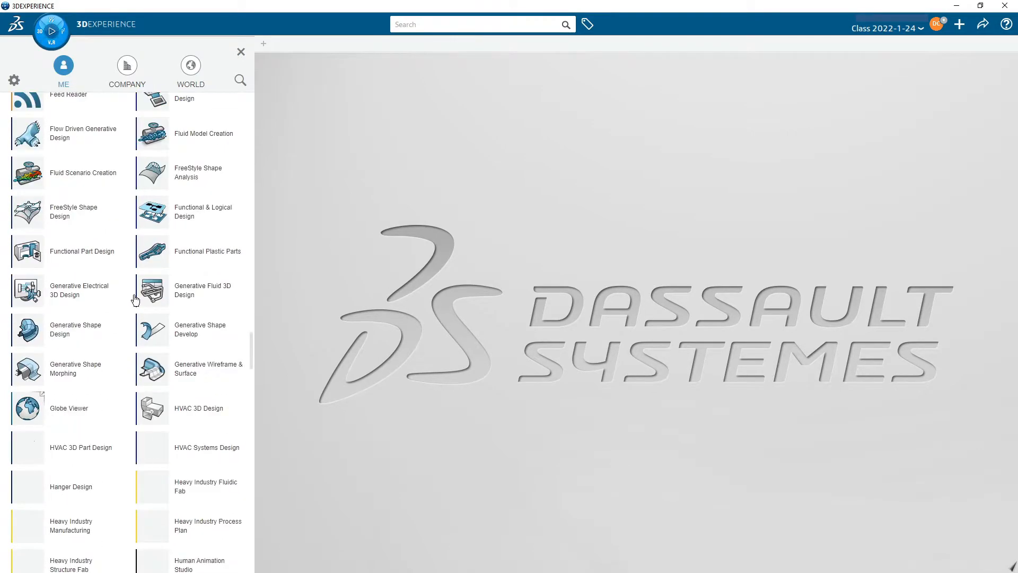
scroll(133, 293, down, 18)
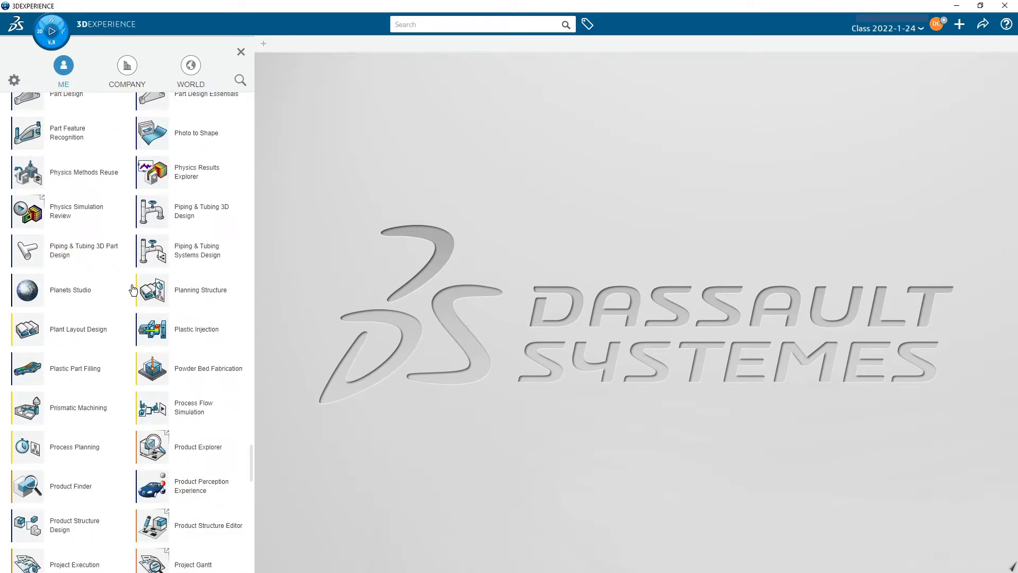
scroll(99, 209, up, 3)
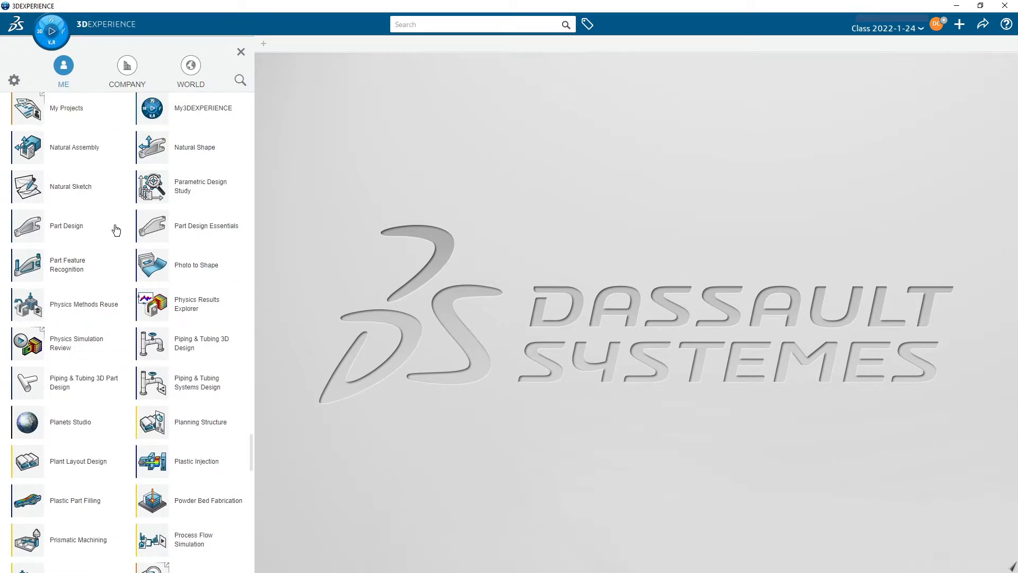
scroll(109, 233, up, 2)
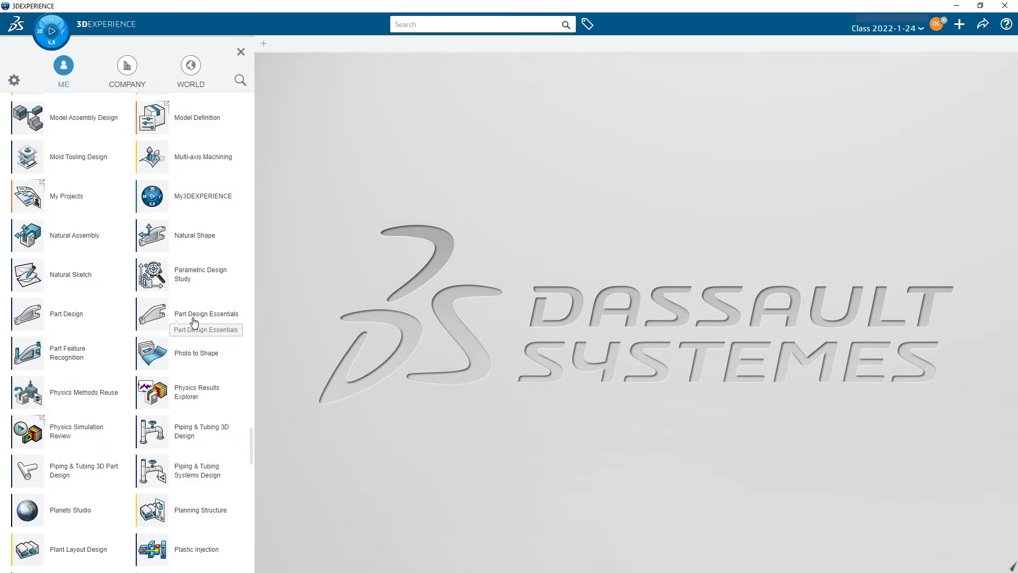
click(29, 317)
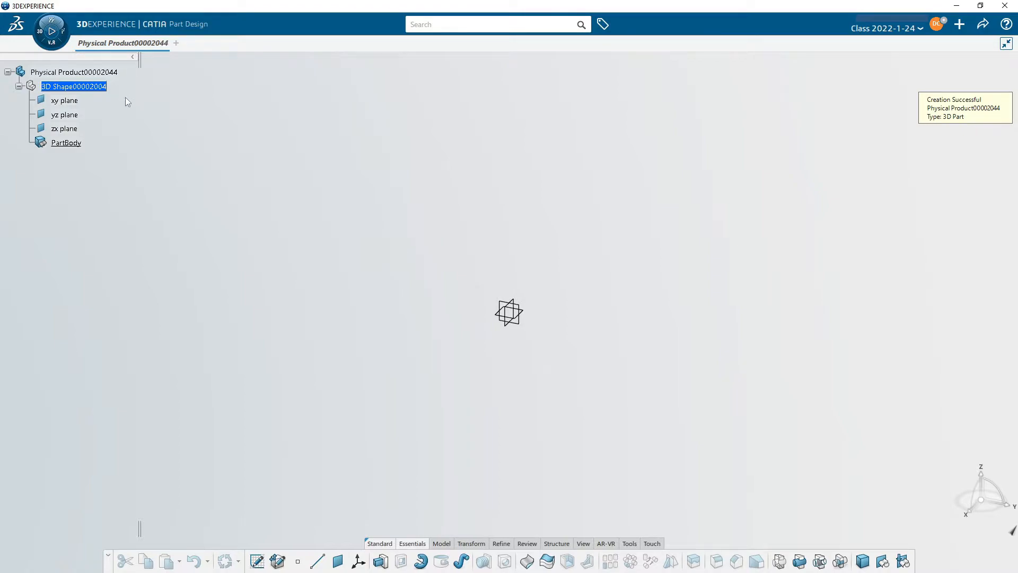
Close the newly created part without saving it
click(163, 44)
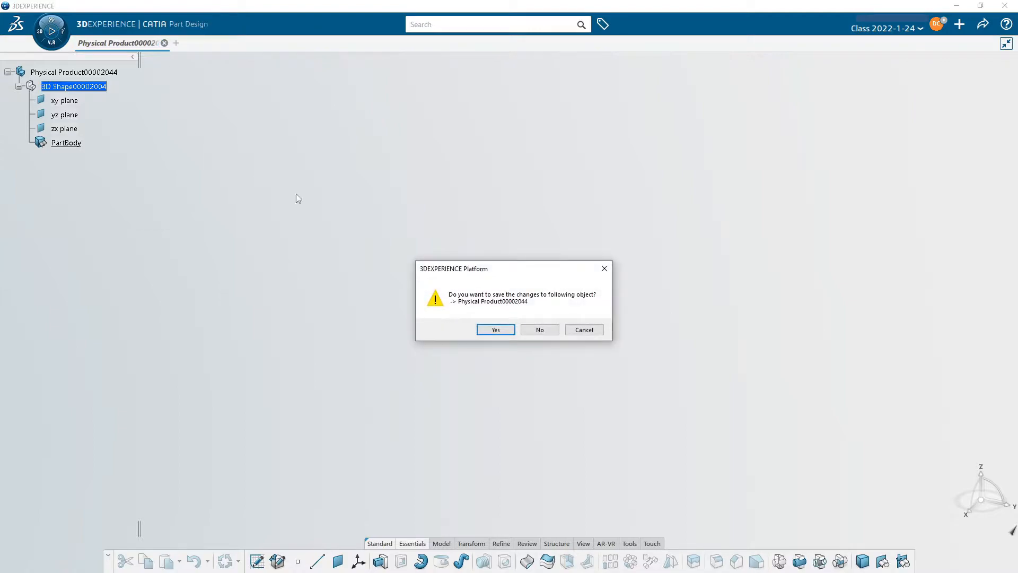
click(536, 334)
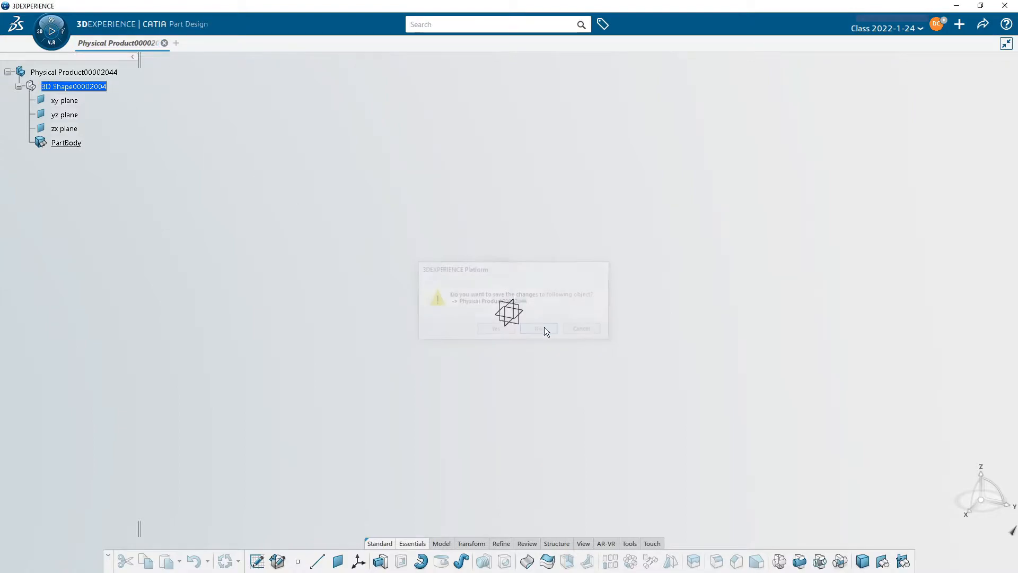
Create a new 3D Part as new content in the Class 2022-1-24 collaborative space and save it
click(959, 23)
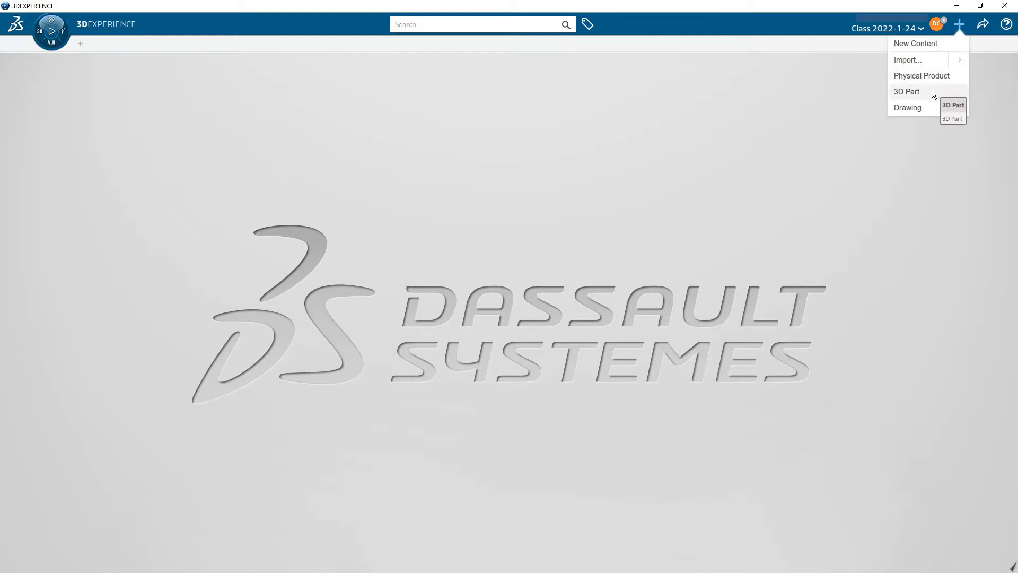
click(904, 92)
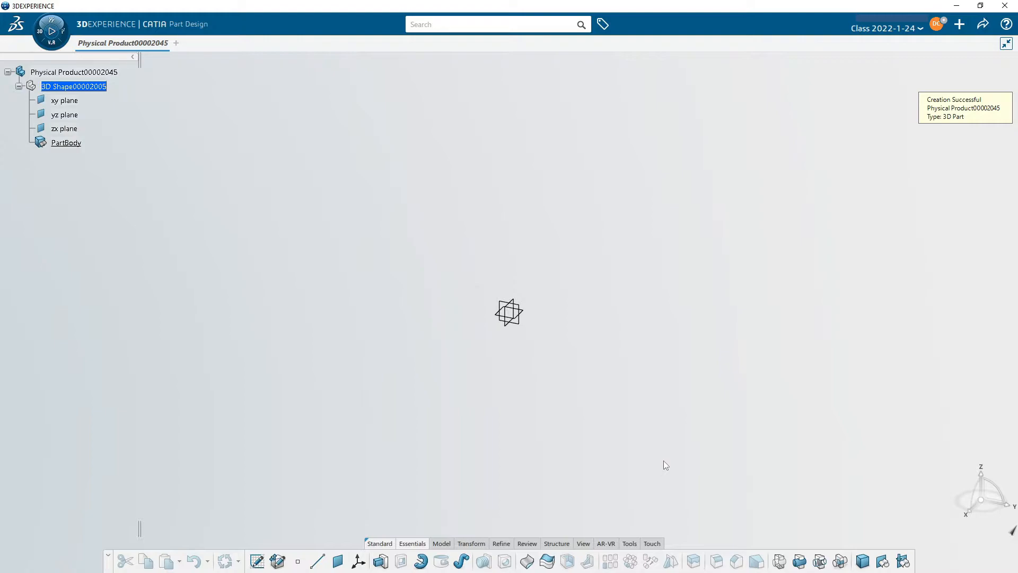
key(ctrl+s)
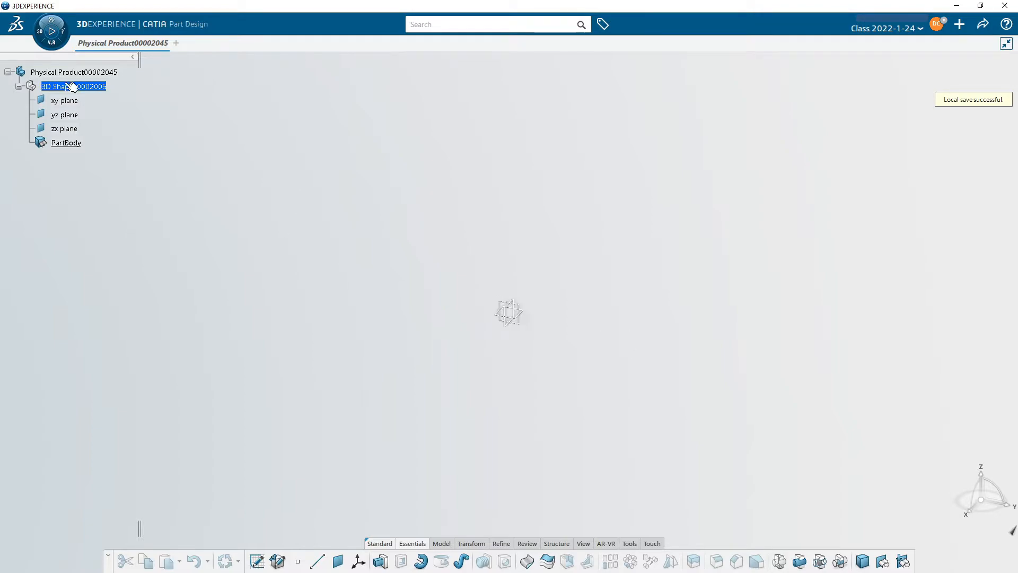
Switch the new part to the Generative Shape Design app, found among the compass's My Apps
click(51, 31)
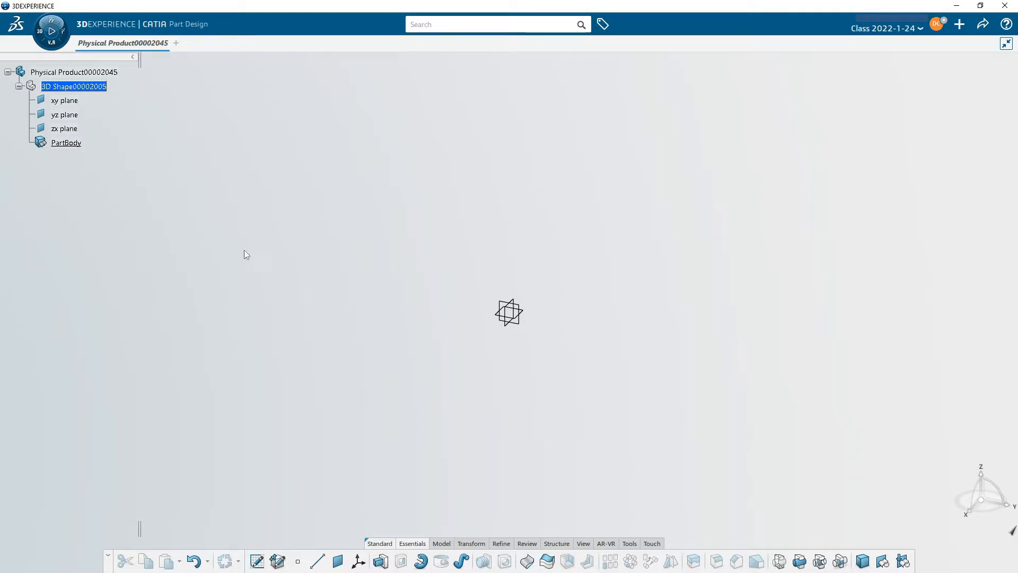
click(39, 35)
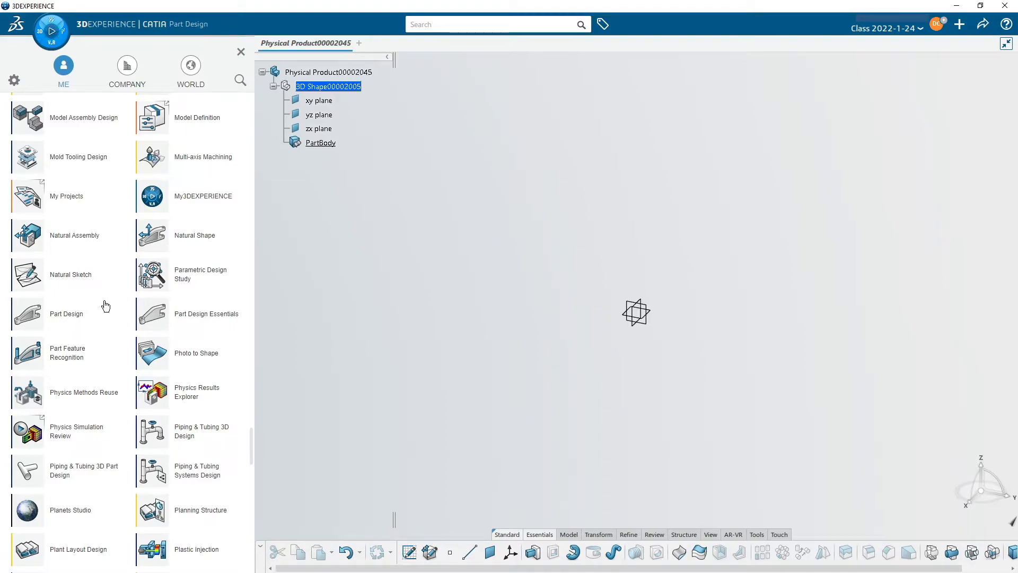
scroll(112, 305, down, 5)
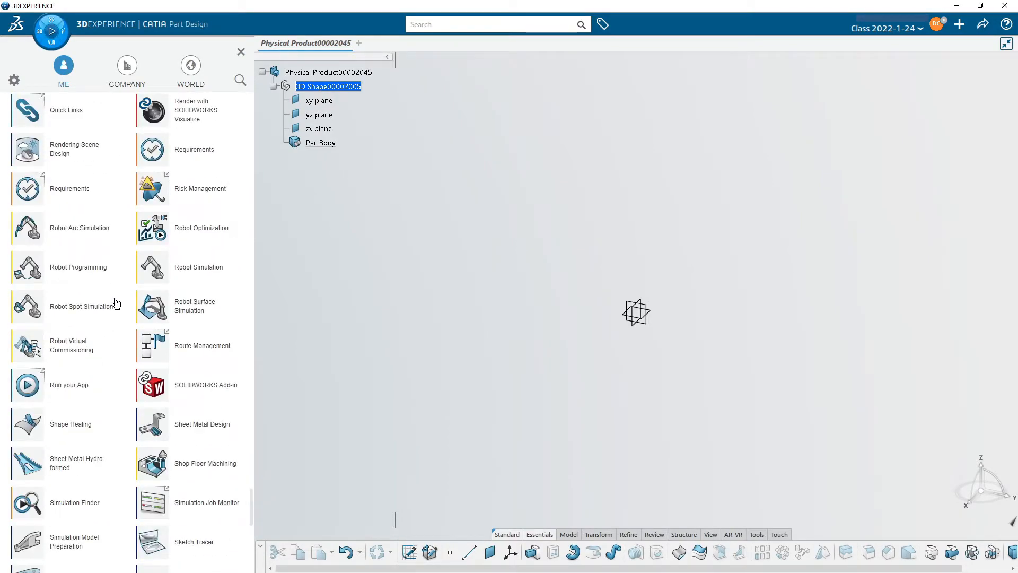
scroll(114, 305, up, 10)
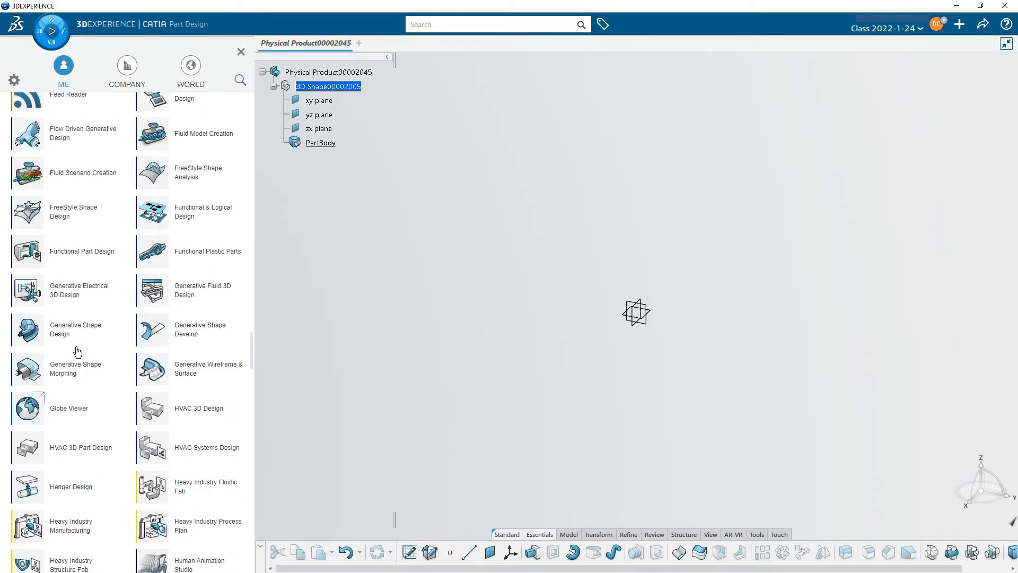
click(63, 332)
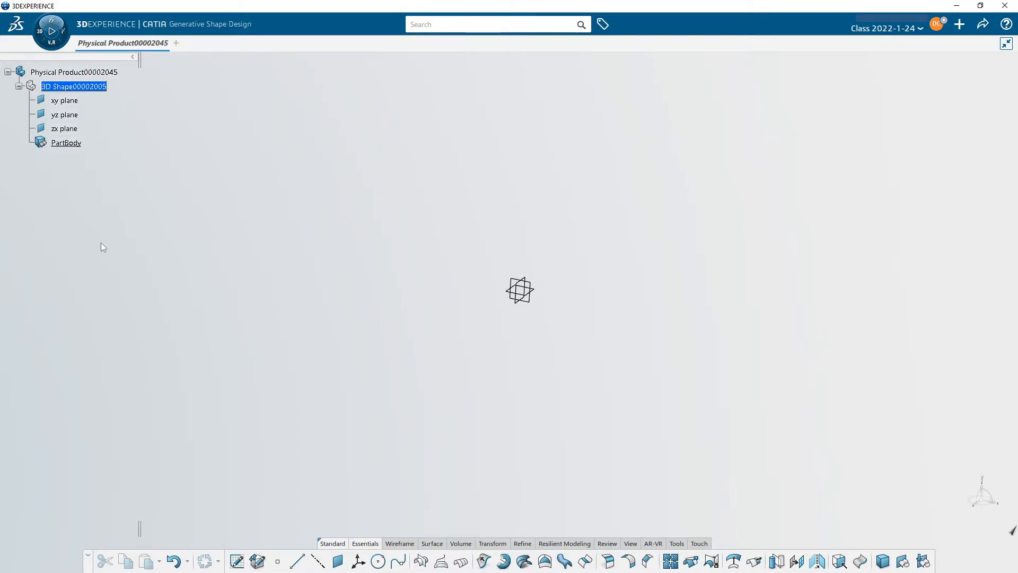
Toggle the specification tree's display off and on, and collapse and re-expand the 3D Shape branch
key(F3)
key(F3)
click(20, 87)
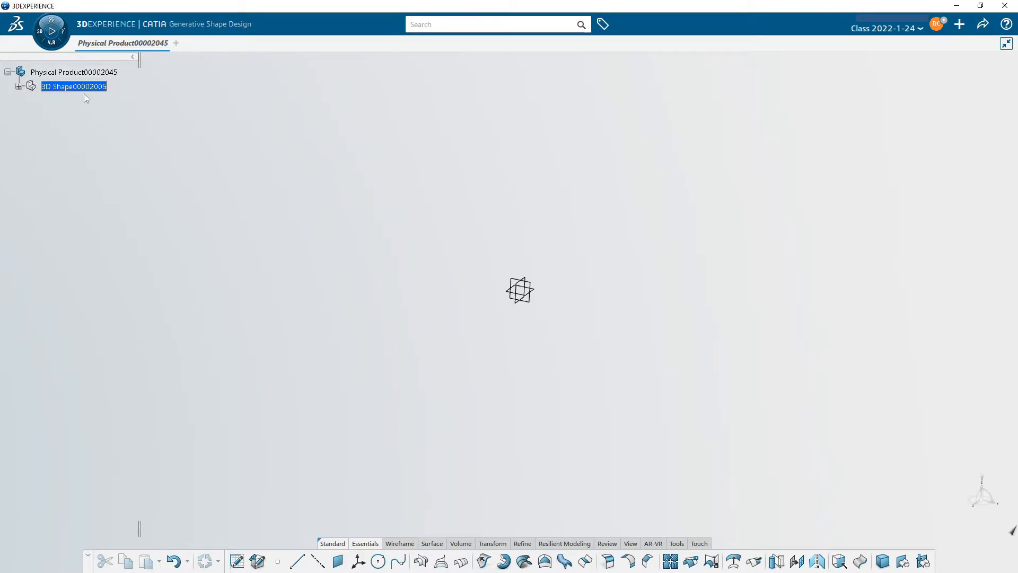
click(20, 86)
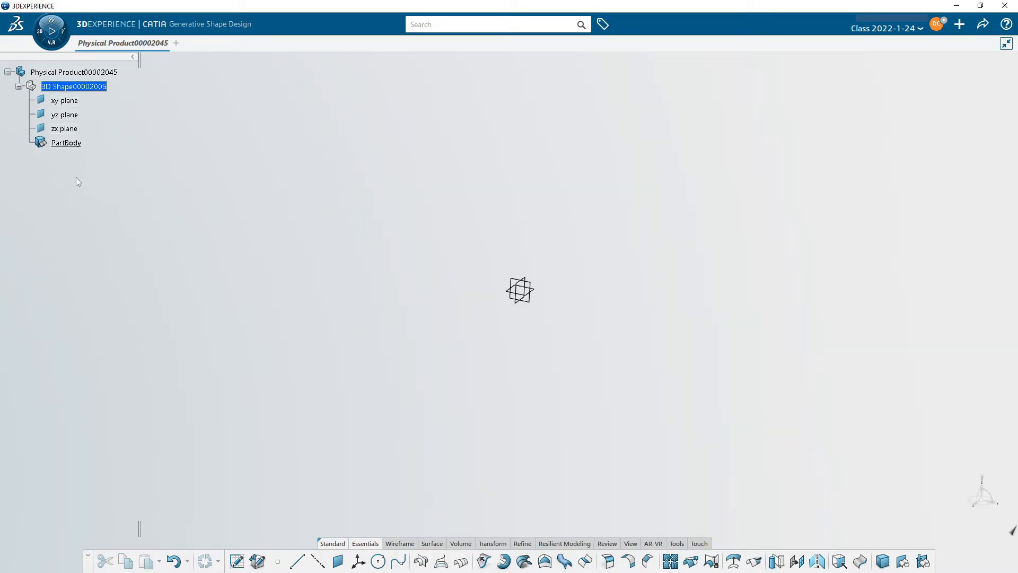
mouse_move(76, 150)
Sketch a circle centred on the origin on the xy plane, about 80 mm in radius, and exit the sketch
click(533, 291)
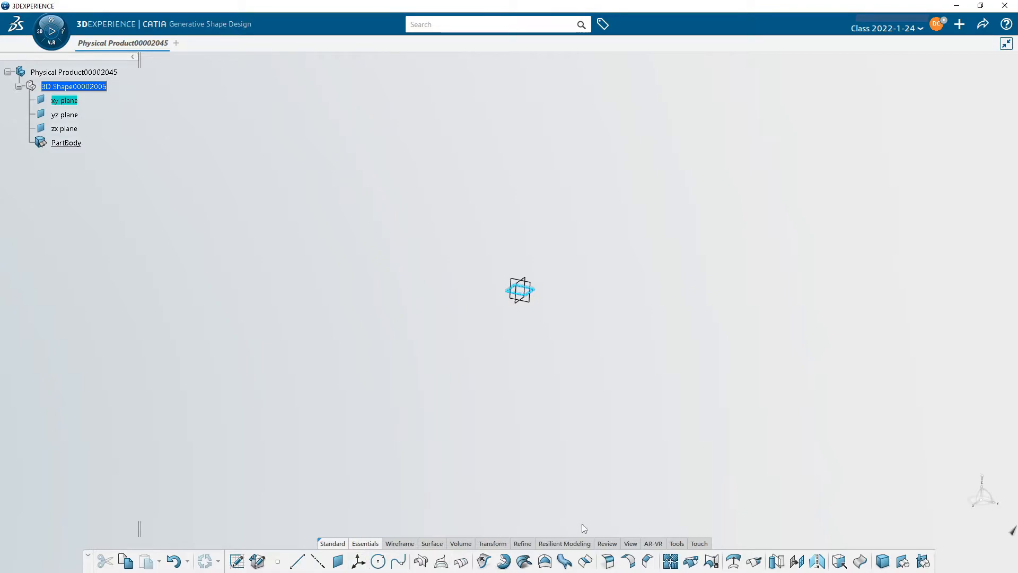
click(235, 562)
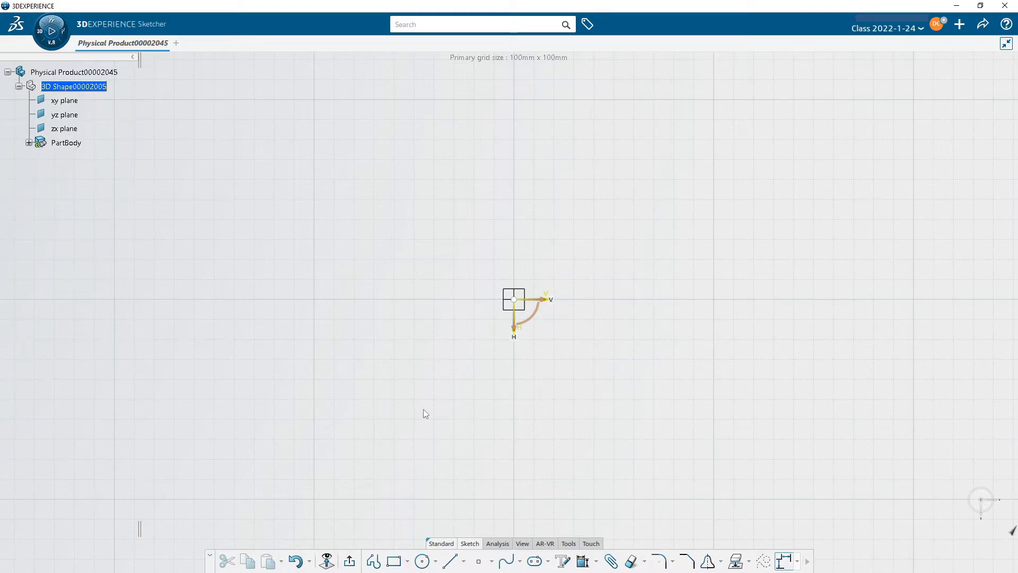
click(422, 566)
click(515, 299)
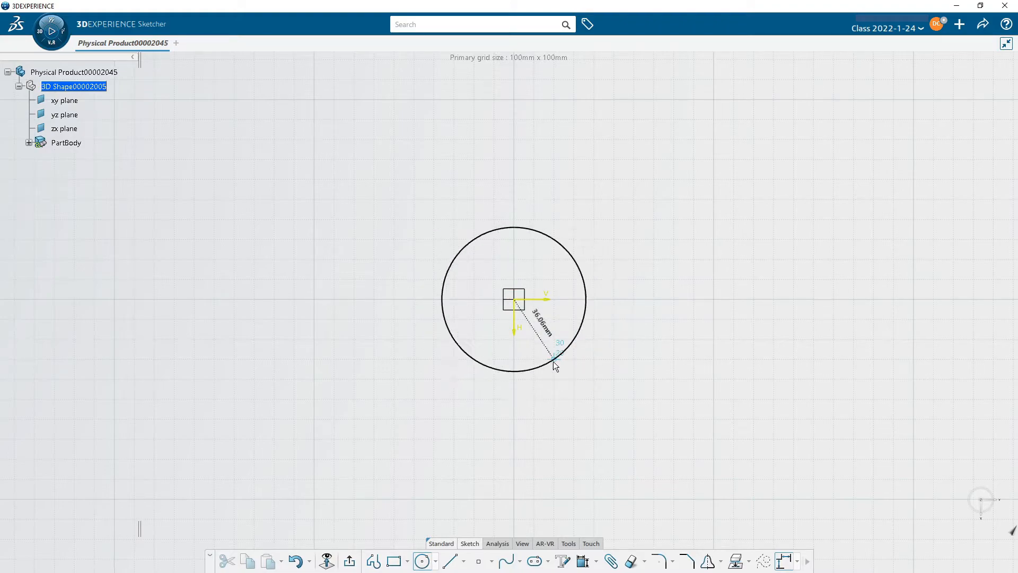
click(656, 221)
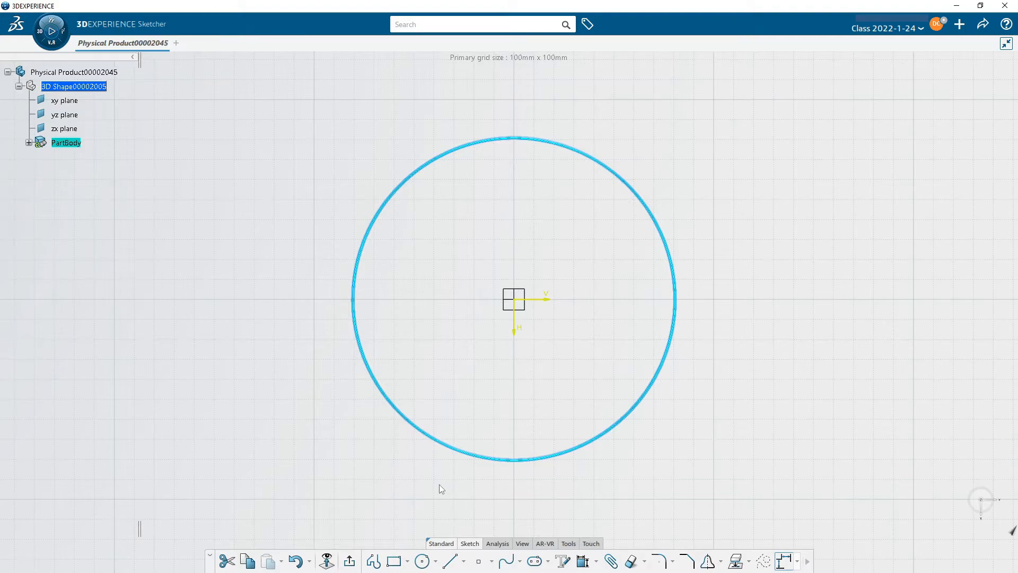
mouse_move(438, 484)
middle_down()
mouse_move(554, 416)
mouse_move(648, 318)
mouse_move(670, 270)
mouse_move(609, 391)
mouse_move(681, 275)
mouse_move(677, 305)
mouse_move(495, 486)
mouse_move(624, 337)
mouse_move(625, 355)
mouse_move(539, 466)
mouse_move(461, 475)
mouse_move(508, 447)
mouse_move(488, 475)
mouse_move(650, 455)
mouse_move(584, 462)
middle_up()
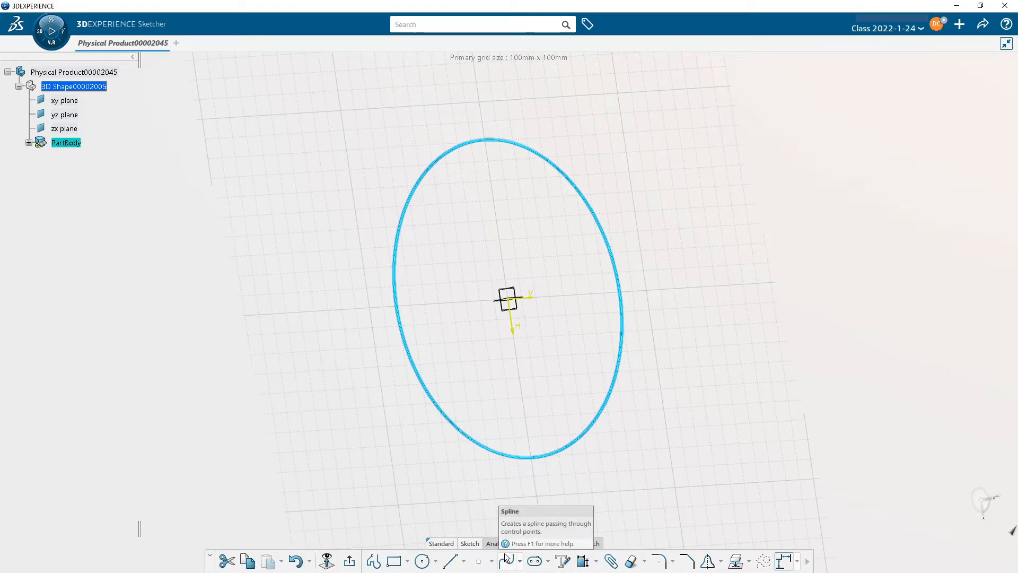
click(349, 561)
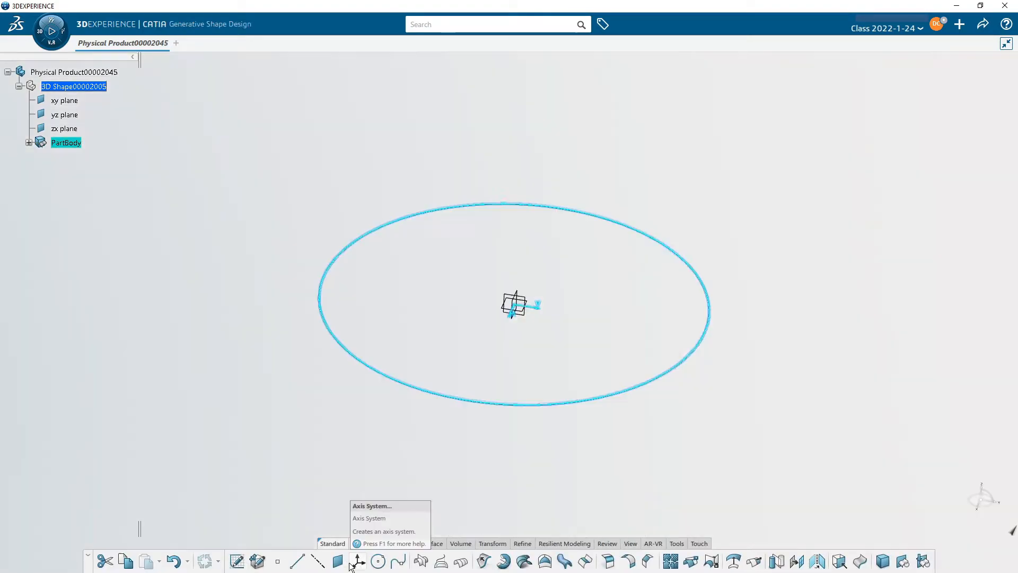
Switch the part with the circle sketch back to the Part Design app from the compass
middle_drag(757, 124, 730, 225)
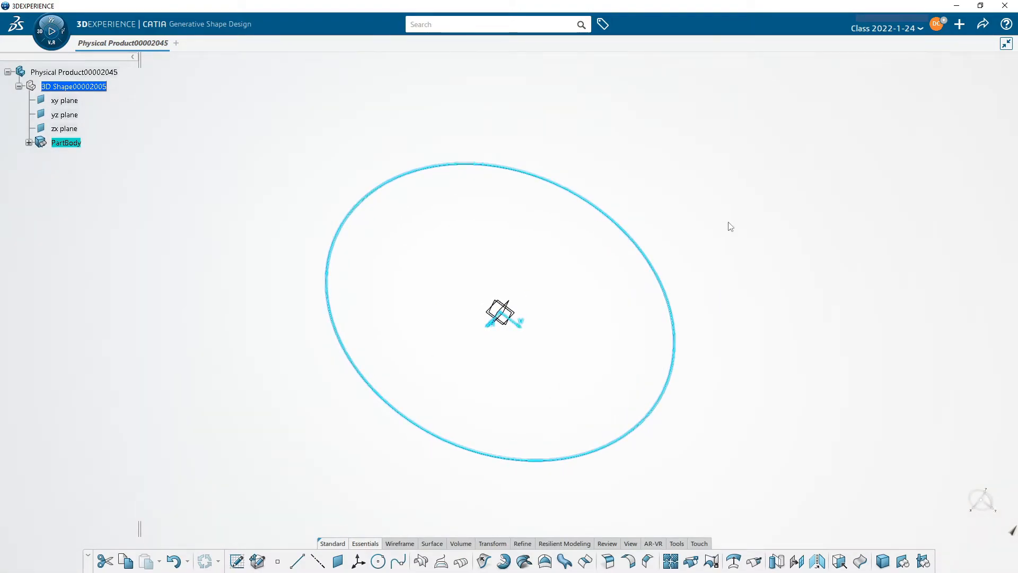
middle_drag(584, 350, 556, 300)
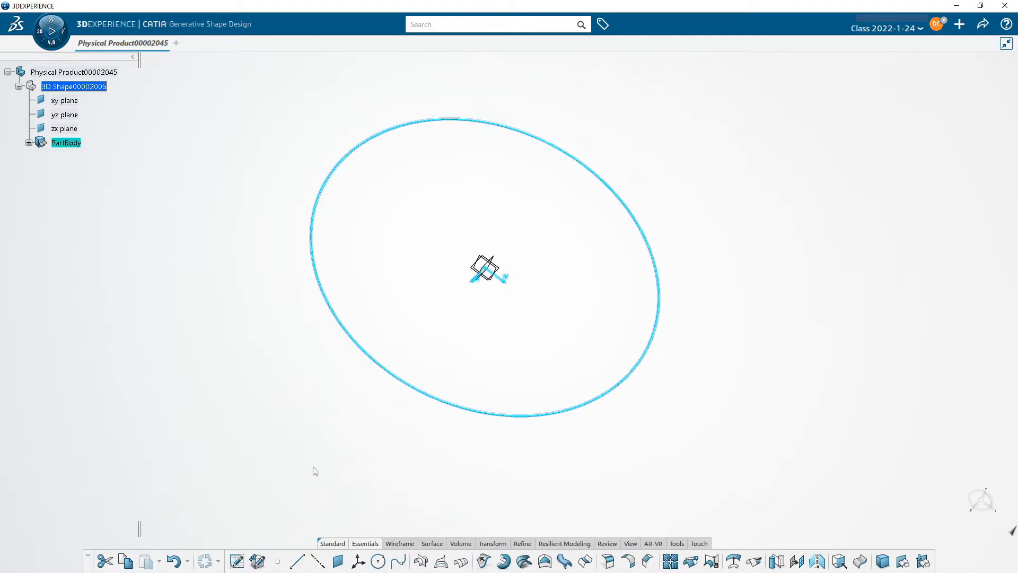
middle_drag(311, 428, 73, 173)
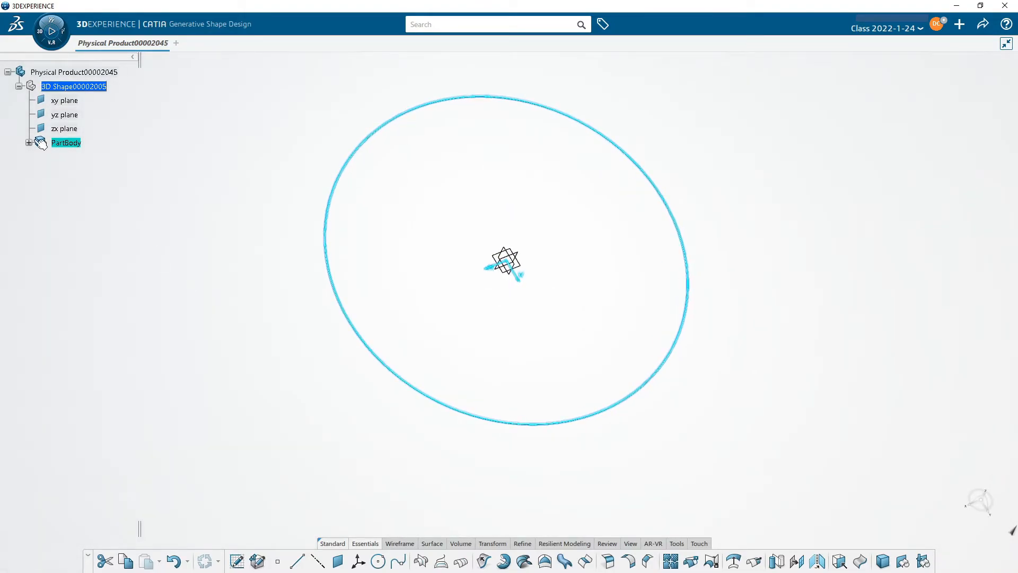
click(39, 30)
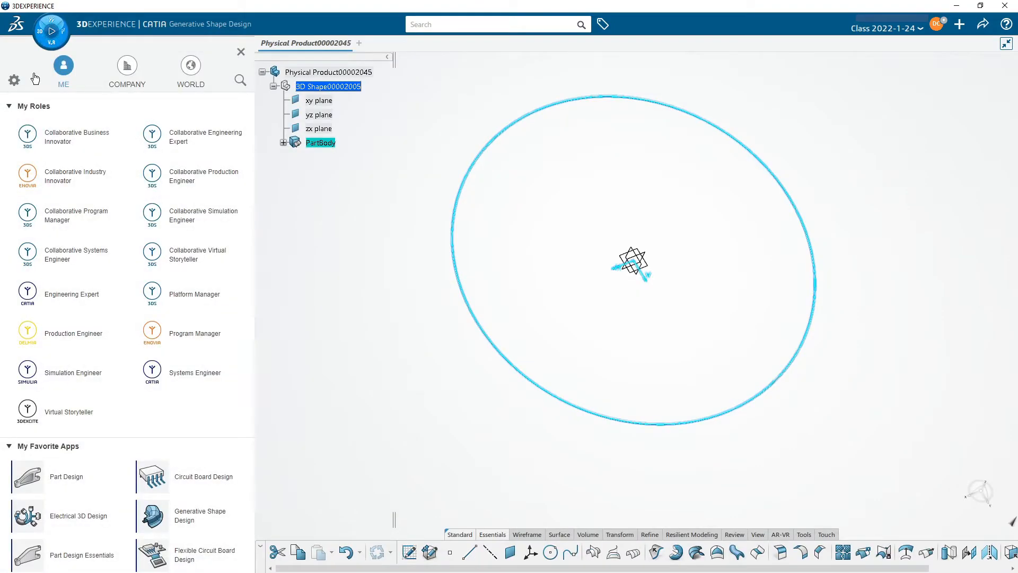
scroll(43, 451, down, 3)
click(36, 355)
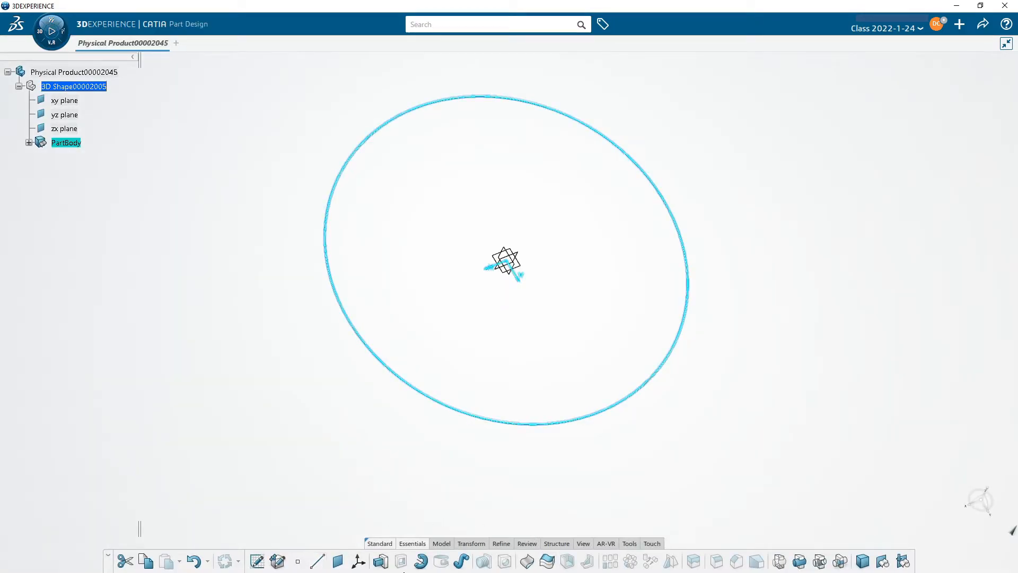
Preview a 20 mm pad with the circle sketch preselected as its profile, and cancel it
middle_drag(461, 368, 510, 261)
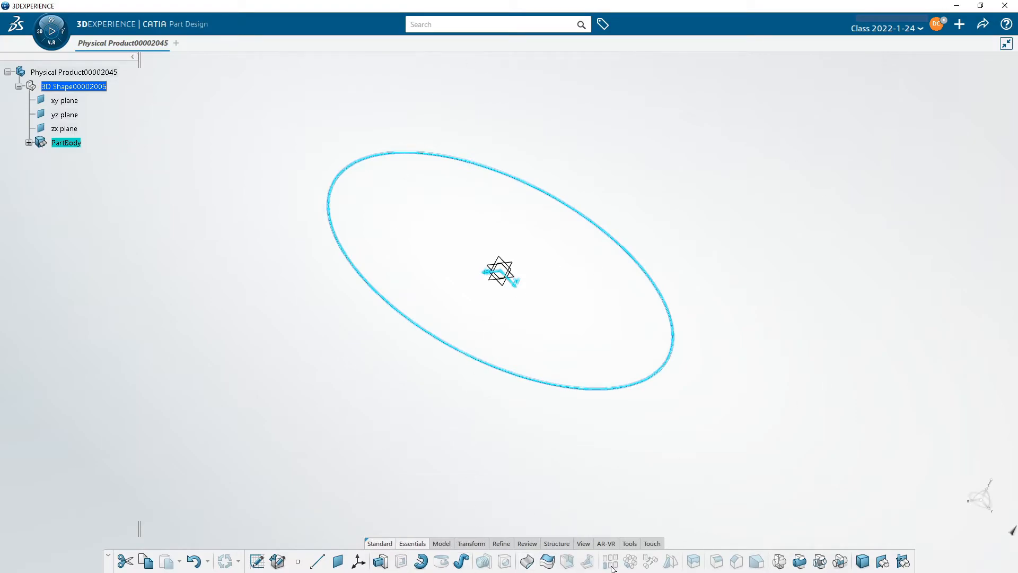
click(381, 560)
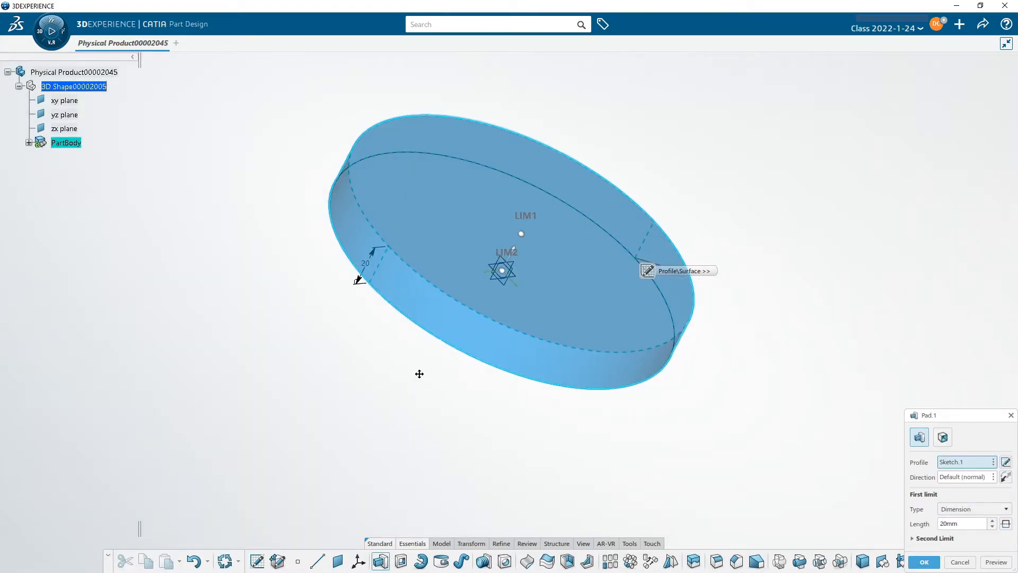
middle_drag(416, 370, 450, 373)
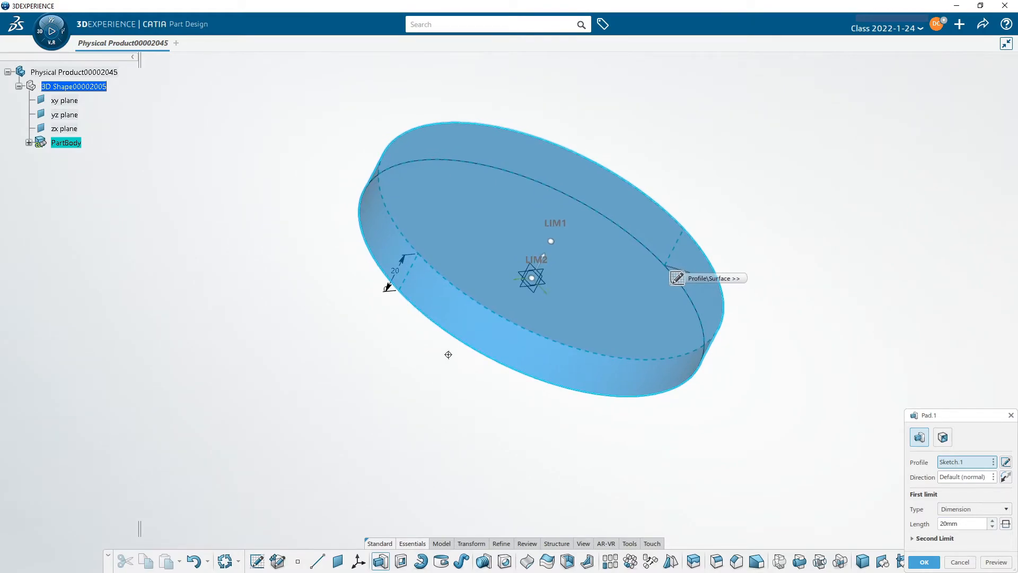
middle_drag(444, 372, 424, 390)
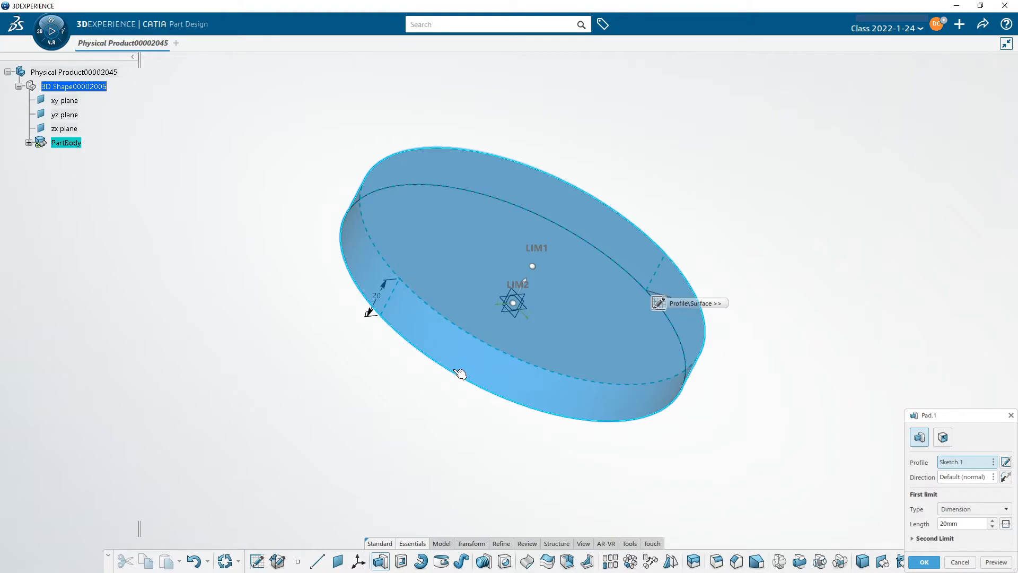
click(960, 561)
mouse_move(718, 374)
middle_down()
mouse_move(719, 362)
mouse_move(476, 268)
mouse_move(432, 311)
mouse_move(488, 243)
middle_up()
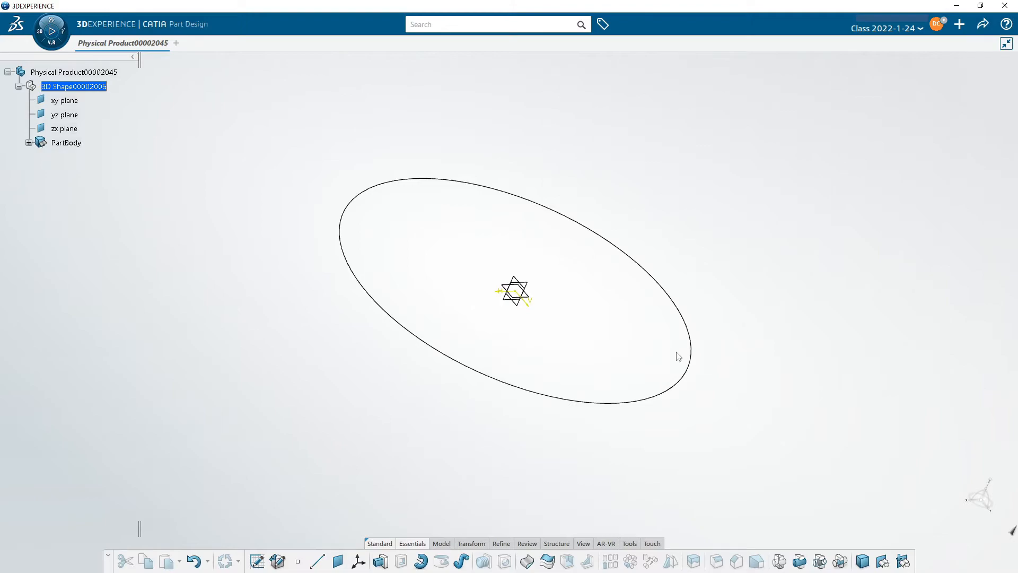
Clear the circle's selection, start a pad without a profile, pick the circle to preview it at 20 mm, and cancel it
click(698, 364)
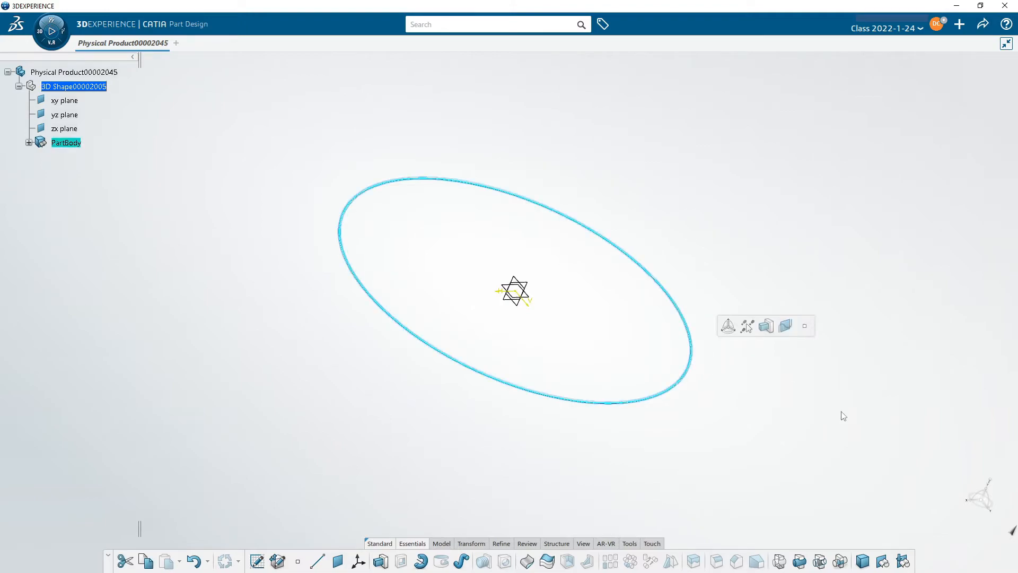
click(842, 416)
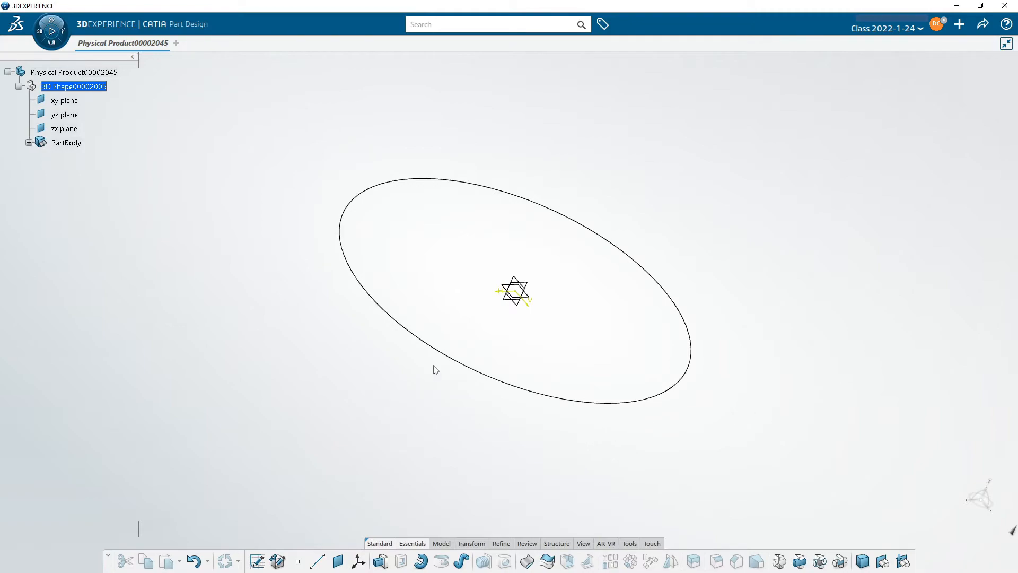
click(448, 354)
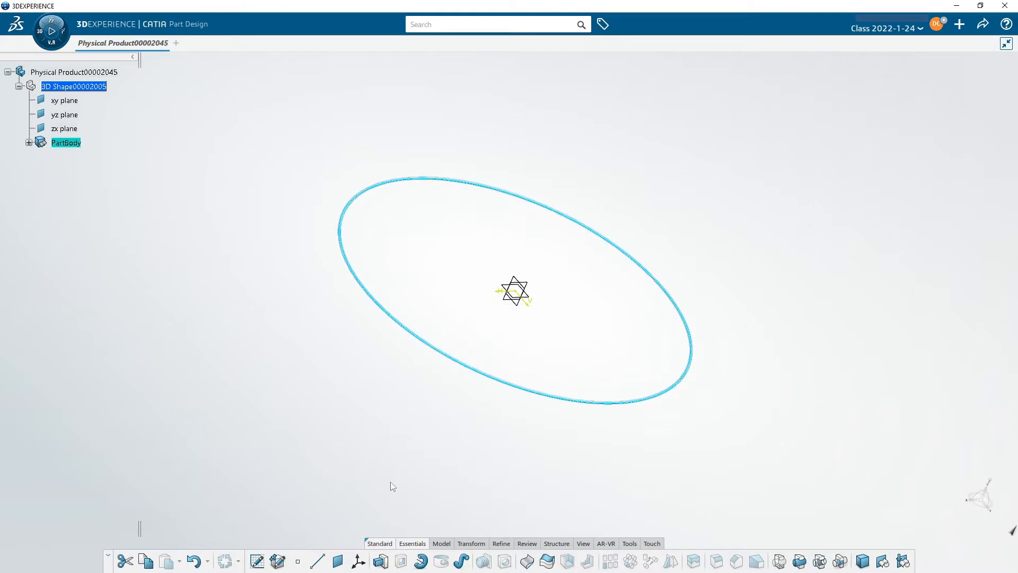
click(379, 416)
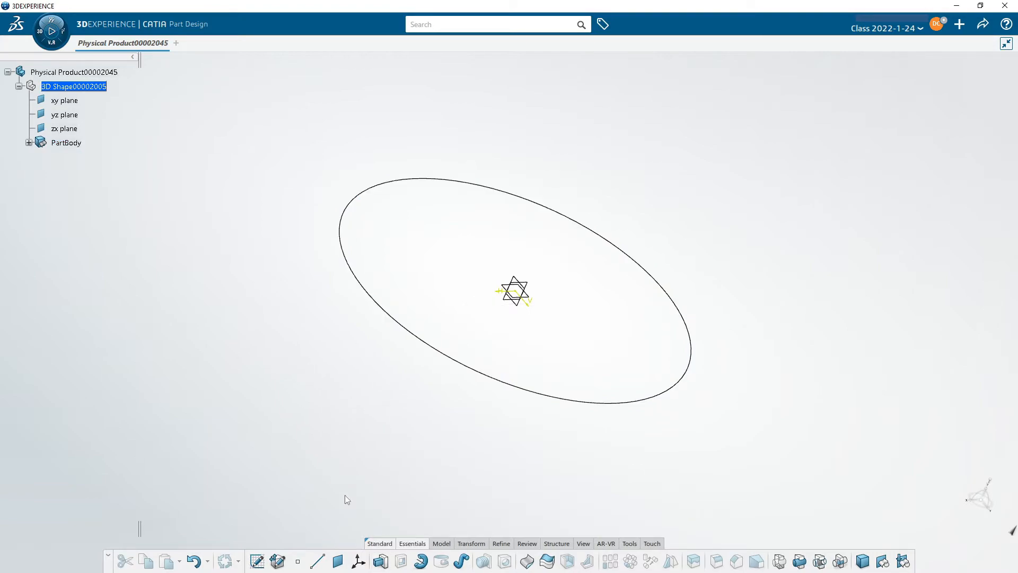
click(381, 562)
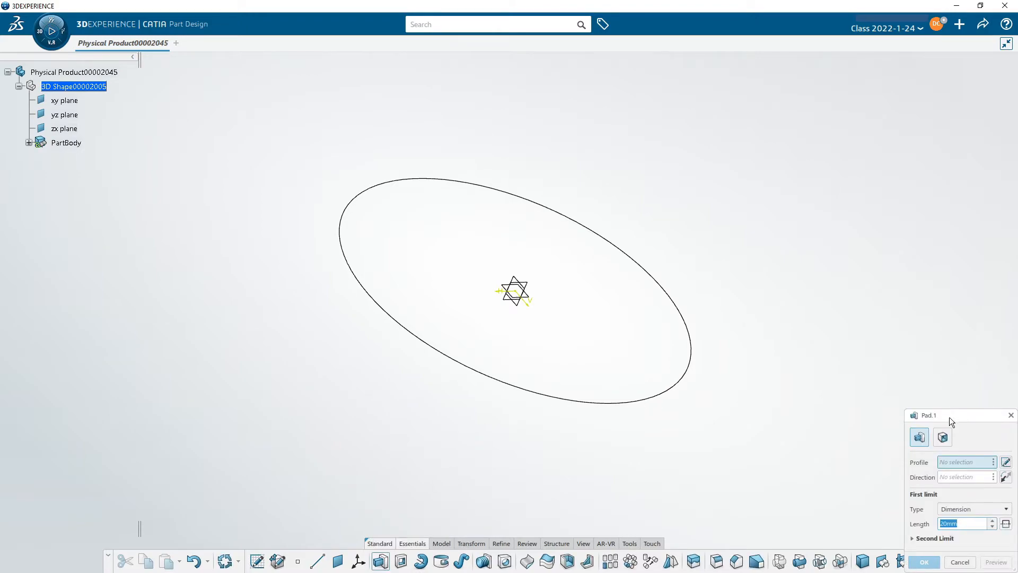
drag(949, 416, 828, 167)
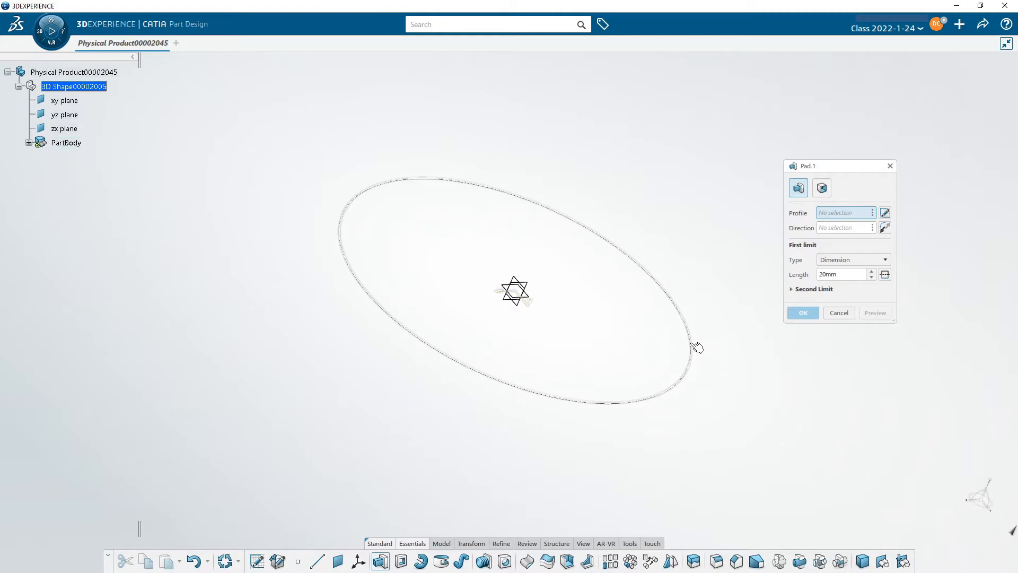
click(697, 345)
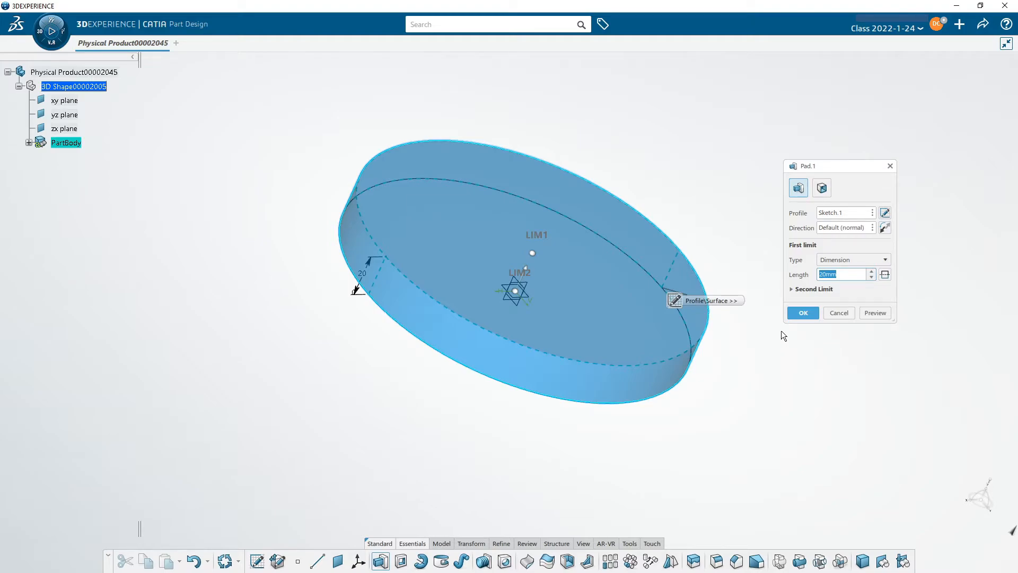
click(841, 315)
middle_drag(768, 256, 723, 295)
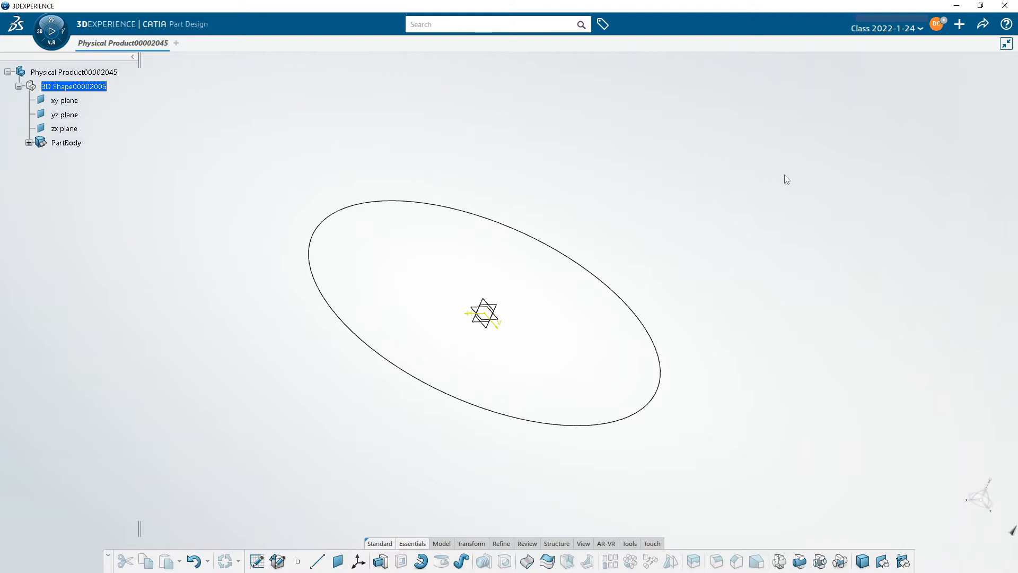
mouse_move(704, 246)
middle_down()
mouse_move(734, 229)
mouse_move(711, 238)
middle_up()
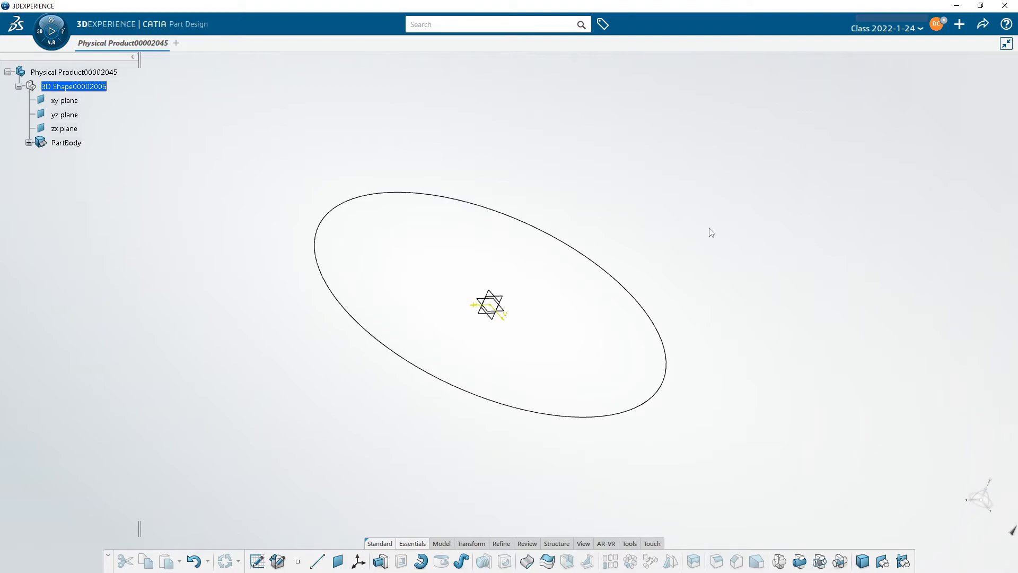
Start a pad without a profile and examine its direction, first-limit type choices and second-limit options
middle_drag(524, 276, 538, 294)
click(379, 561)
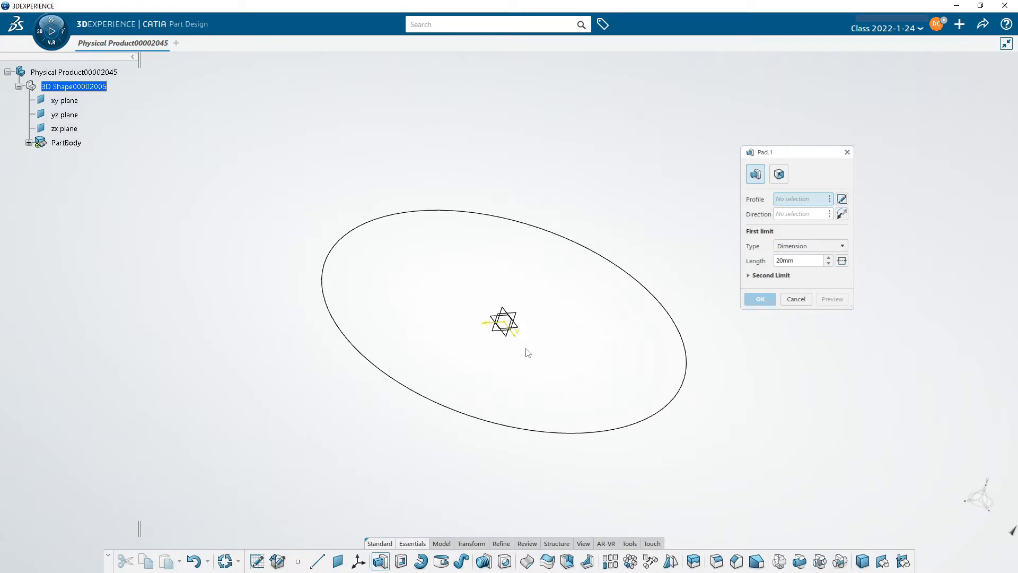
click(791, 214)
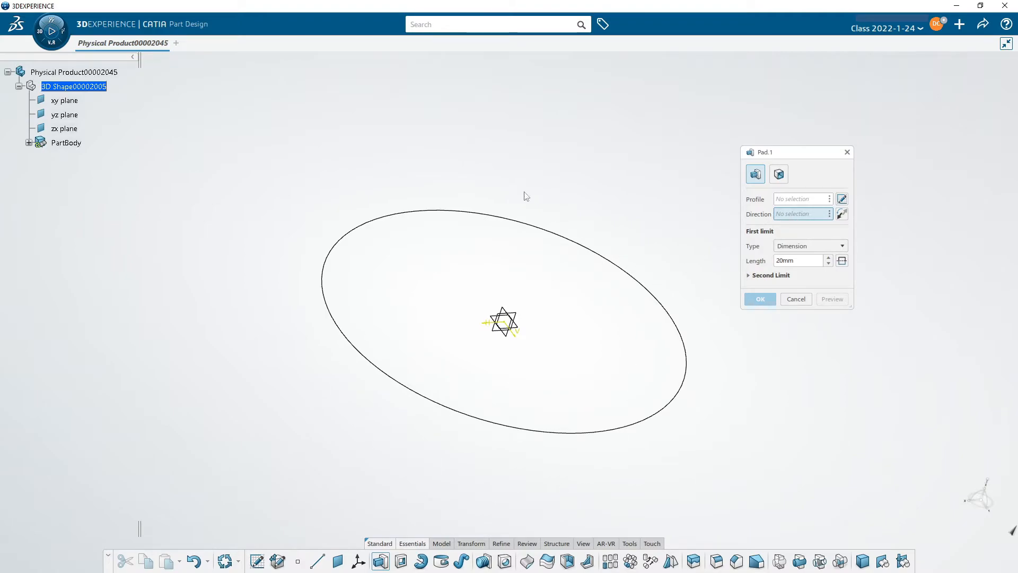
click(792, 246)
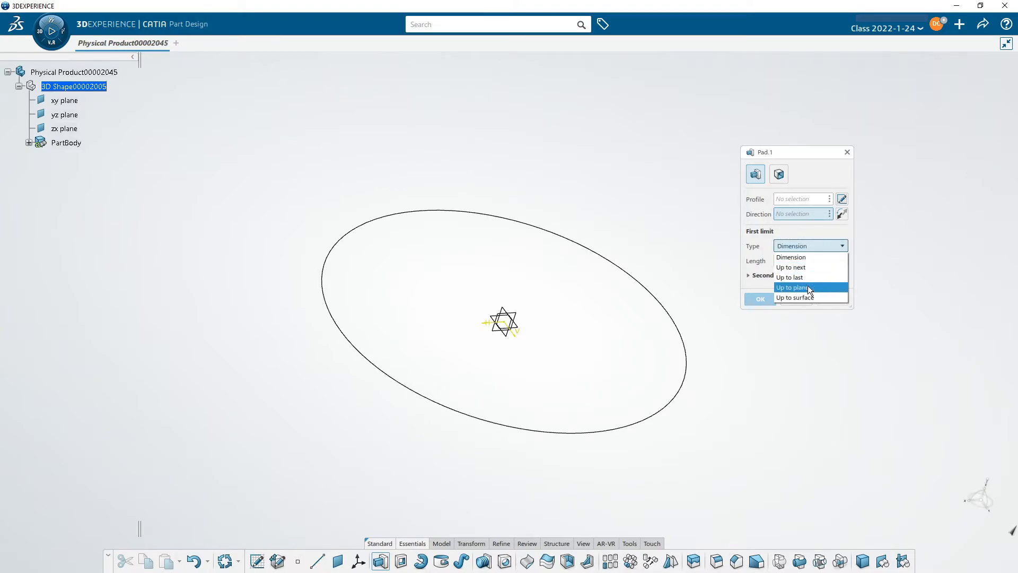
click(807, 246)
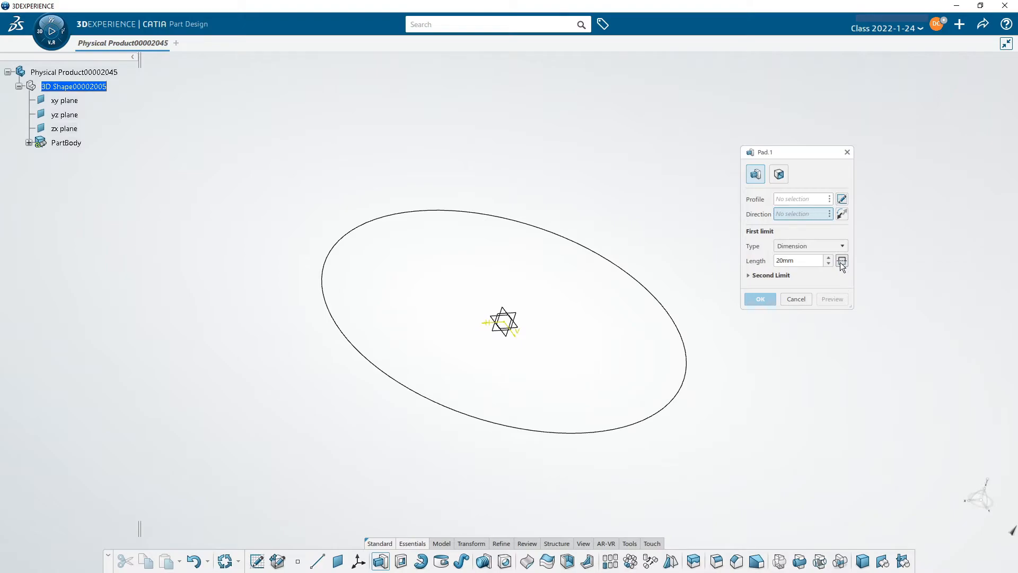
click(749, 274)
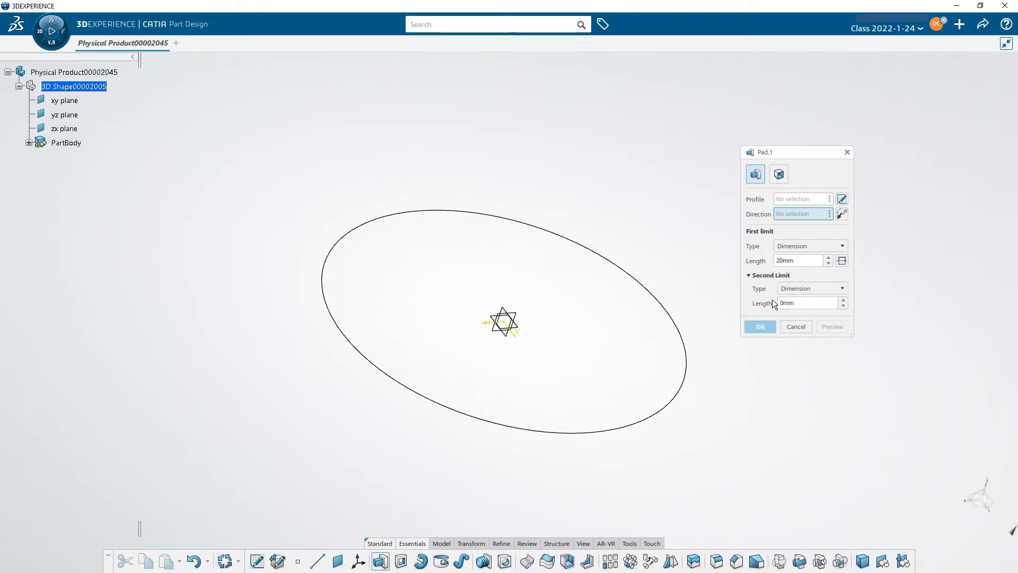
click(749, 275)
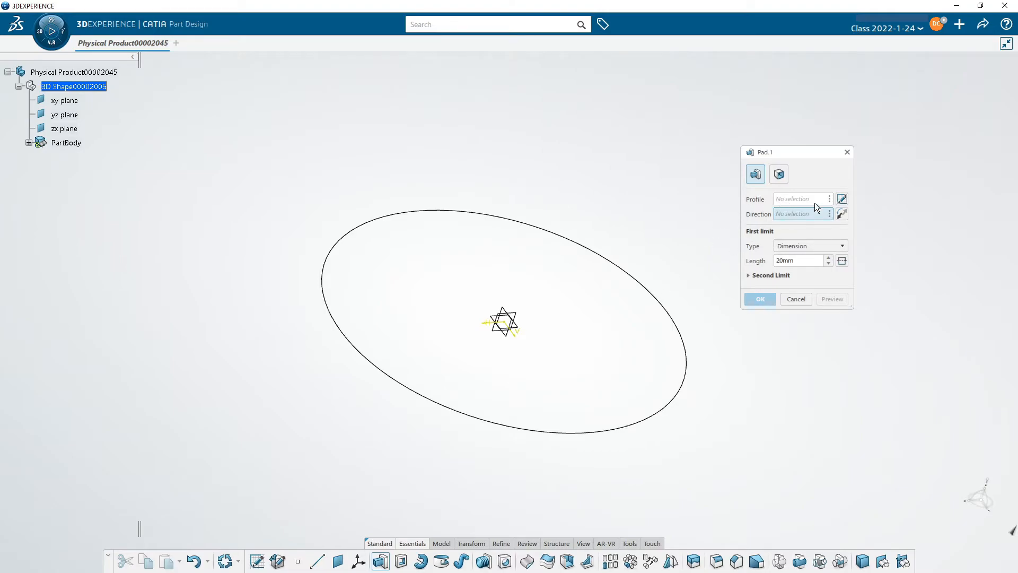
Select the circle sketch as the pad's profile and extrude it 50 mm in the default normal direction
click(785, 199)
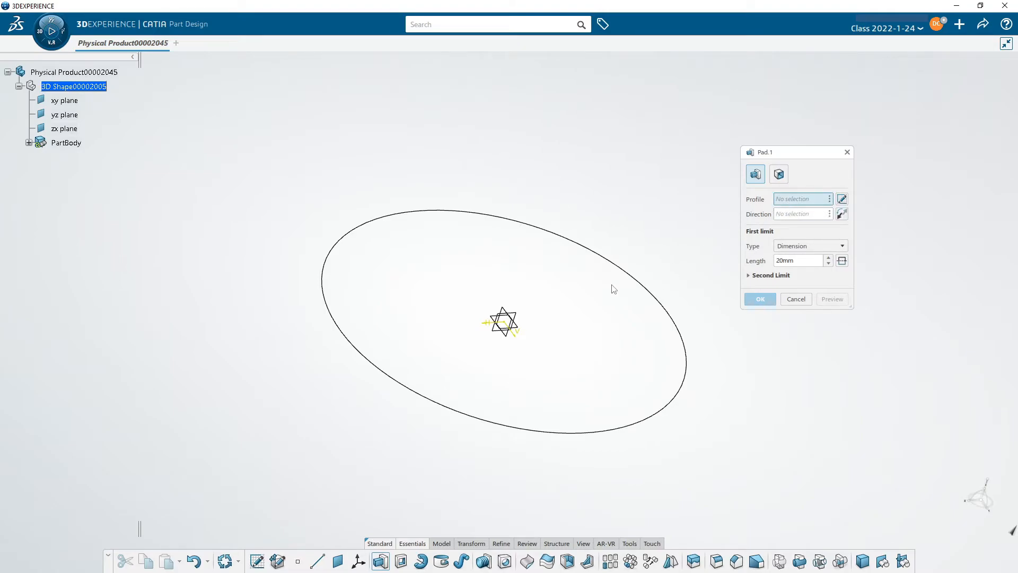
click(634, 277)
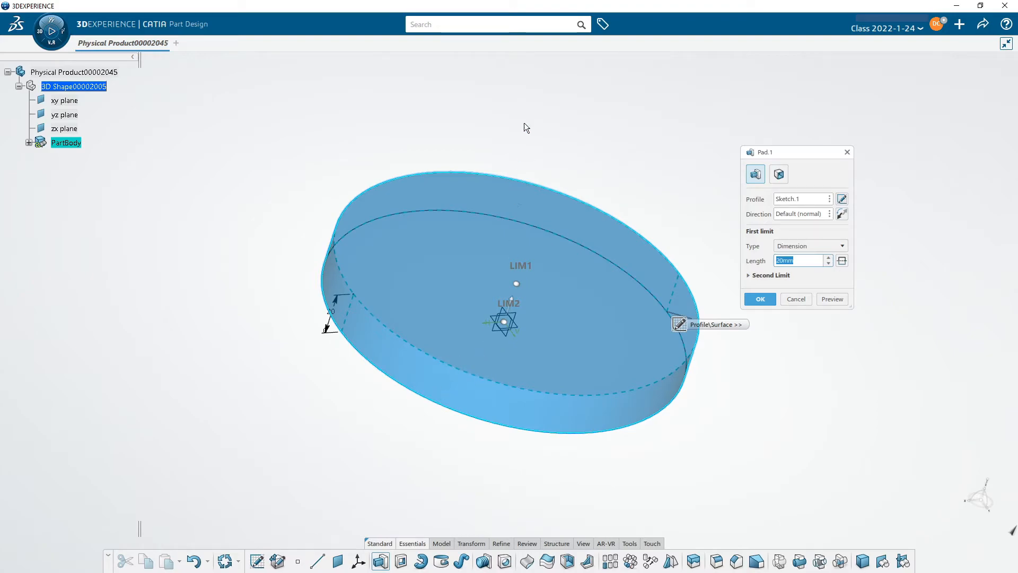
click(793, 262)
drag(793, 262, 738, 258)
text(50)
click(764, 299)
middle_drag(674, 348, 626, 307)
Expand the PartBody to the pad's sketch and examine the parent-child relations of the pad and sketch in an enlarged window
click(29, 143)
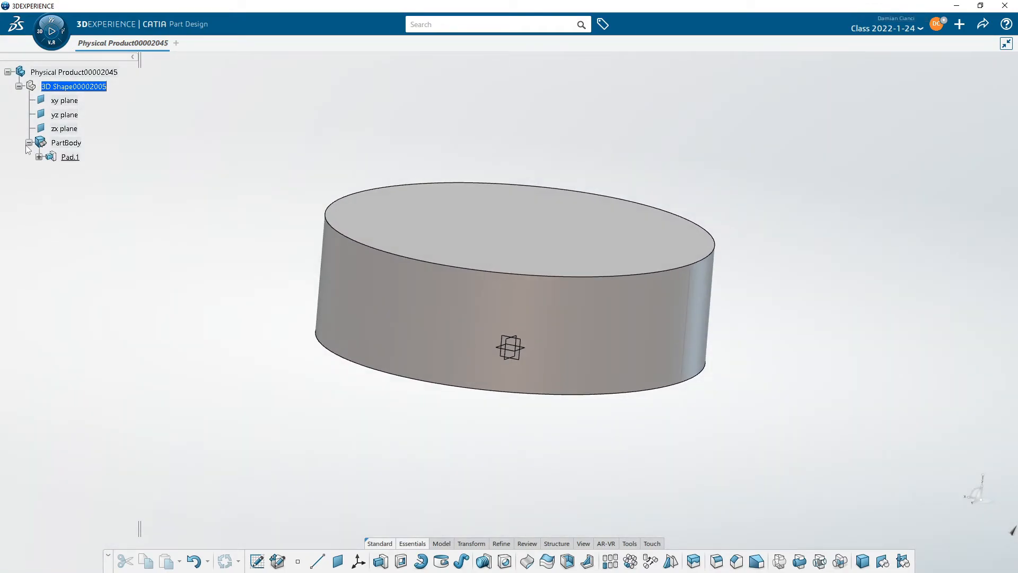
click(39, 157)
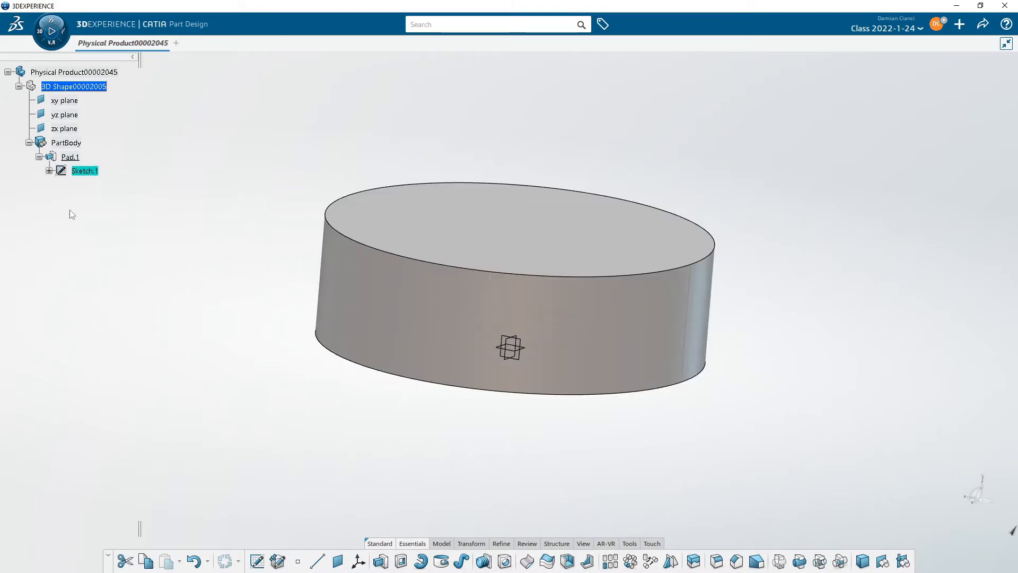
click(74, 158)
right_click(76, 159)
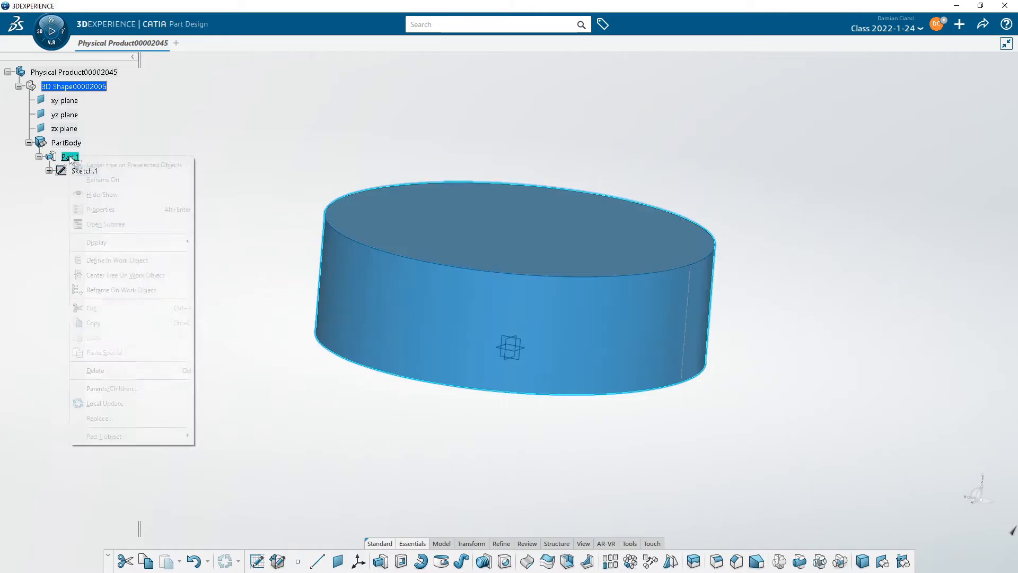
click(149, 393)
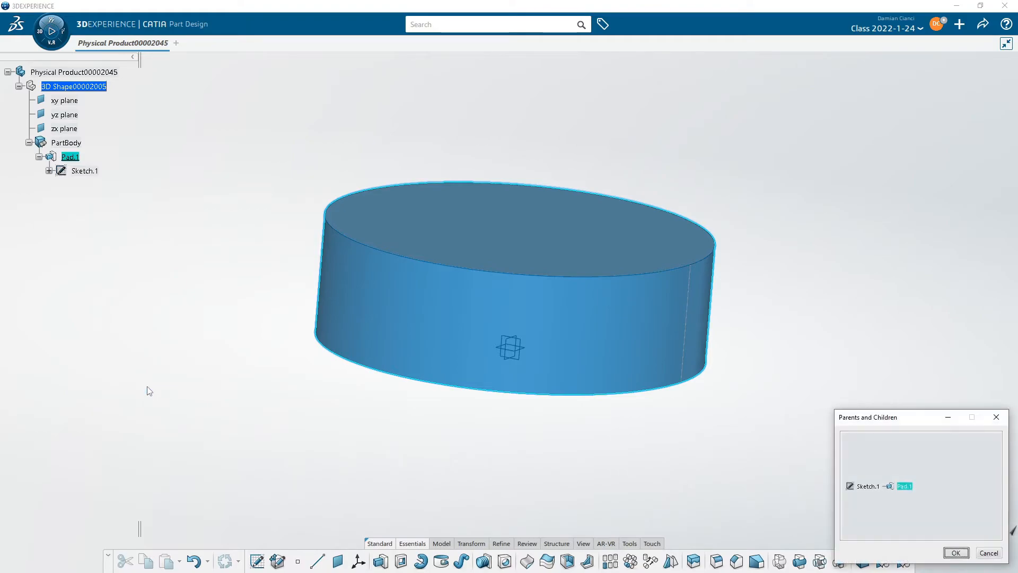
drag(872, 417, 567, 121)
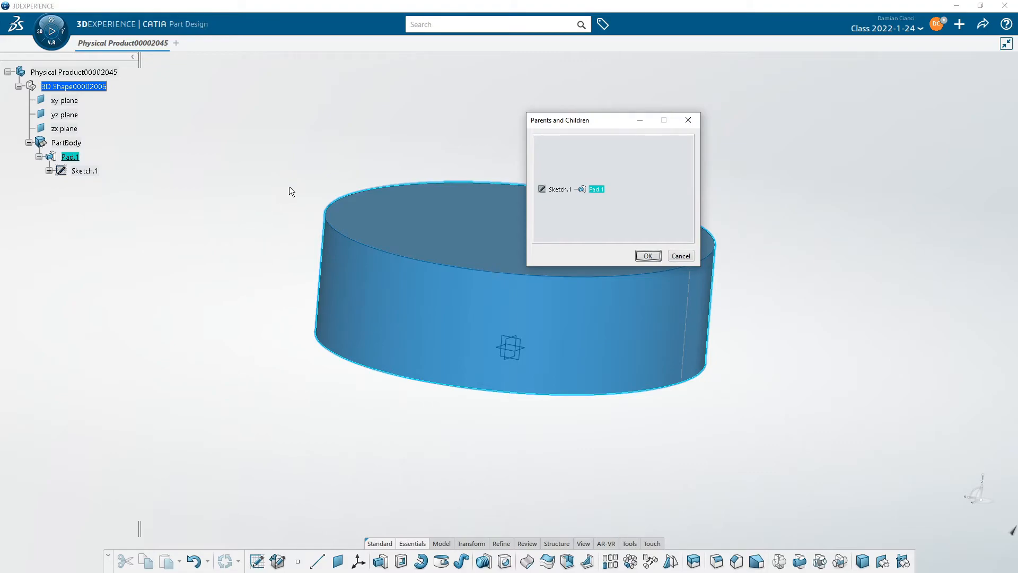
drag(526, 266, 251, 374)
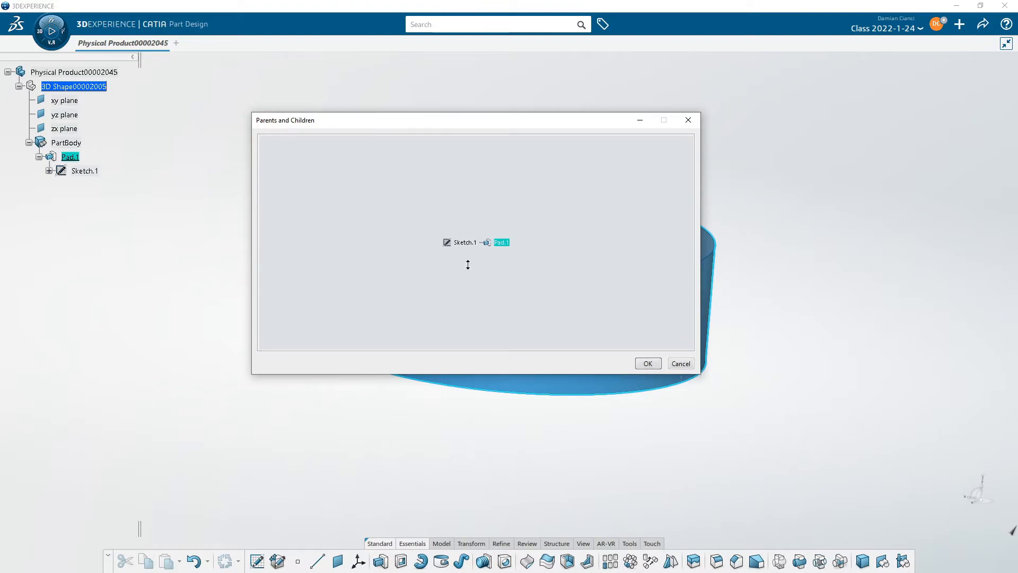
scroll(497, 193, up, 3)
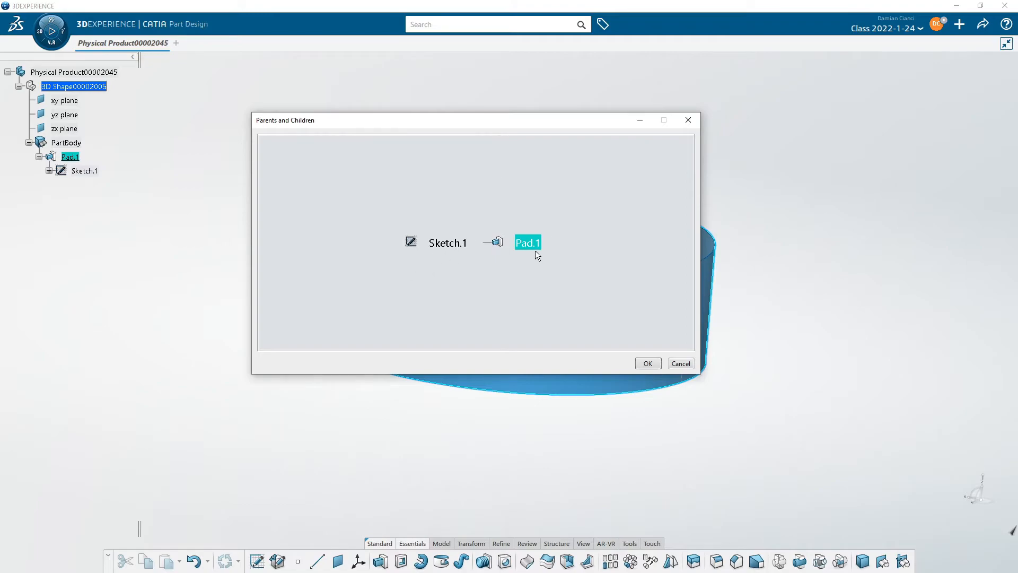
double_click(445, 246)
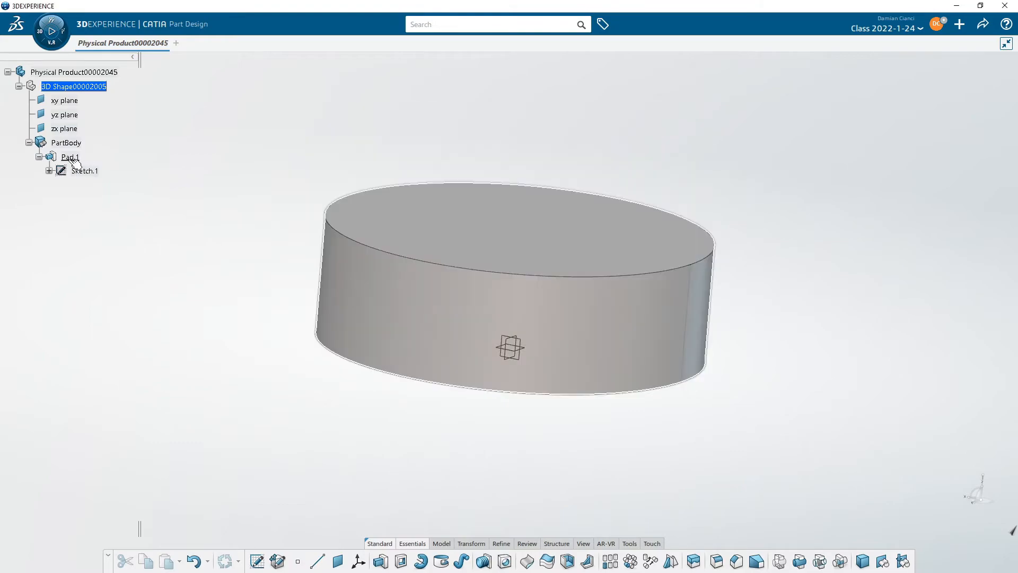
Delete the pad with deletion of aggregated elements switched off, so that its circle sketch is kept
click(71, 158)
key(Delete)
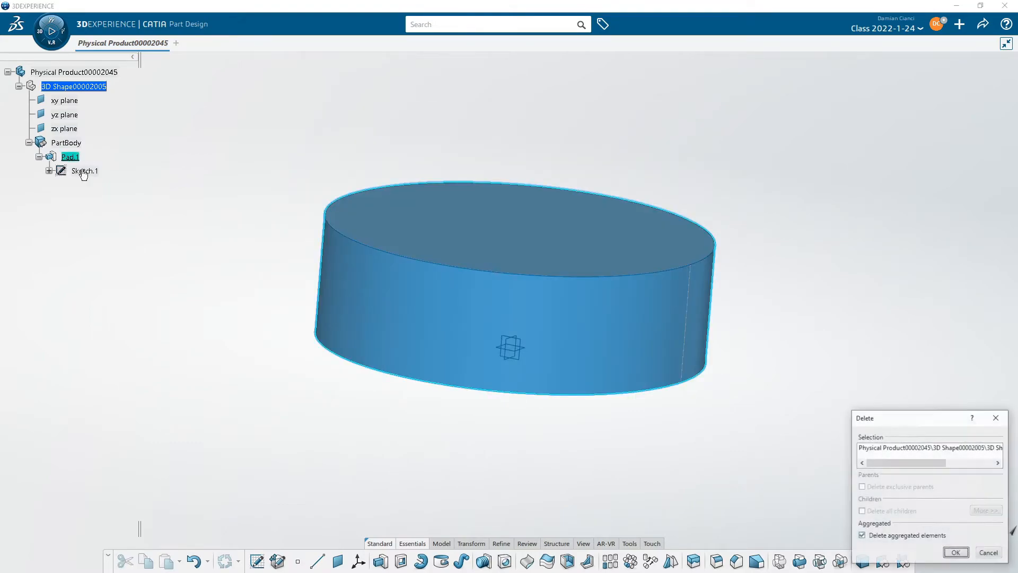
drag(898, 421, 803, 136)
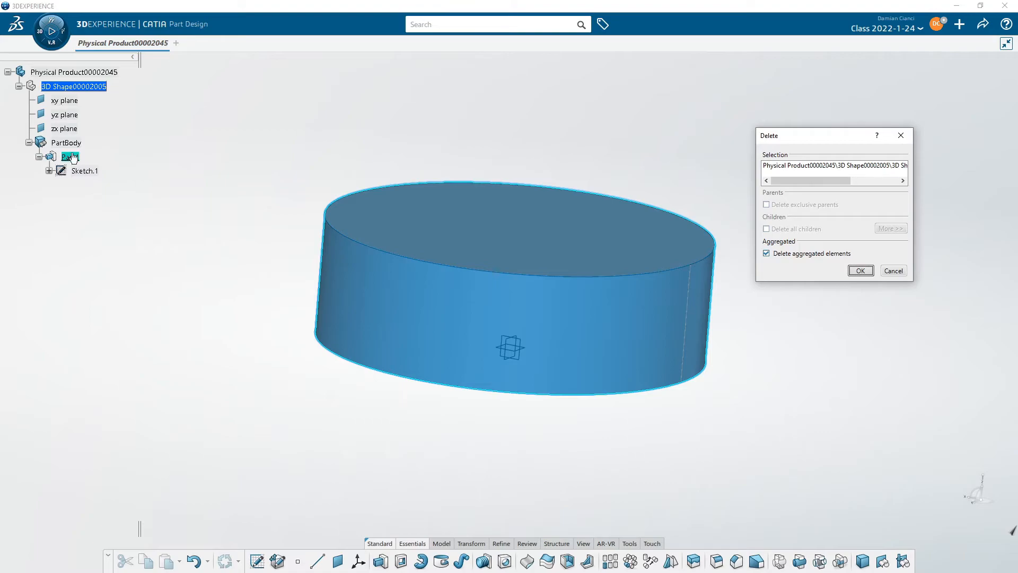
click(766, 253)
click(859, 270)
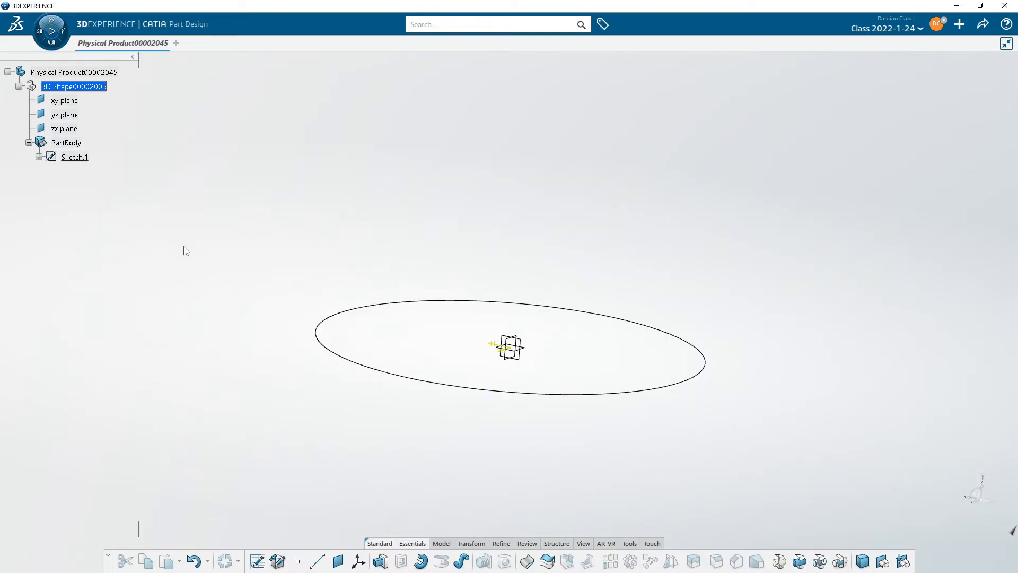
Delete the circle sketch from the PartBody
right_click(647, 252)
click(602, 206)
mouse_move(632, 188)
middle_down()
mouse_move(575, 374)
mouse_move(626, 241)
middle_up()
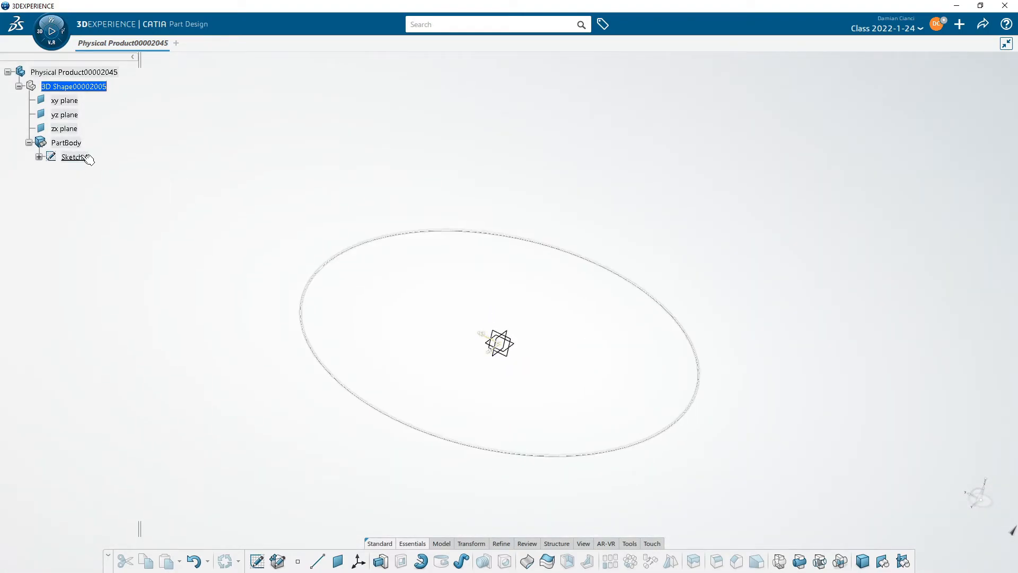
right_click(84, 156)
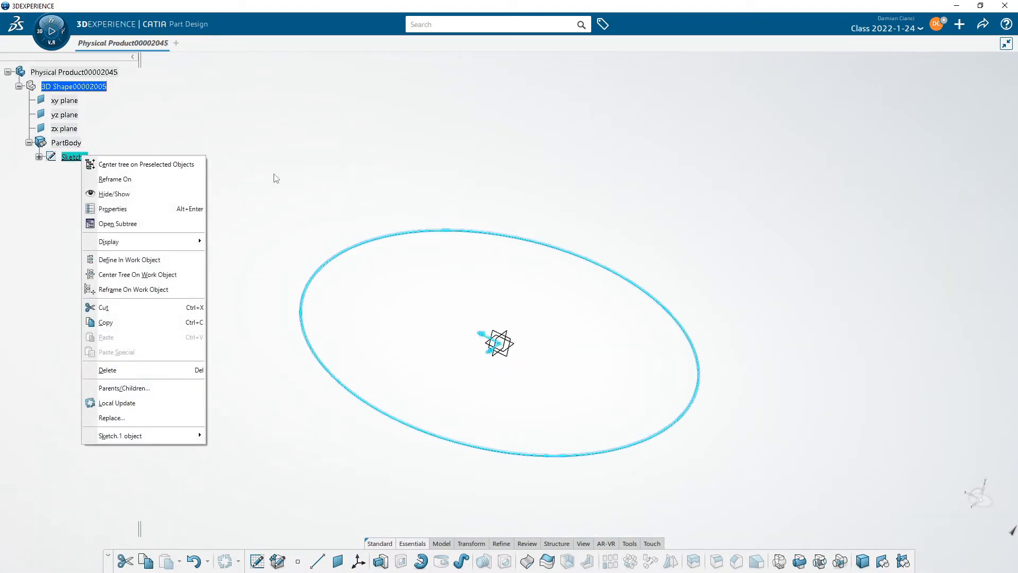
click(151, 370)
middle_drag(444, 323, 559, 285)
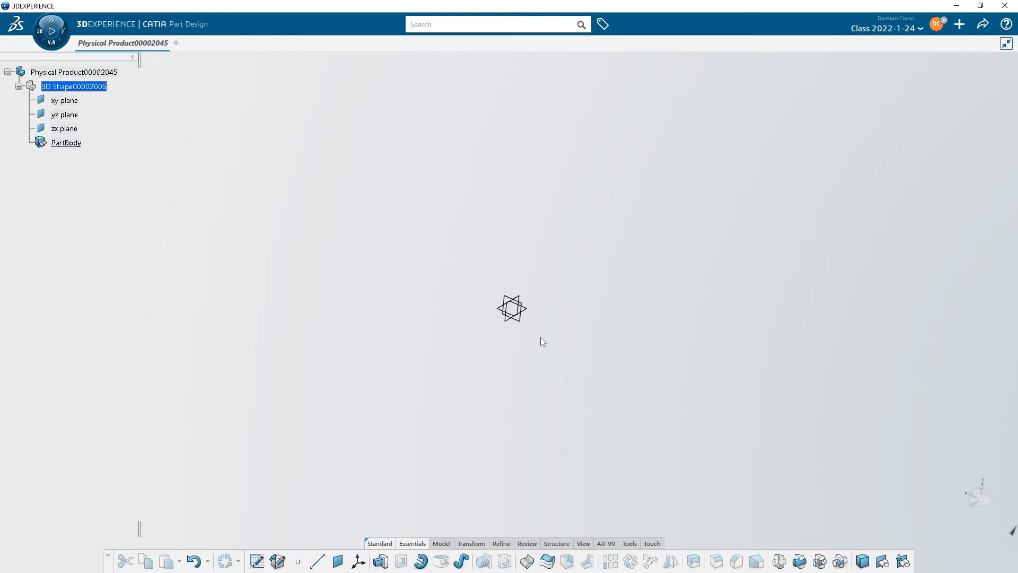
Start a new positioned sketch on the xy plane and reverse its vertical axis direction
mouse_move(542, 333)
middle_down()
mouse_move(551, 322)
mouse_move(540, 335)
middle_up()
click(256, 564)
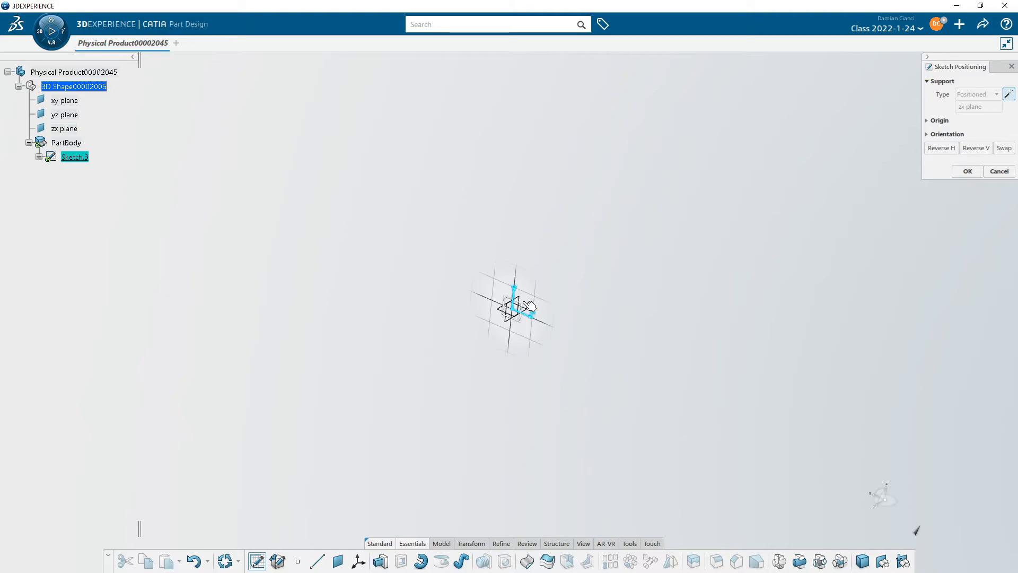
click(532, 312)
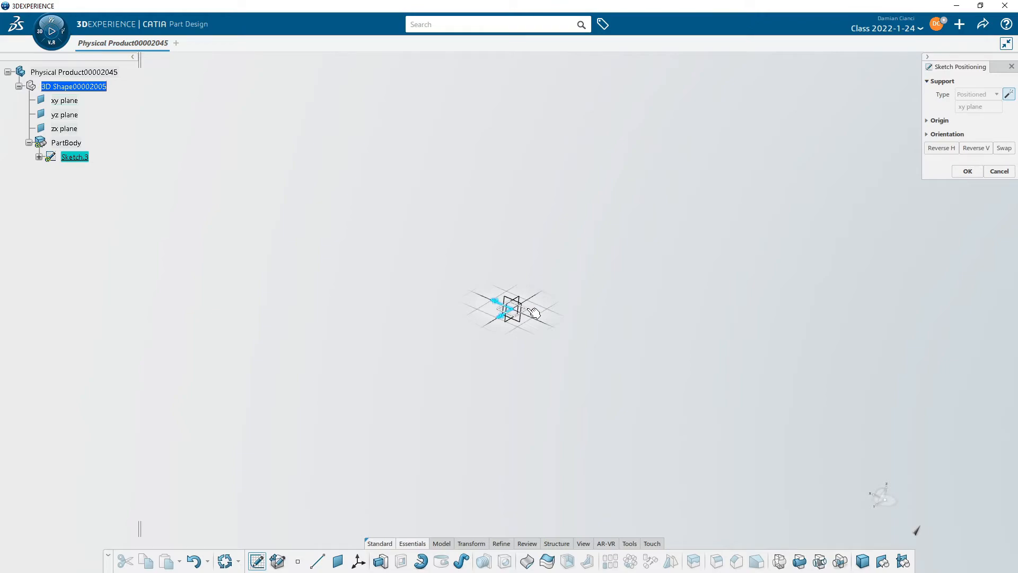
key(Return)
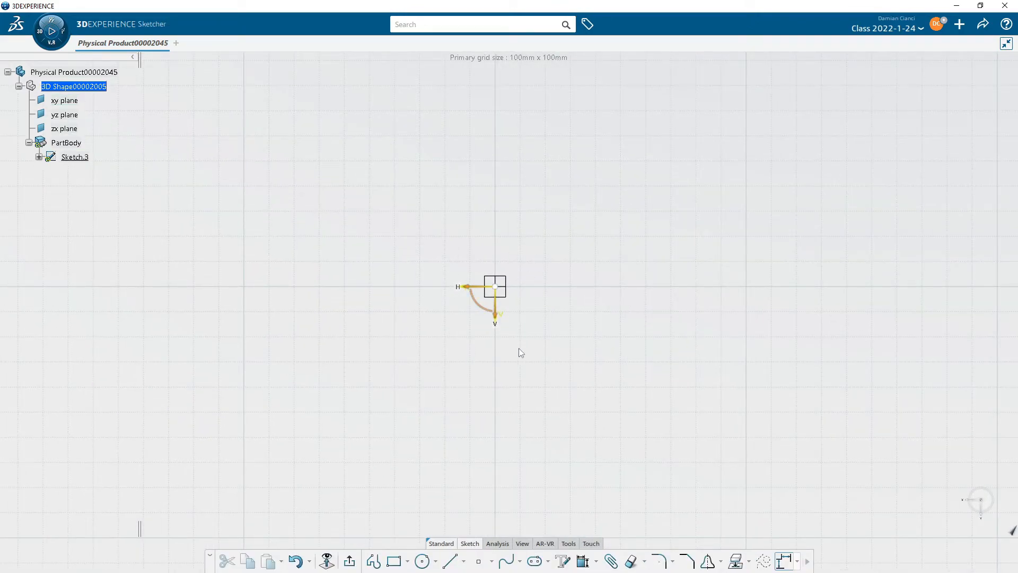
click(495, 320)
Sketch a circle centred on the origin, about 67 mm in radius, exit the sketch and clear the selection
click(422, 562)
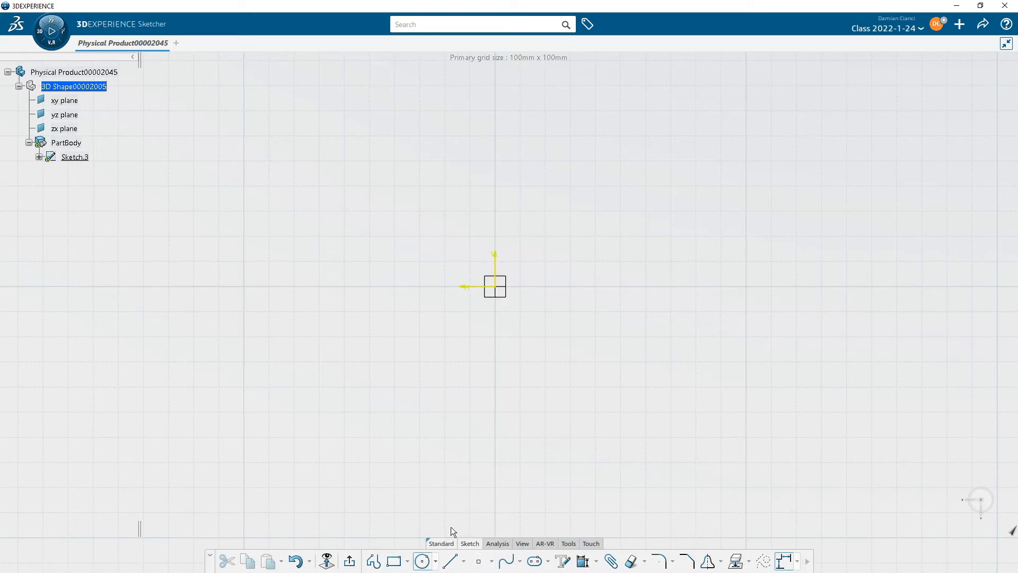
click(496, 285)
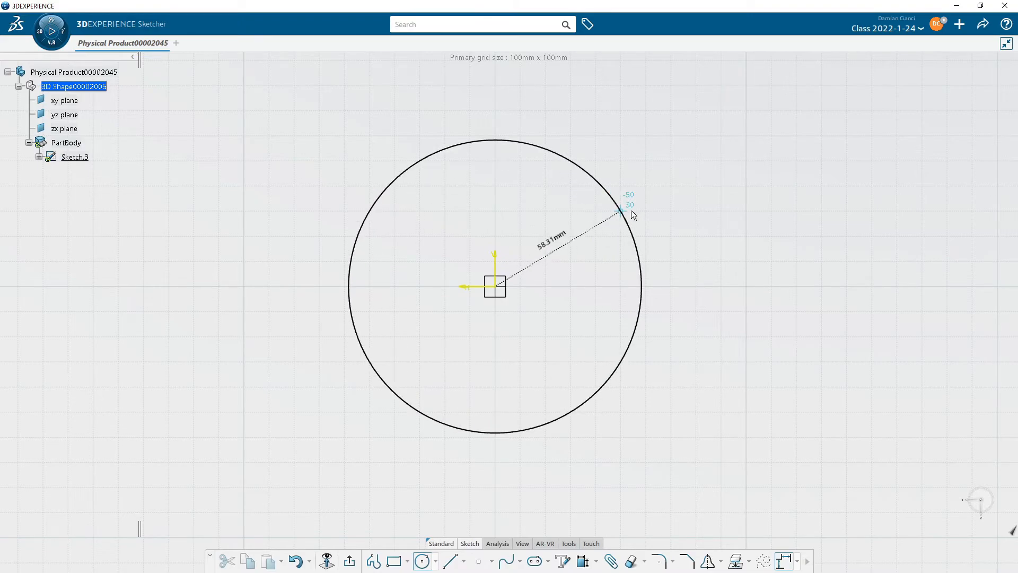
click(637, 212)
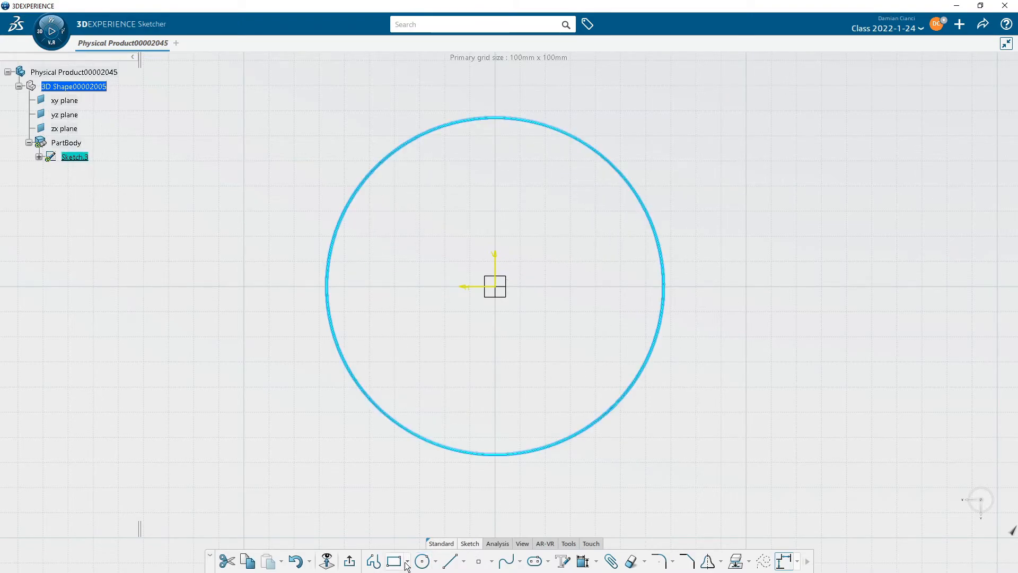
click(349, 562)
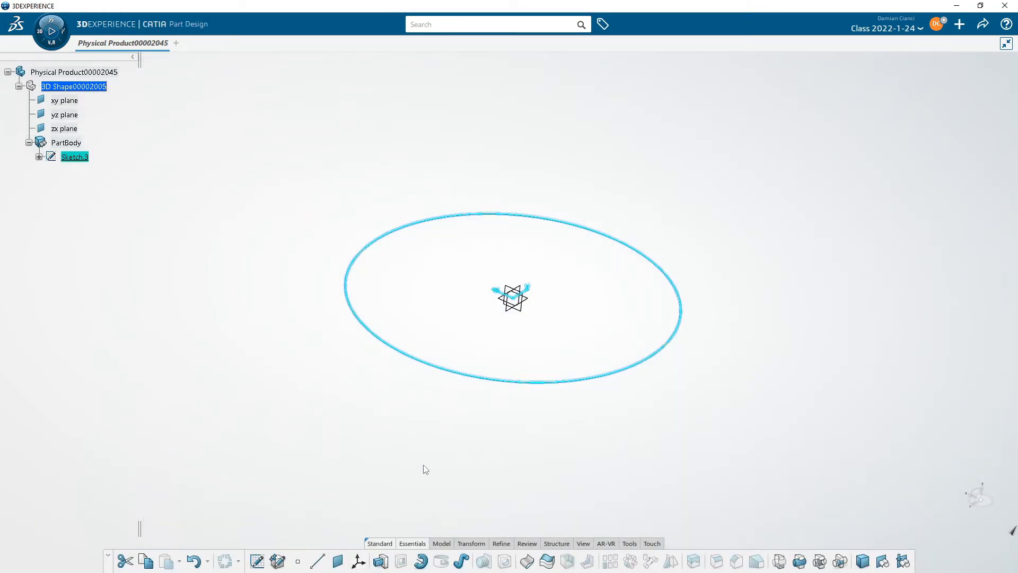
mouse_move(423, 466)
middle_down()
mouse_move(450, 412)
mouse_move(421, 481)
middle_up()
click(790, 155)
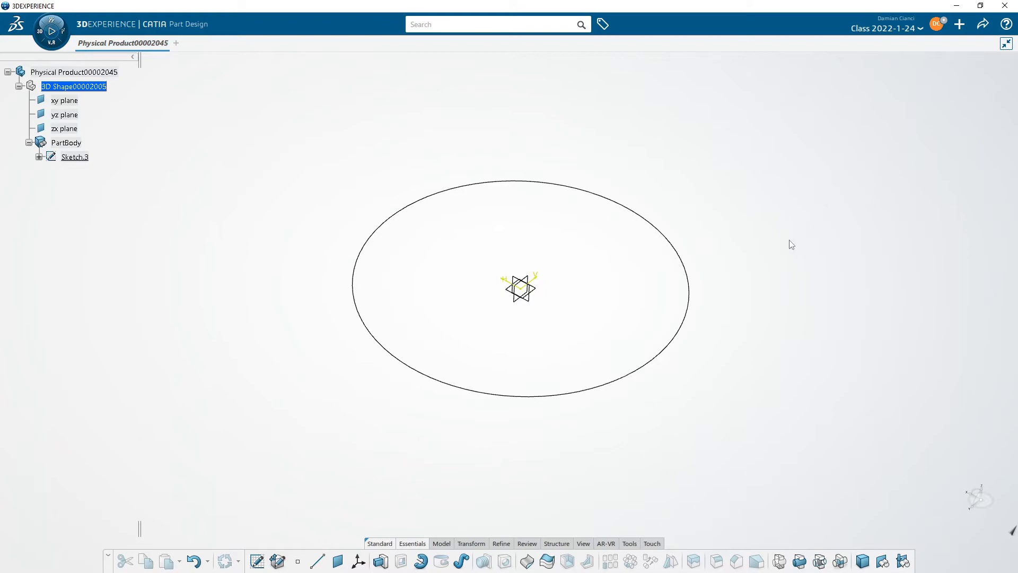
Pad the circle sketch to a length of 50 mm with the extrusion direction inverted
click(380, 561)
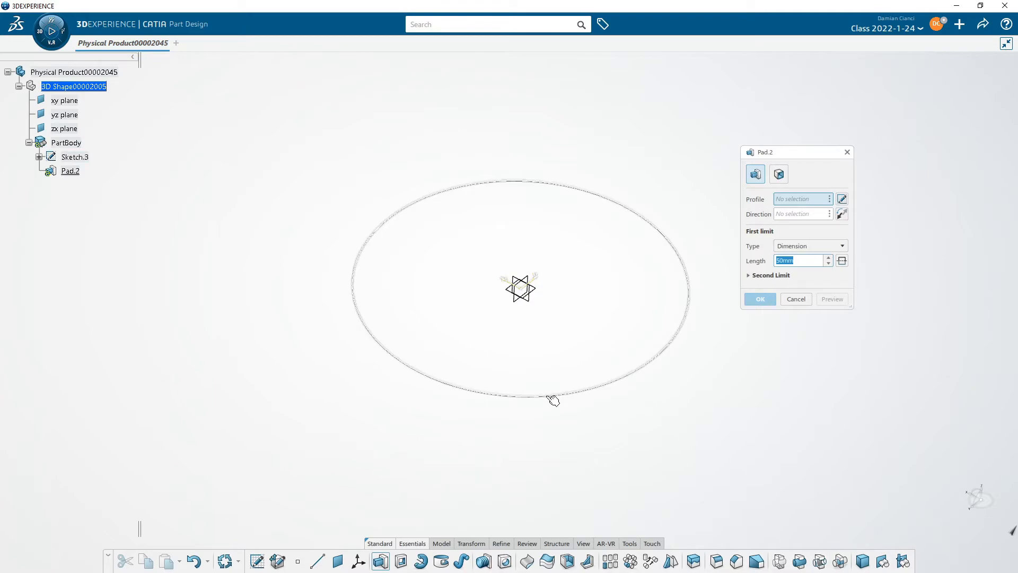
click(552, 397)
middle_drag(413, 450, 435, 363)
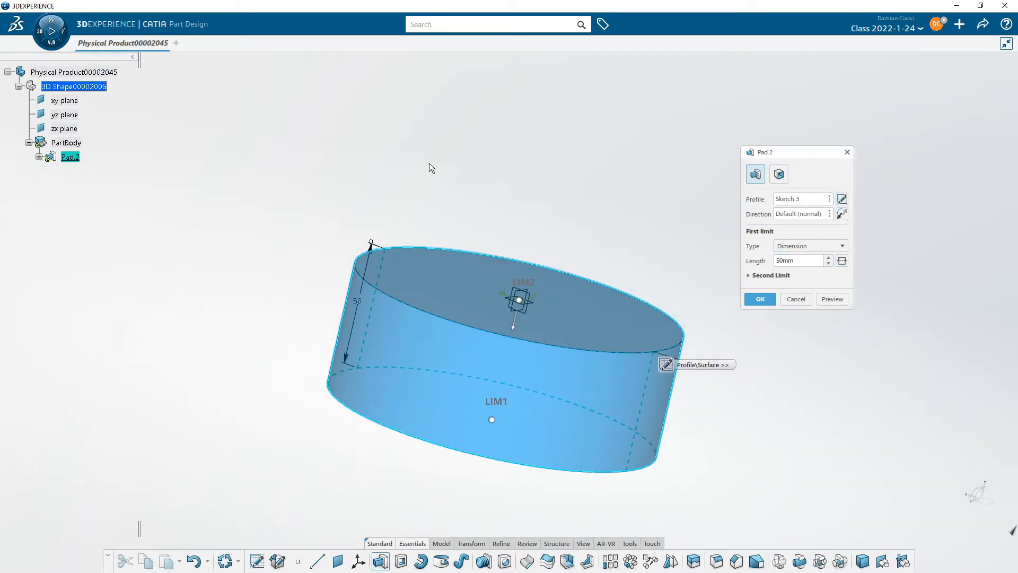
middle_drag(454, 234, 466, 85)
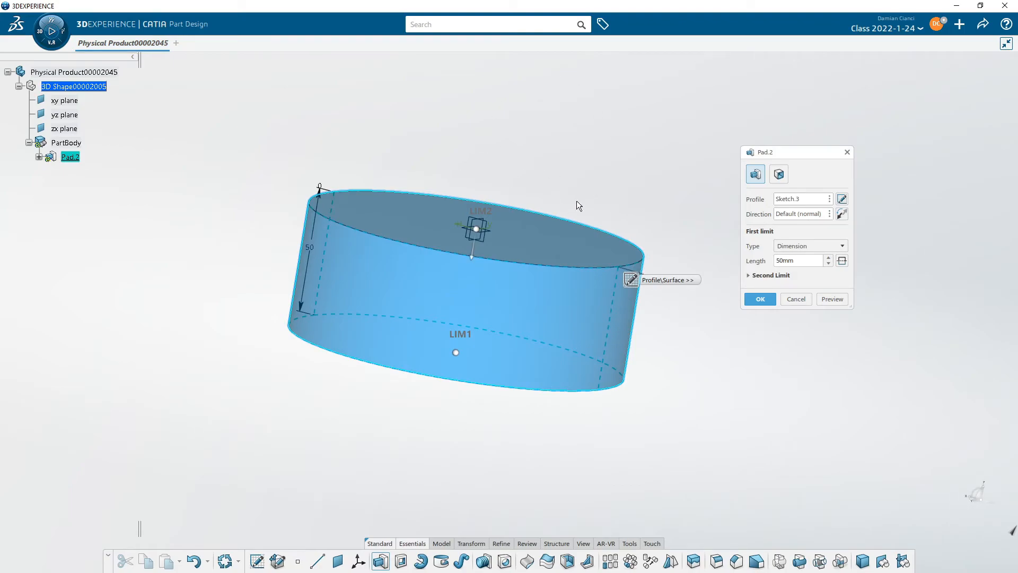
click(843, 213)
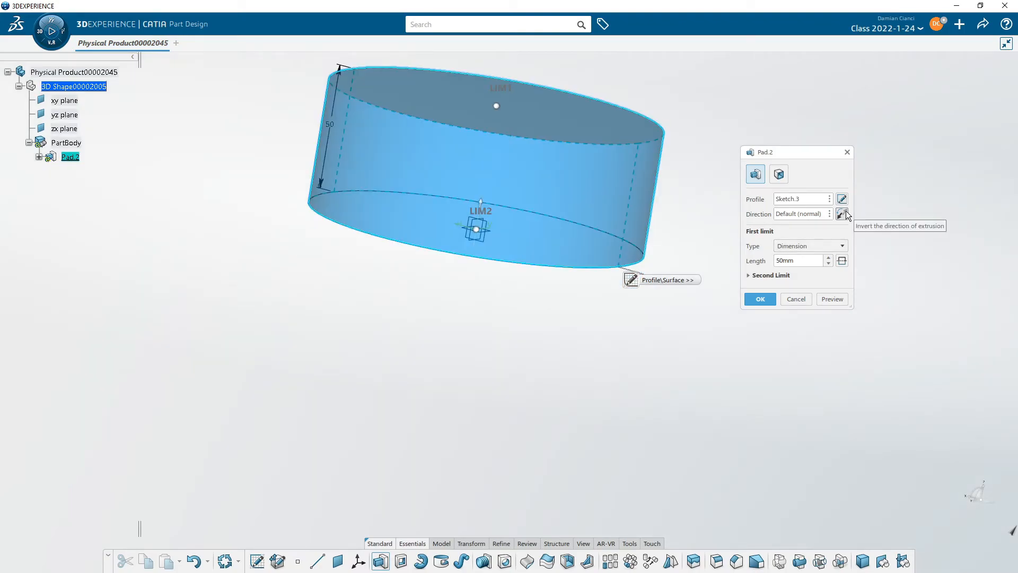
middle_drag(581, 332, 655, 381)
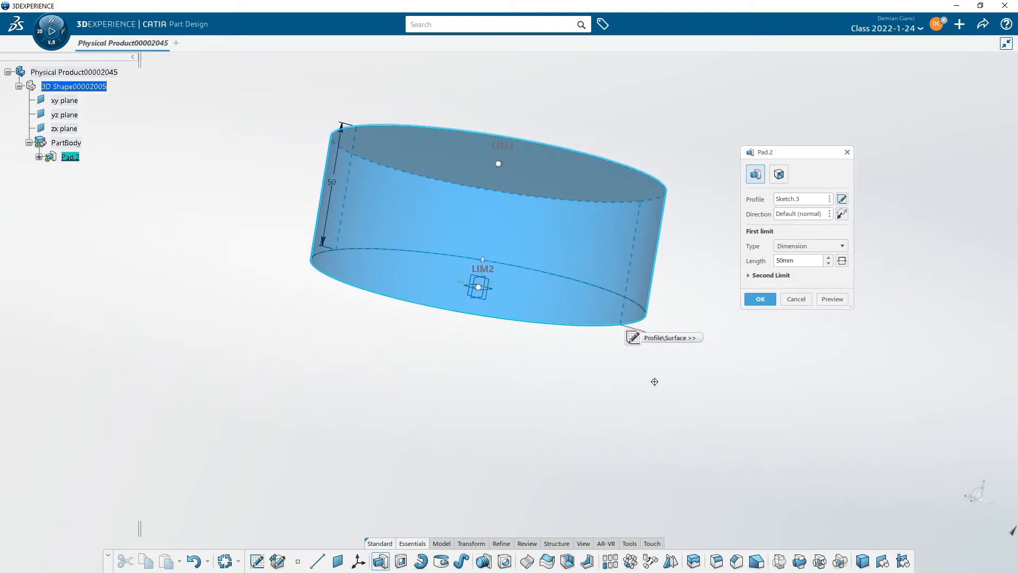
click(761, 299)
Examine the padded disc from several sides by panning, rotating and zooming the view
middle_drag(700, 257, 512, 239)
middle_drag(598, 293, 571, 336)
middle_drag(573, 276, 590, 304)
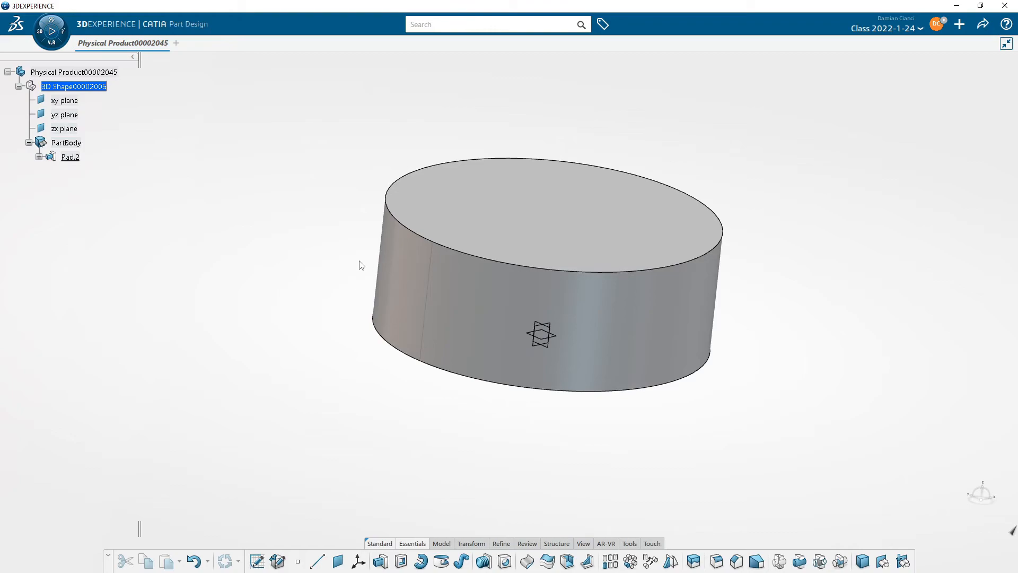
middle_drag(358, 261, 427, 248)
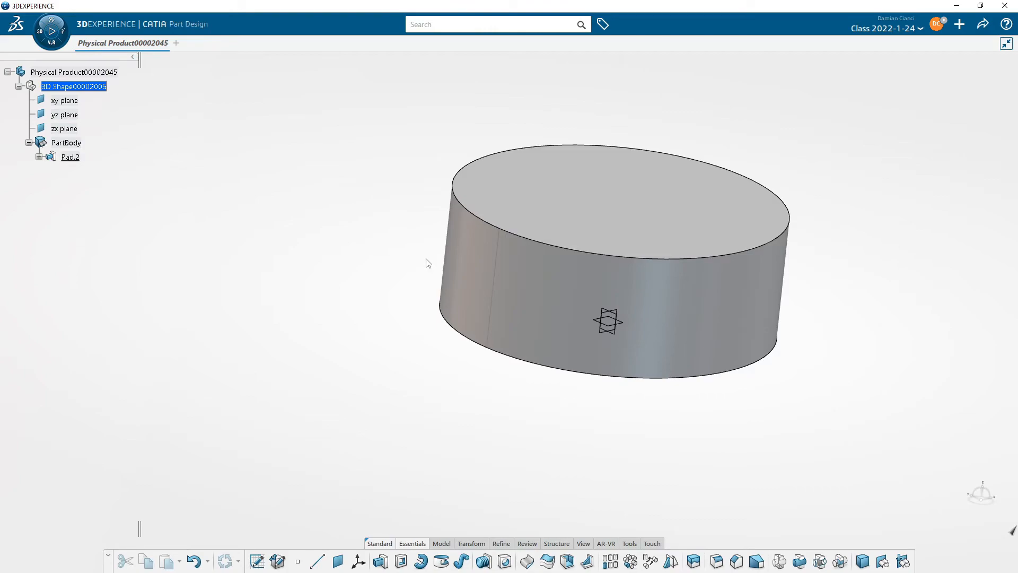
middle_drag(377, 306, 431, 402)
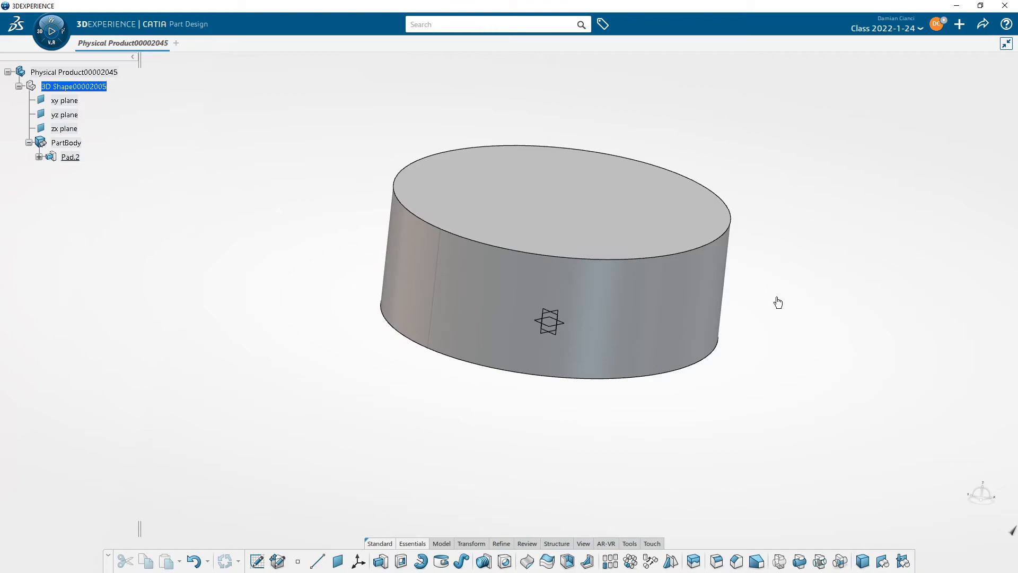
middle_drag(778, 303, 584, 341)
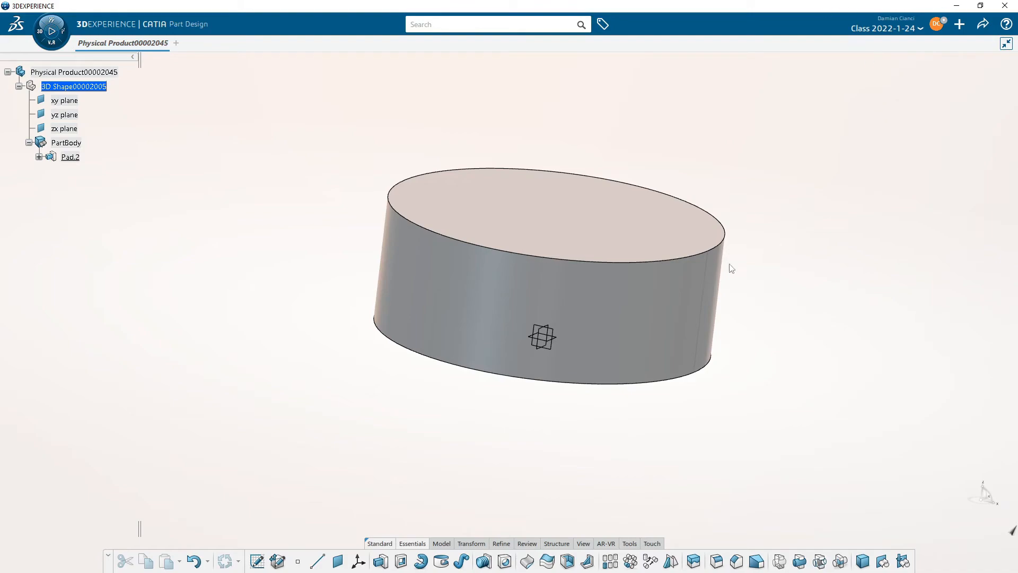
middle_drag(593, 293, 563, 289)
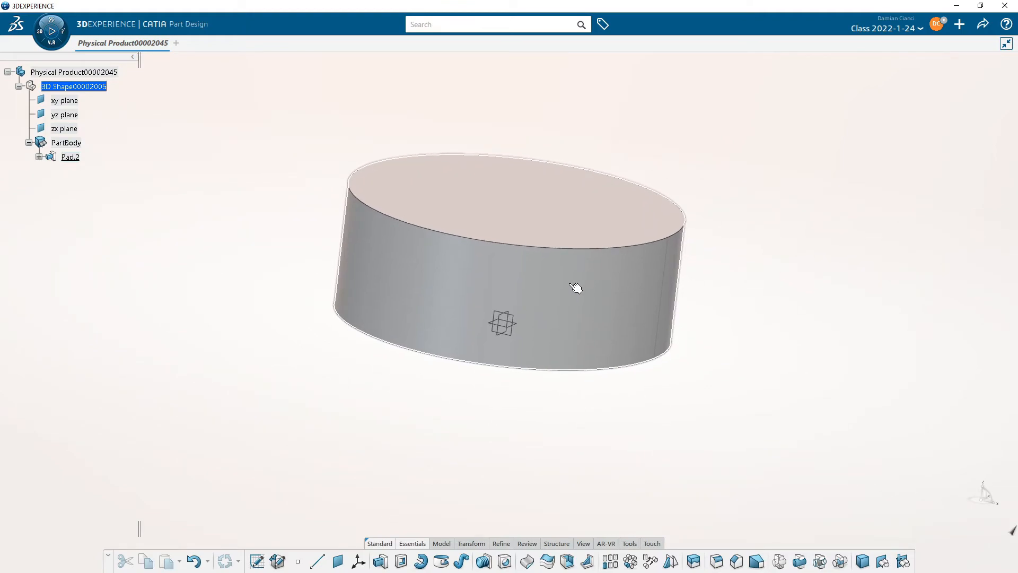
middle_drag(576, 287, 532, 286)
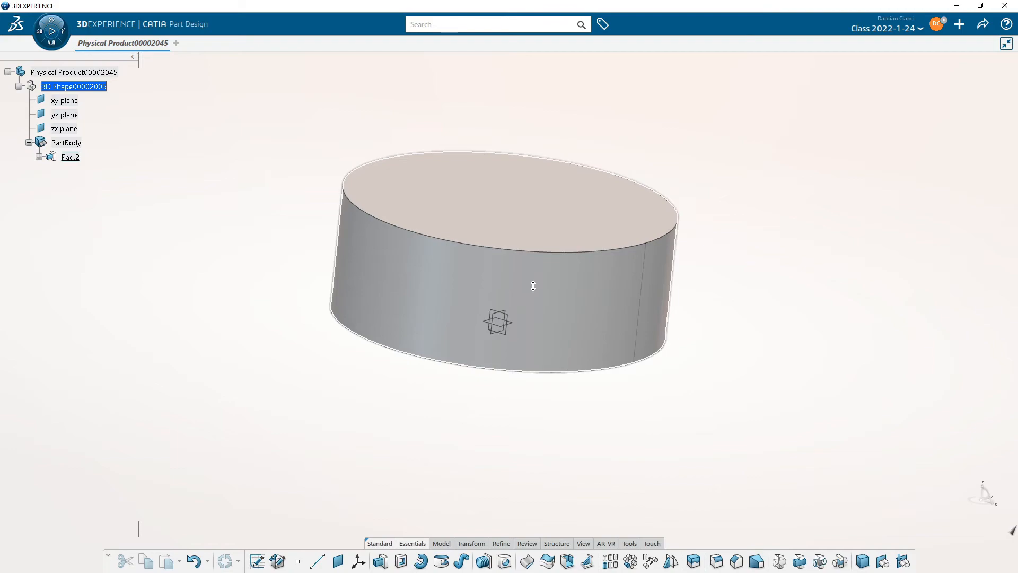
middle_drag(533, 286, 626, 256)
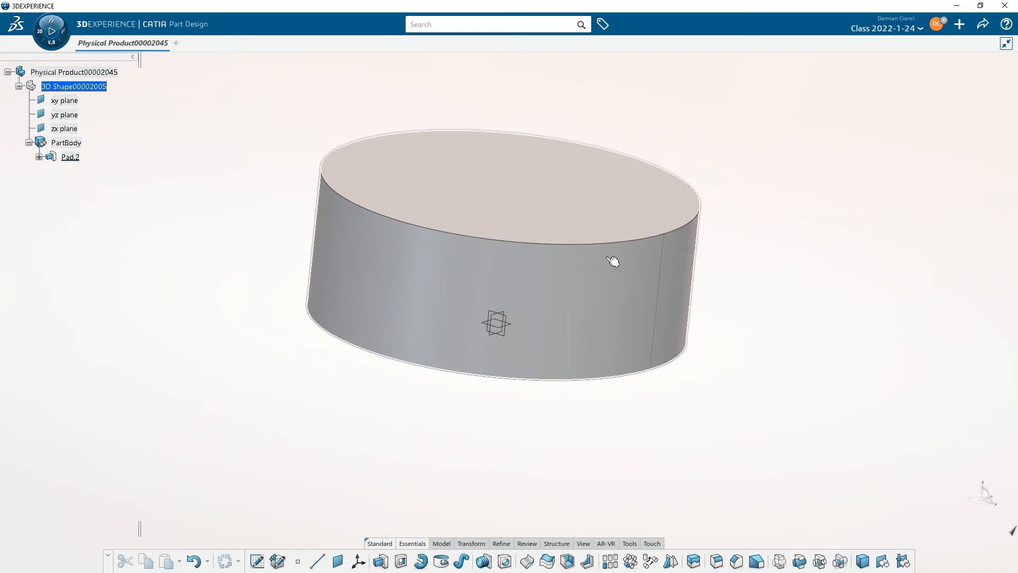
middle_drag(525, 287, 852, 295)
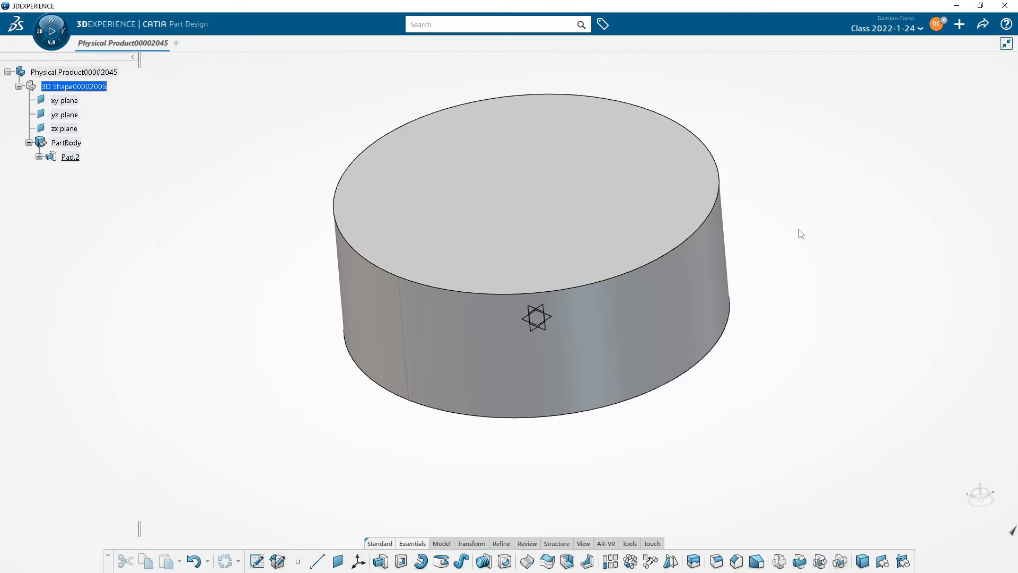
middle_drag(519, 466, 600, 435)
middle_drag(532, 200, 324, 189)
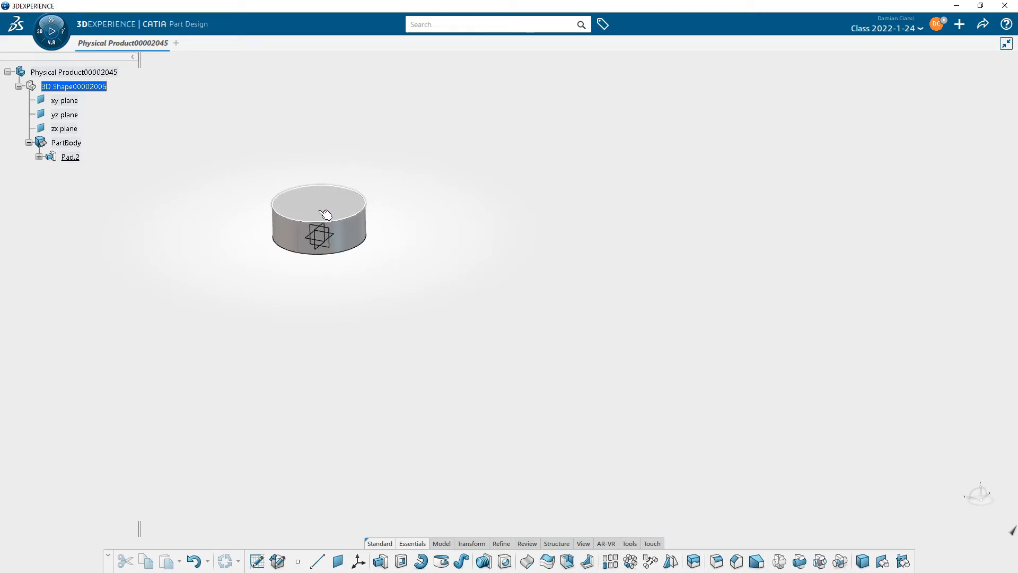
Recentre the view on points of the disc's top face, upper edge and side wall, and inspect them at different zooms and angles
middle_drag(319, 211, 322, 211)
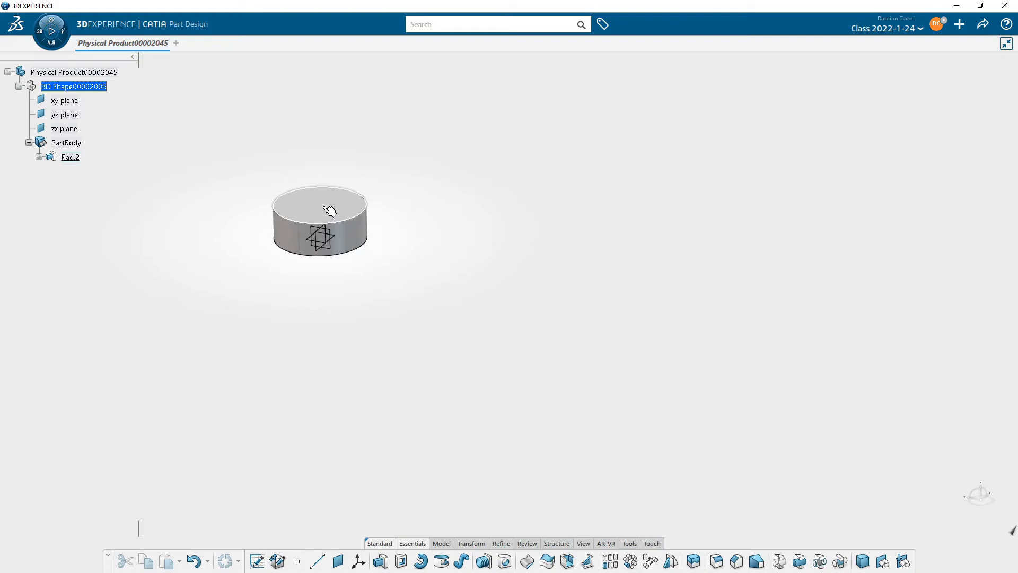
middle_click(331, 209)
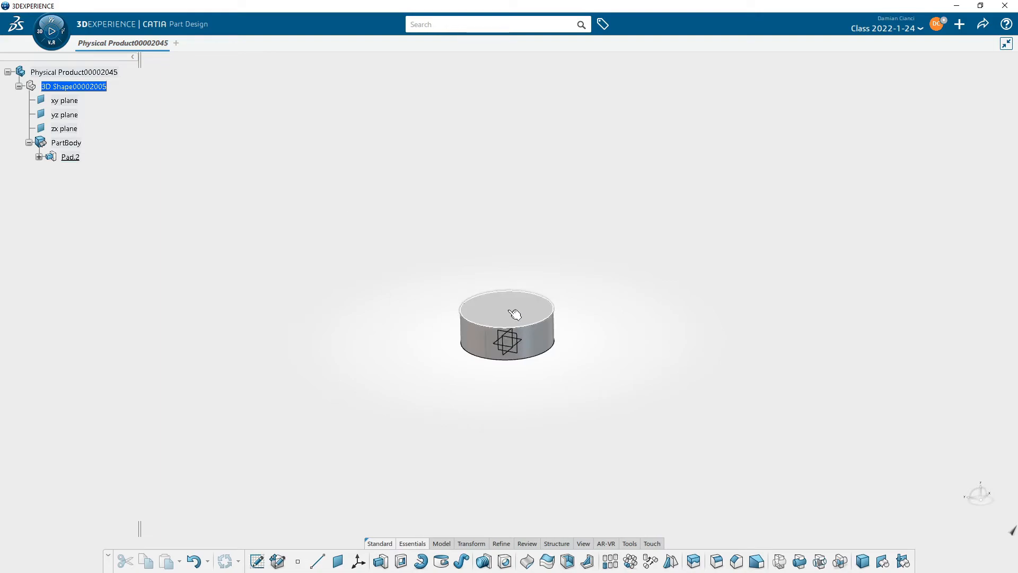
ctrl+middle_drag(465, 391, 491, 307)
middle_drag(551, 317, 544, 200)
middle_drag(596, 224, 684, 187)
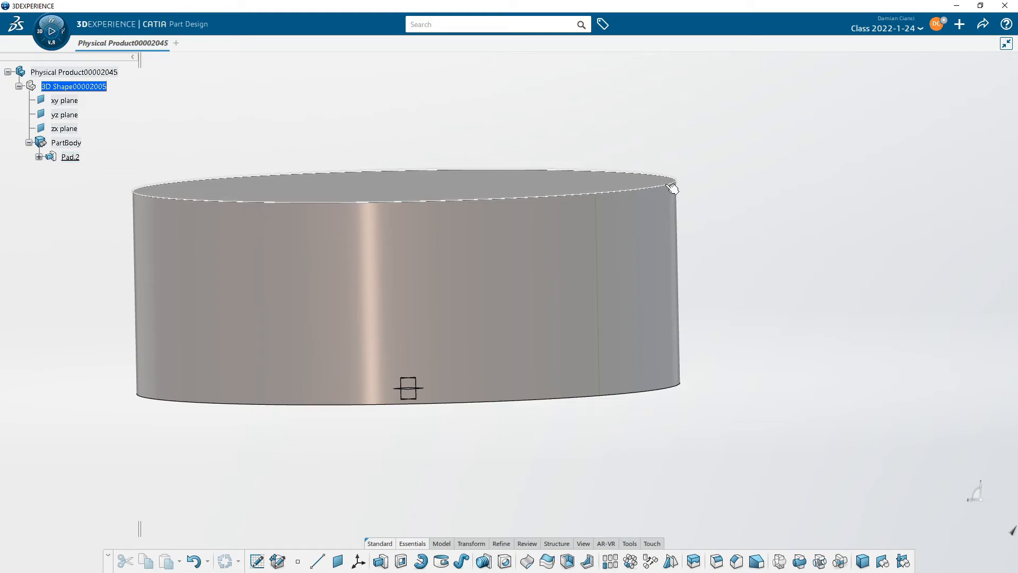
middle_click(666, 184)
middle_drag(604, 244, 827, 380)
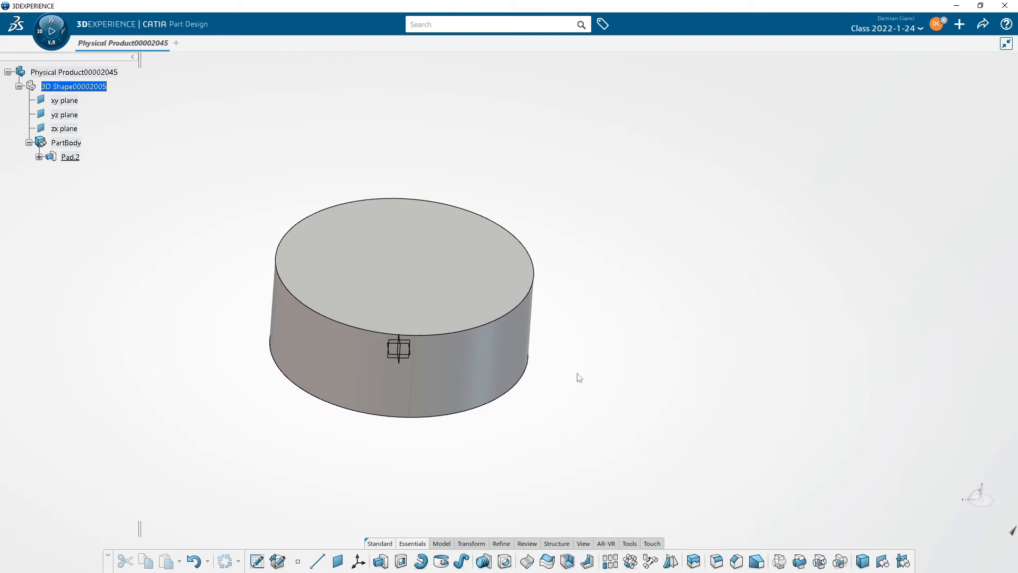
middle_drag(280, 318, 281, 316)
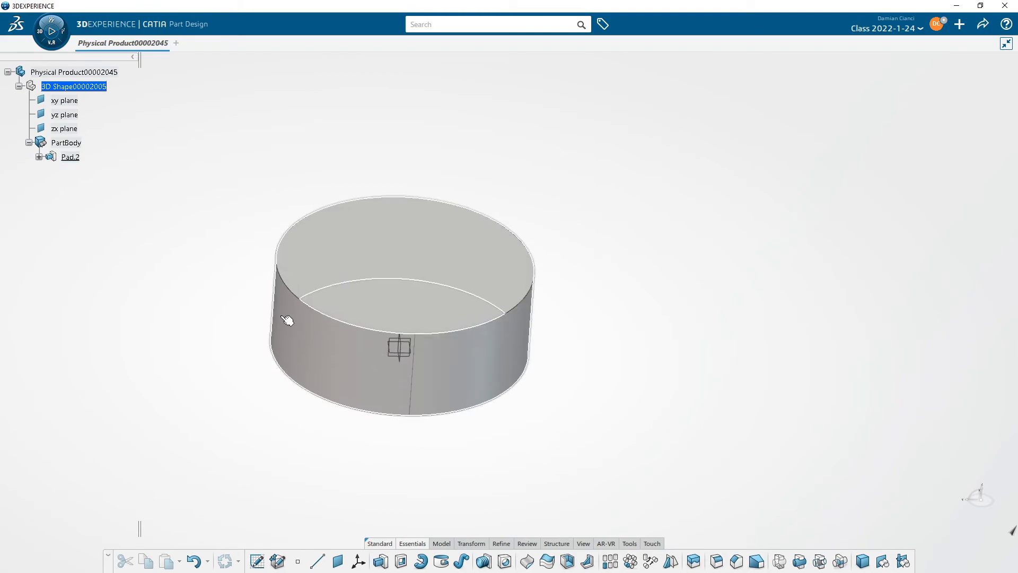
middle_click(292, 316)
middle_drag(345, 366, 594, 63)
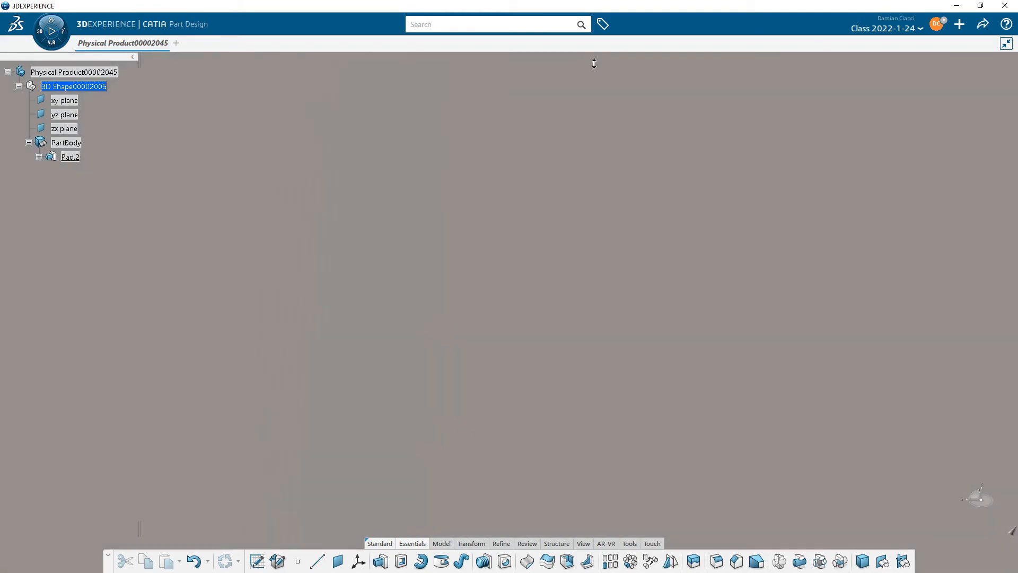
middle_drag(566, 221, 534, 382)
middle_drag(543, 313, 424, 381)
middle_drag(424, 382, 428, 303)
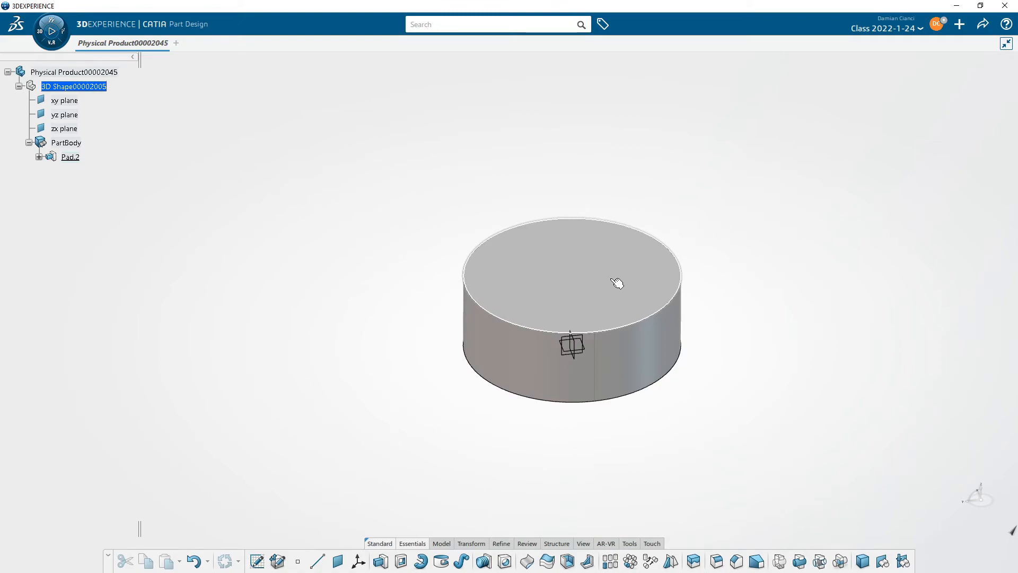
Start a new sketch on the top face of the disc, with its vertical axis direction reversed
middle_drag(616, 282, 363, 421)
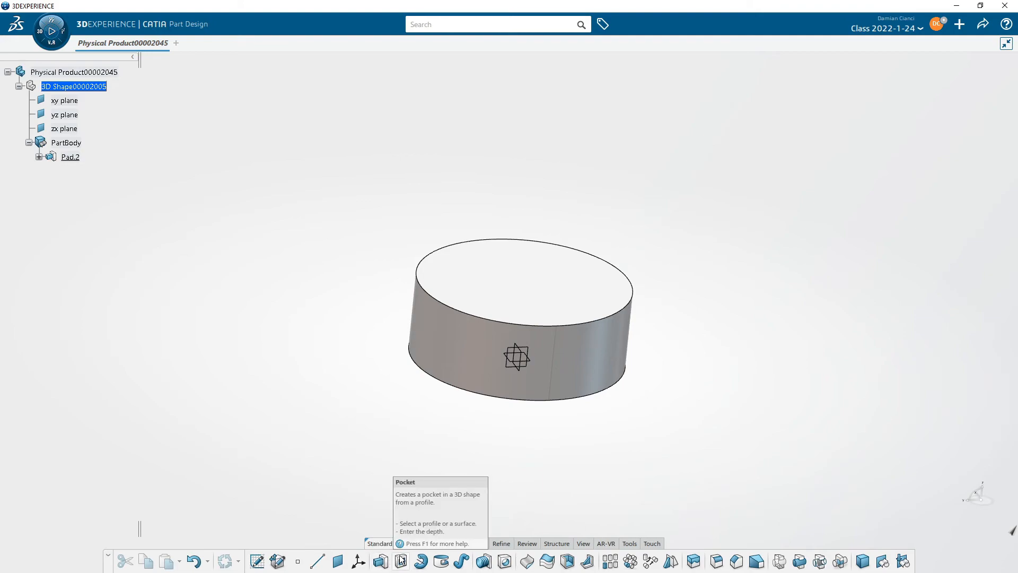
middle_drag(429, 431, 584, 379)
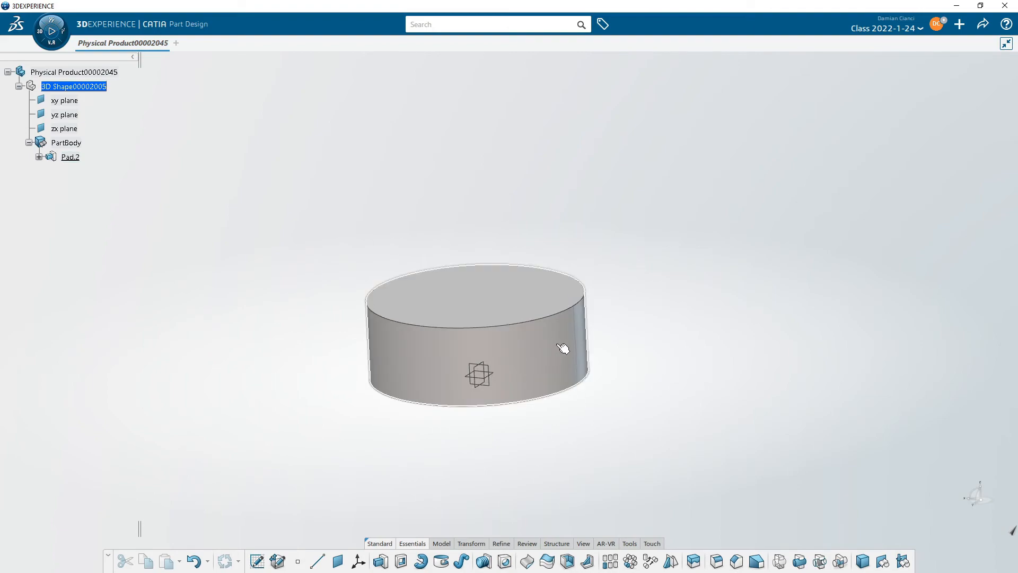
middle_drag(620, 443, 579, 452)
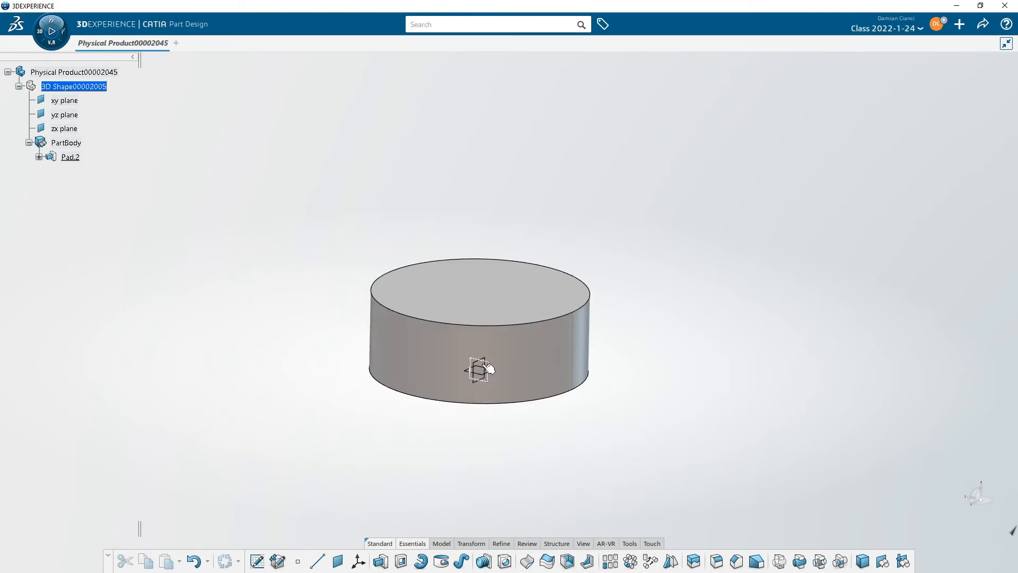
middle_drag(511, 463, 498, 303)
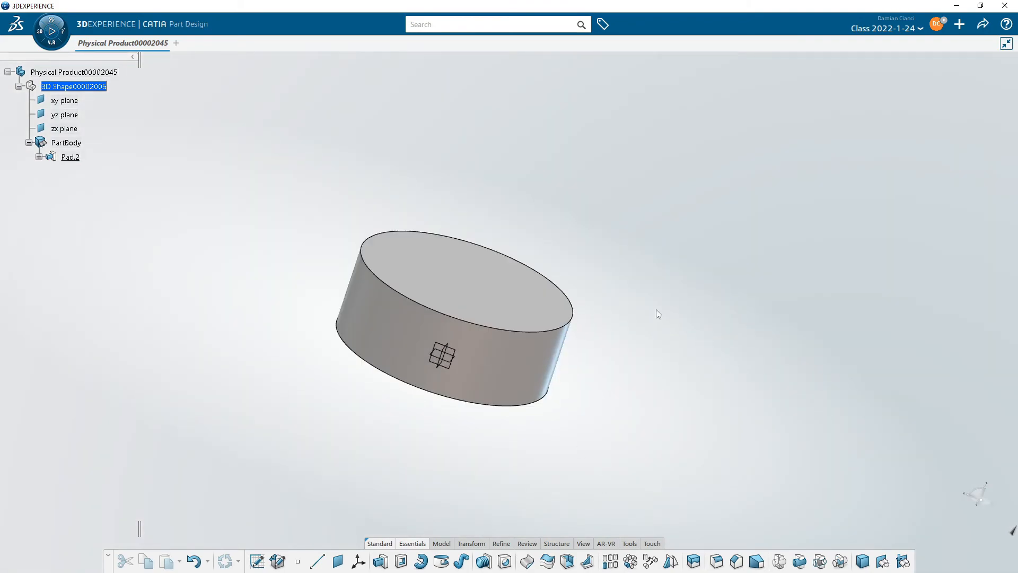
middle_drag(627, 387, 633, 442)
middle_drag(386, 336, 472, 223)
click(472, 223)
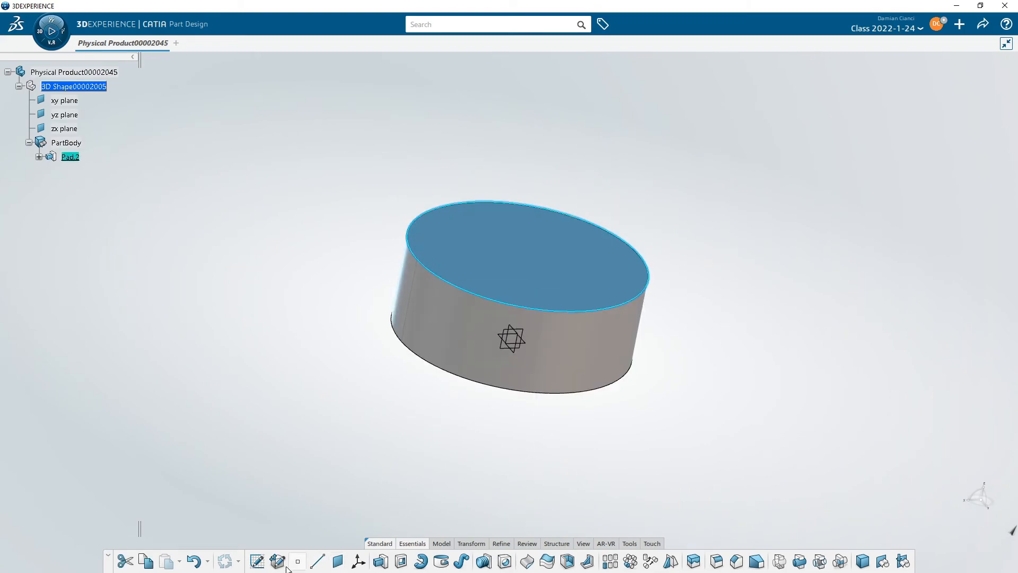
click(258, 562)
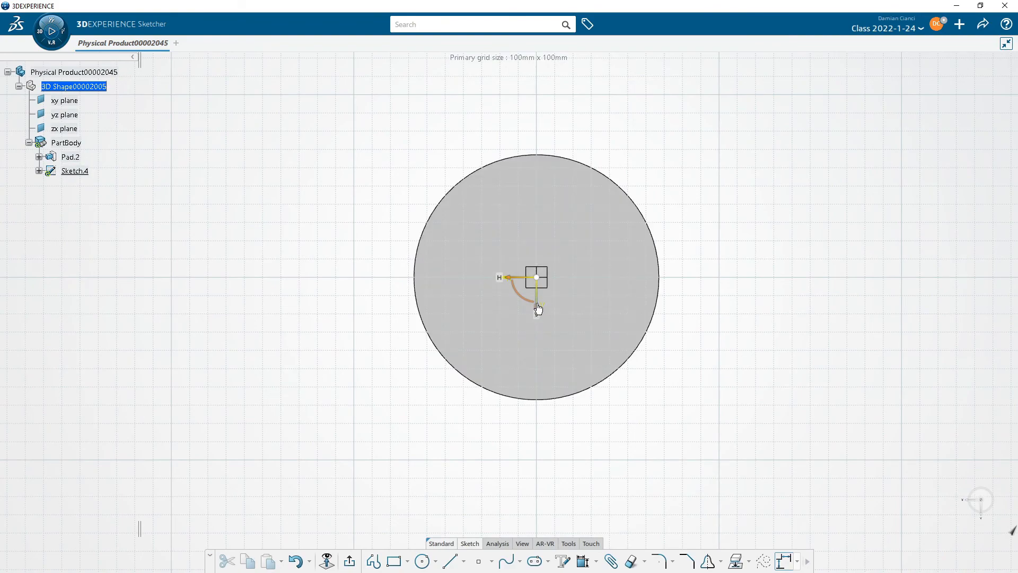
Sketch a circle about 43 mm in radius centred on the origin inside the disc's outline, and exit the sketch
mouse_move(312, 371)
middle_down()
mouse_move(525, 386)
mouse_move(665, 361)
mouse_move(365, 356)
mouse_move(286, 231)
mouse_move(343, 252)
mouse_move(448, 495)
mouse_move(528, 430)
mouse_move(620, 414)
mouse_move(645, 357)
mouse_move(663, 377)
middle_up()
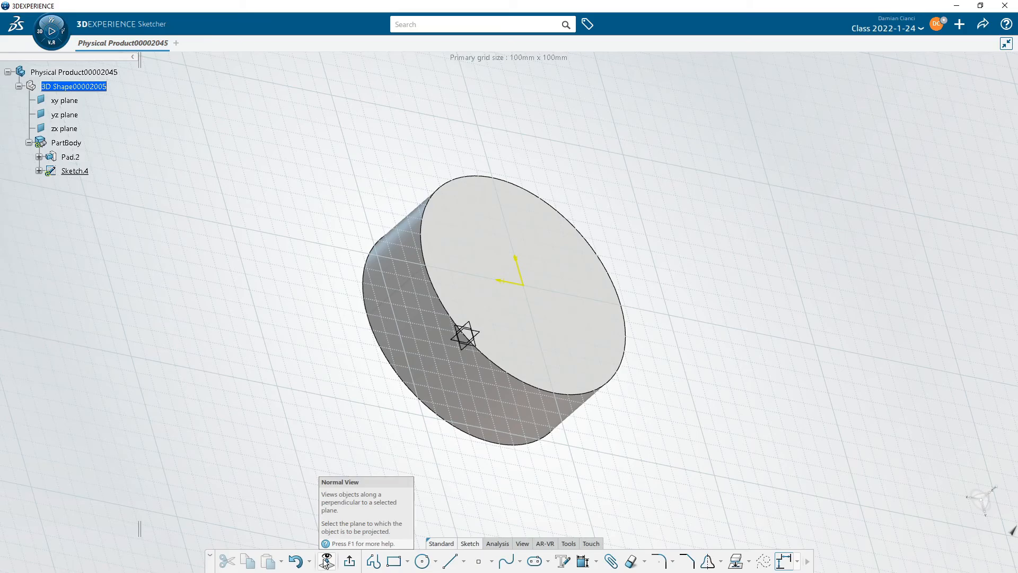
click(326, 561)
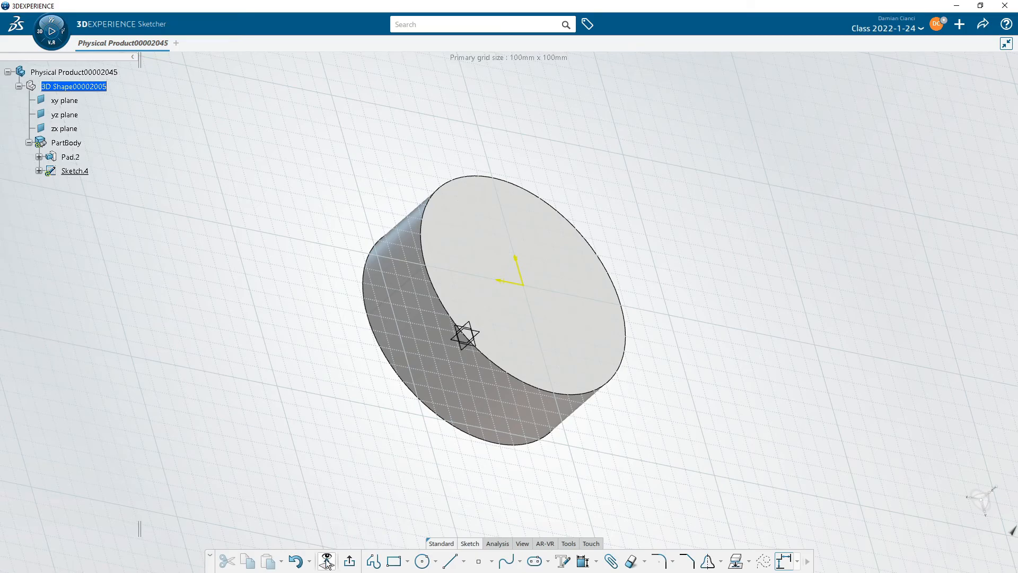
click(326, 561)
middle_drag(386, 416, 354, 352)
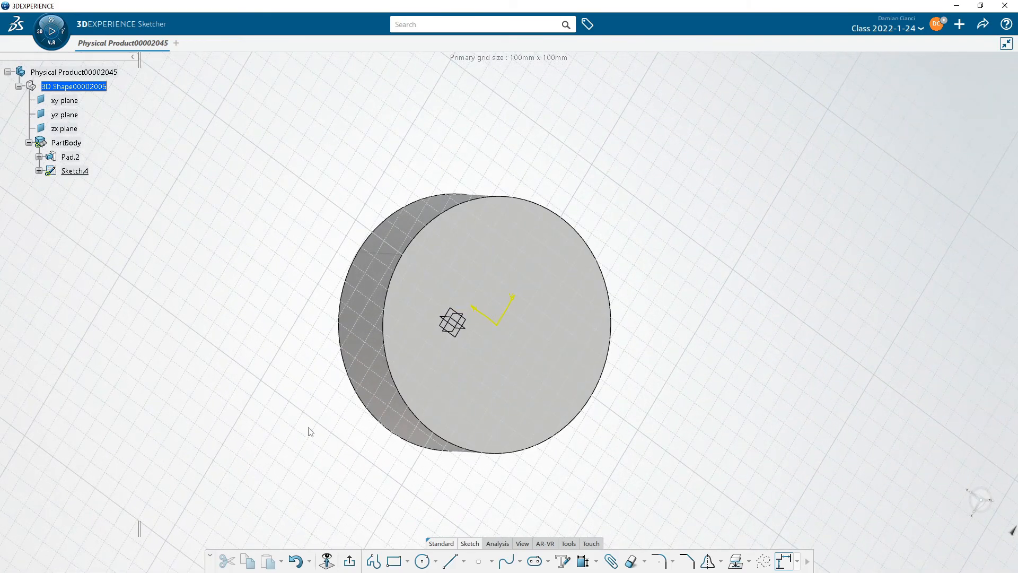
click(348, 564)
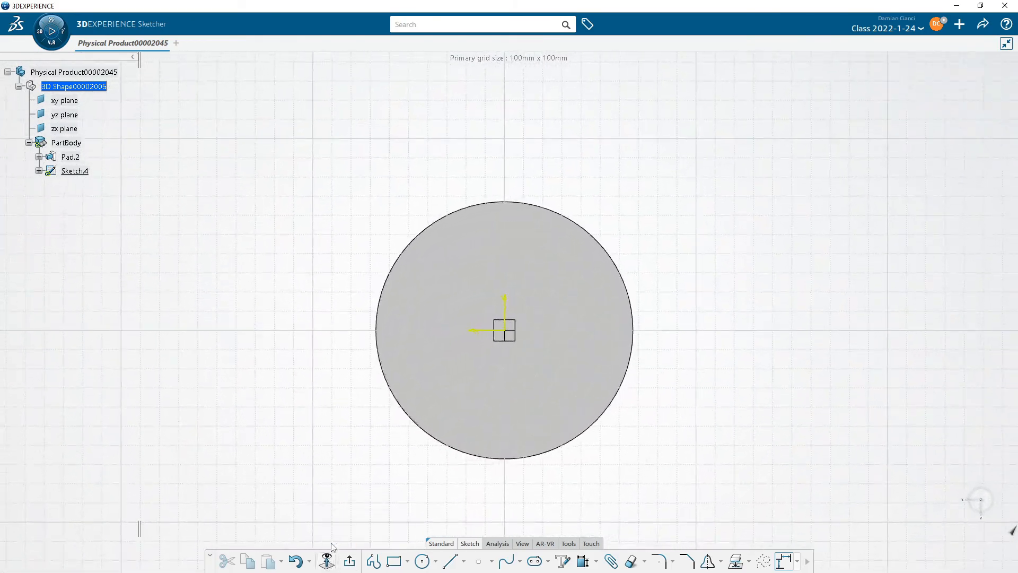
mouse_move(519, 409)
middle_down()
mouse_move(527, 348)
mouse_move(548, 330)
mouse_move(537, 344)
middle_up()
middle_drag(530, 334, 526, 350)
click(422, 561)
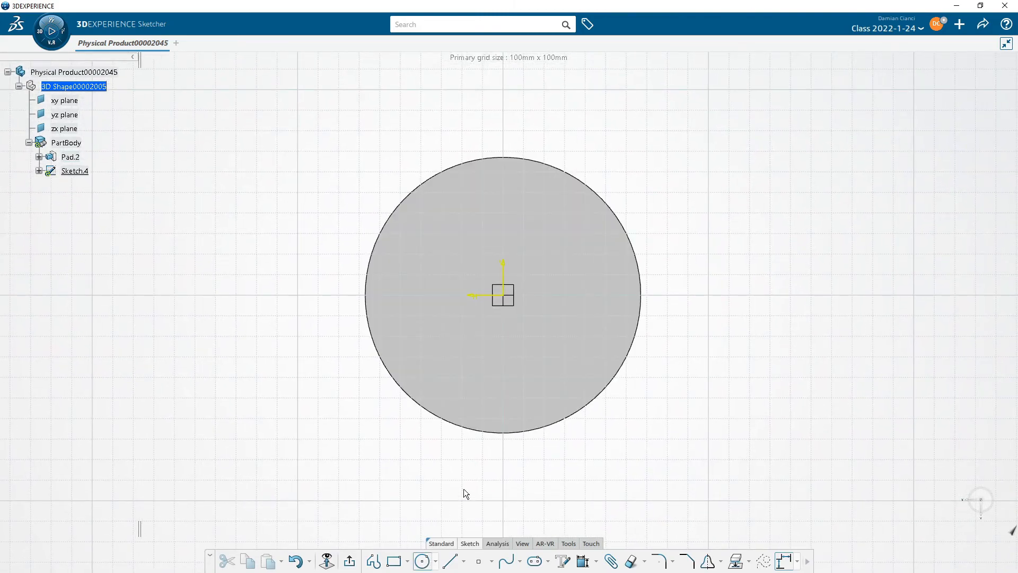
click(503, 295)
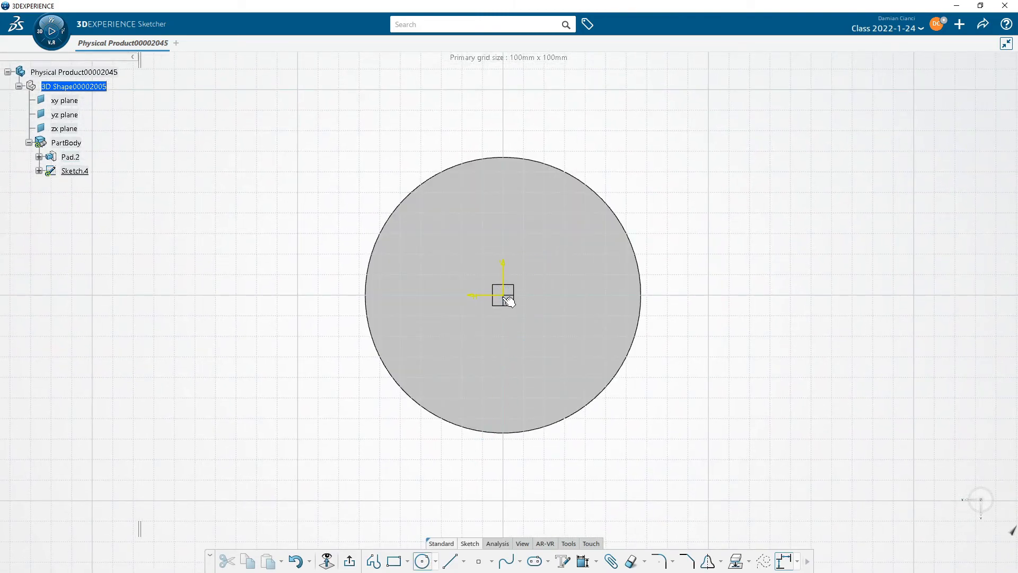
click(572, 355)
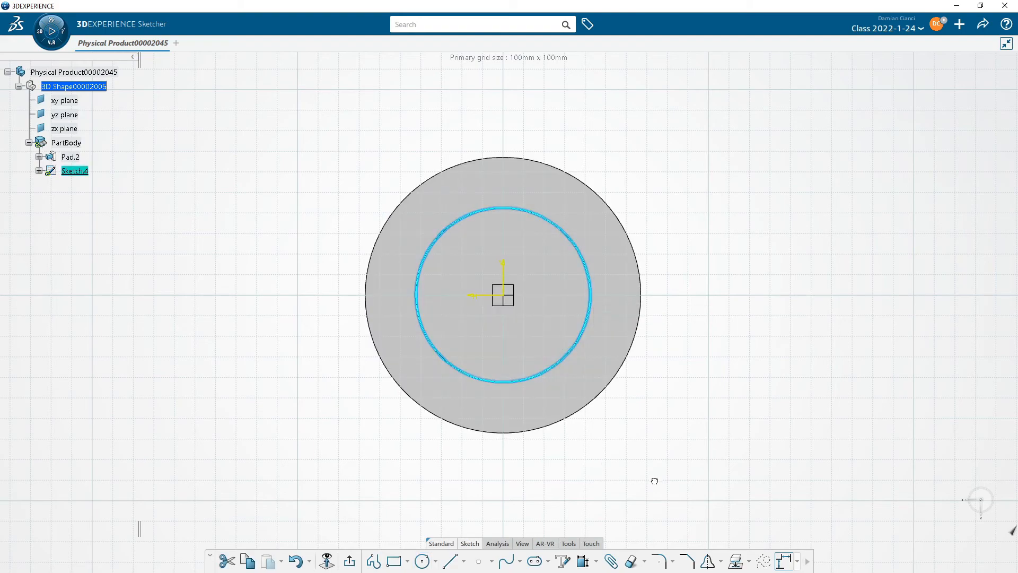
click(349, 561)
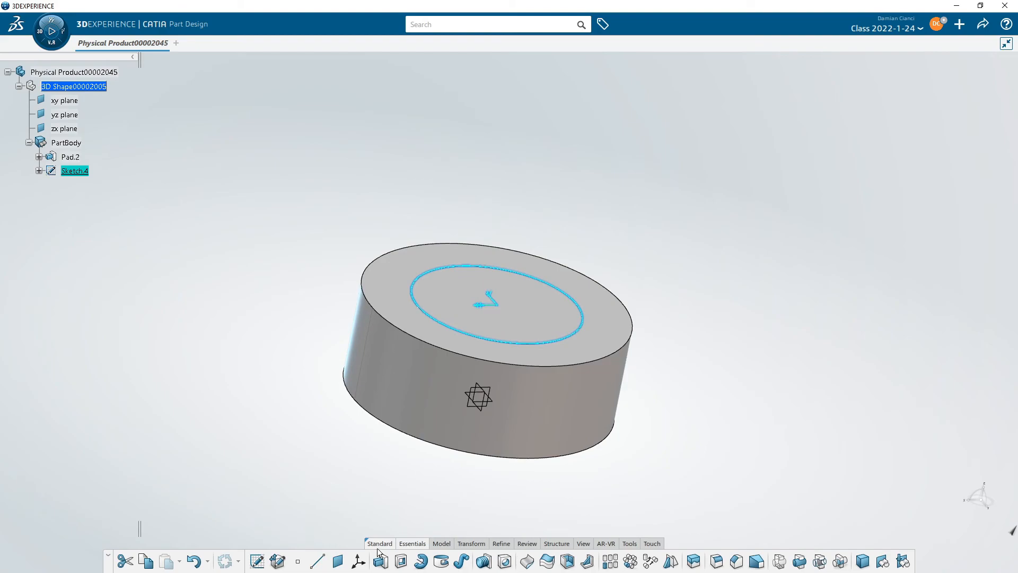
Create a 50 mm pocket from the circle sketched on the disc's top face, keeping the default direction, and dismiss the warning
click(402, 562)
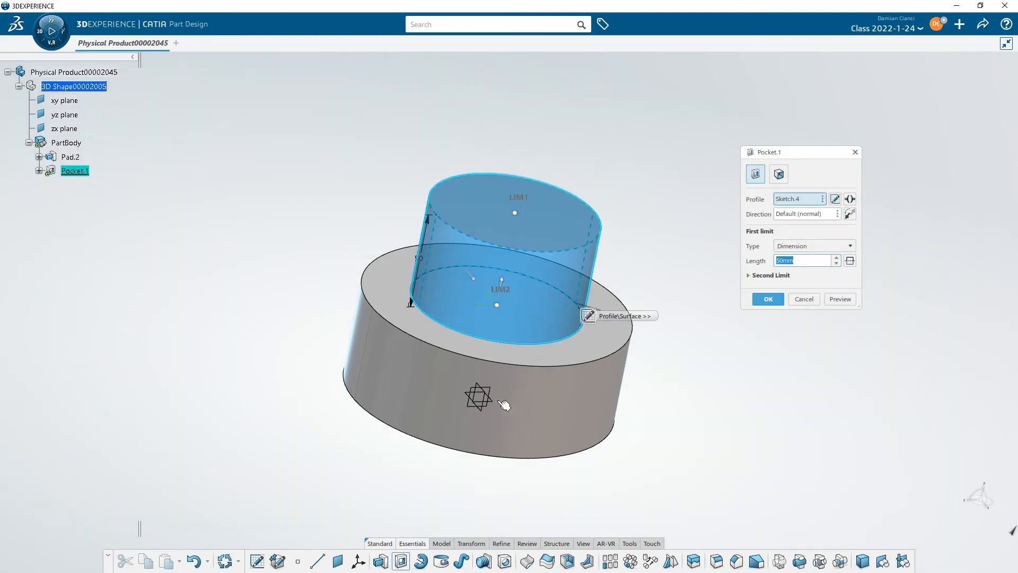
middle_drag(484, 371, 525, 333)
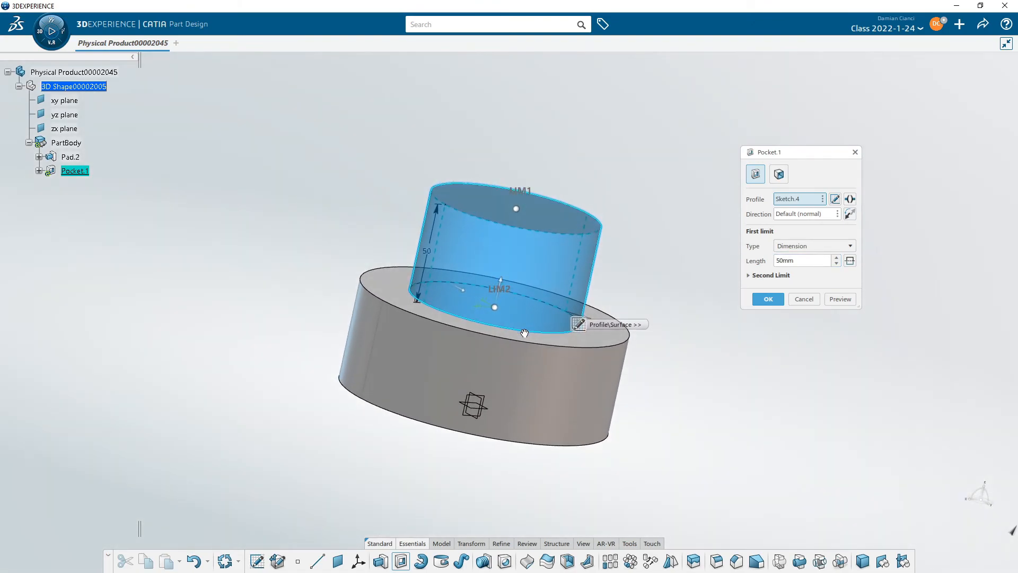
click(768, 299)
drag(886, 465, 711, 203)
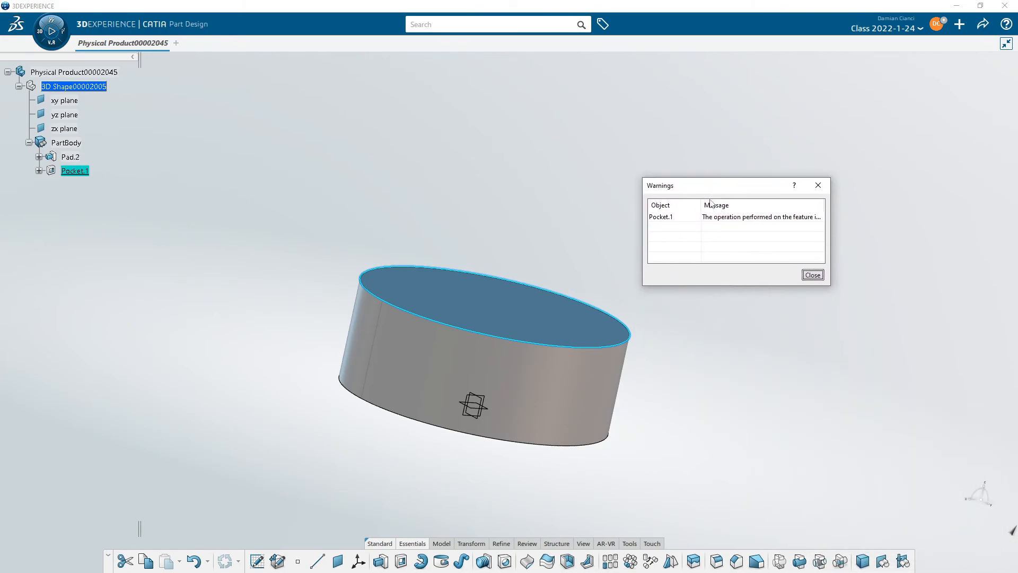
click(812, 276)
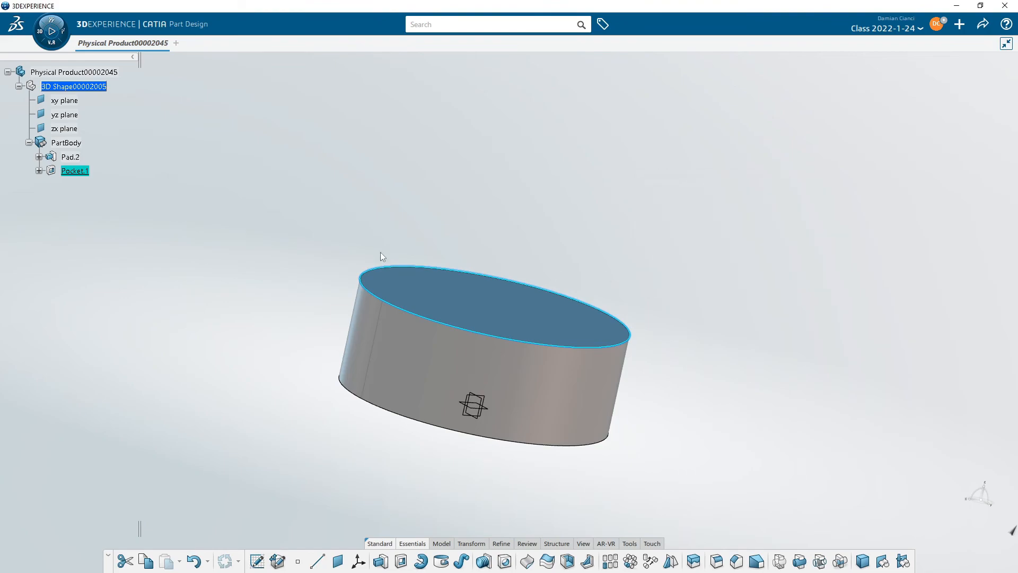
Edit the pocket to reverse its direction into the disc and set its depth to 10 mm
double_click(75, 175)
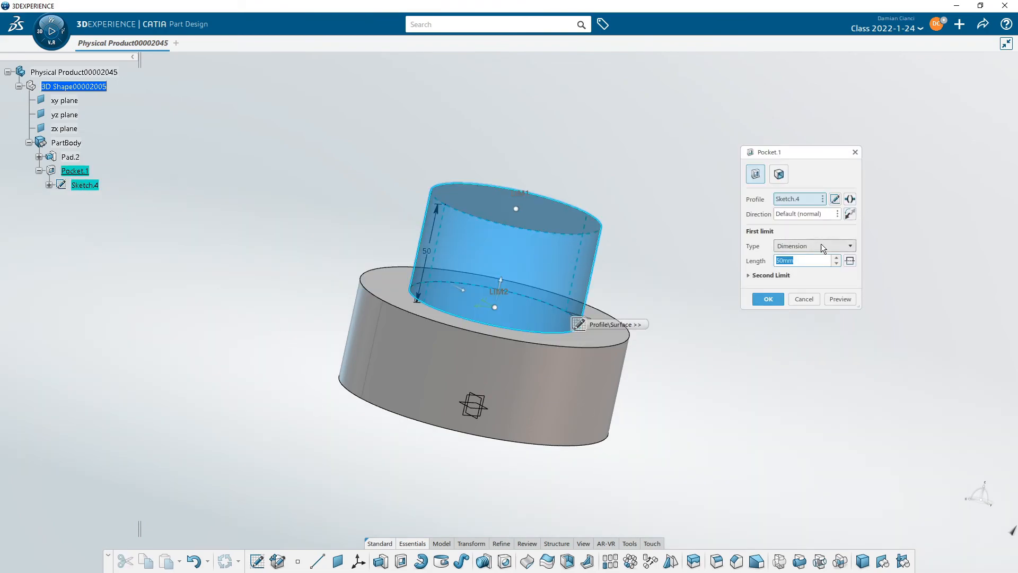
click(849, 213)
right_click(607, 206)
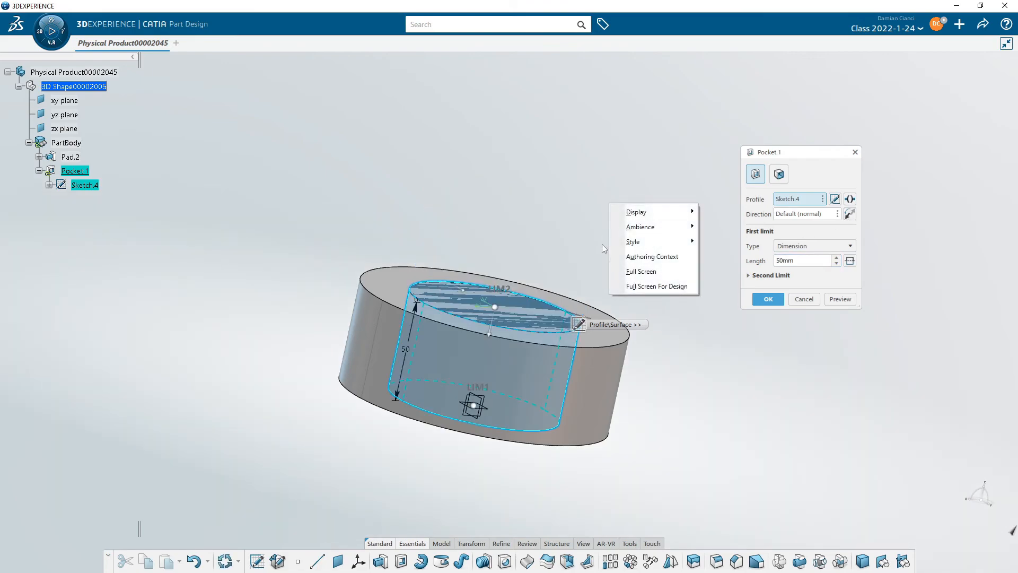
click(548, 204)
middle_drag(596, 195, 578, 174)
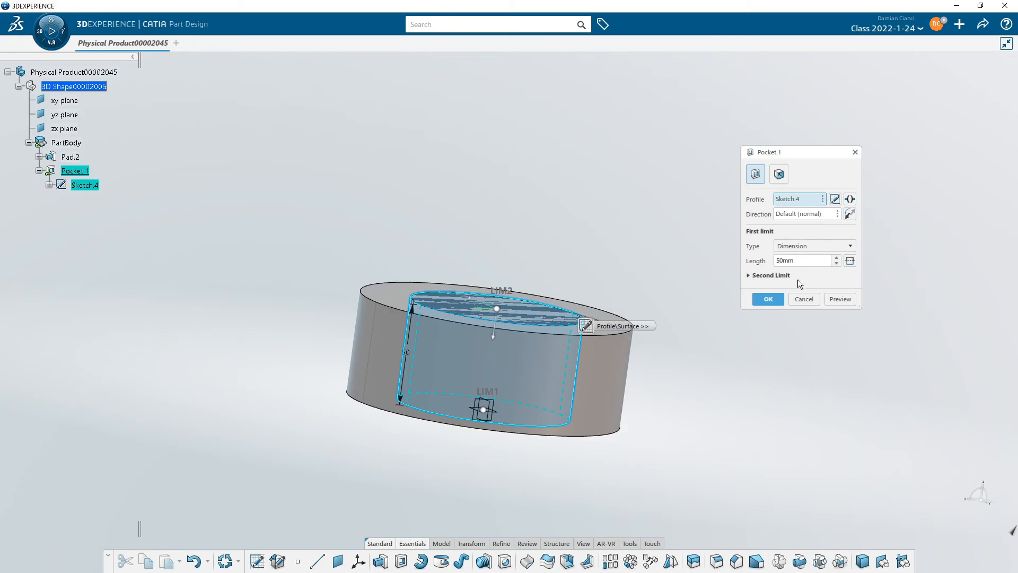
double_click(812, 263)
text(10)
click(807, 214)
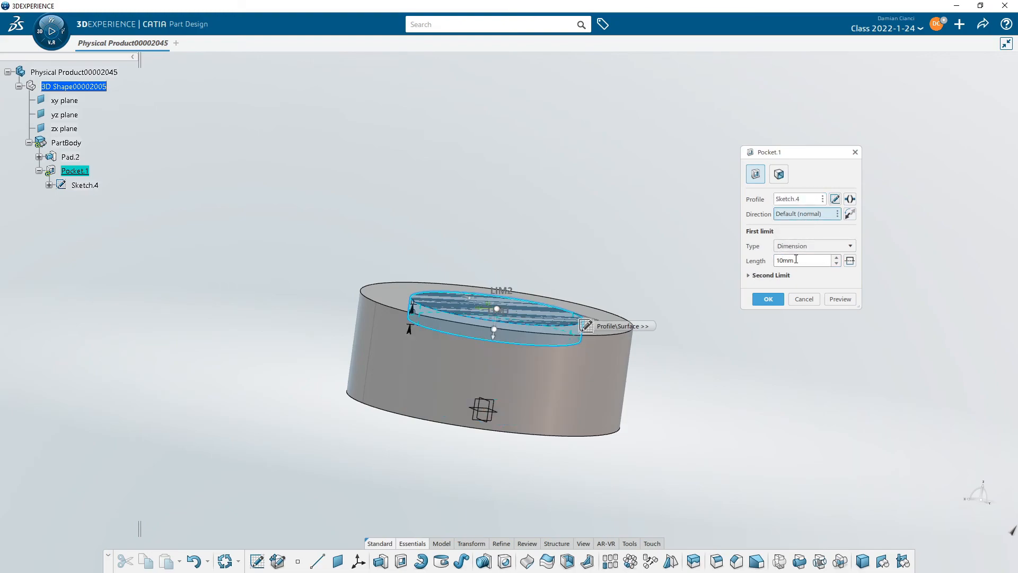
middle_drag(583, 273, 627, 282)
click(769, 298)
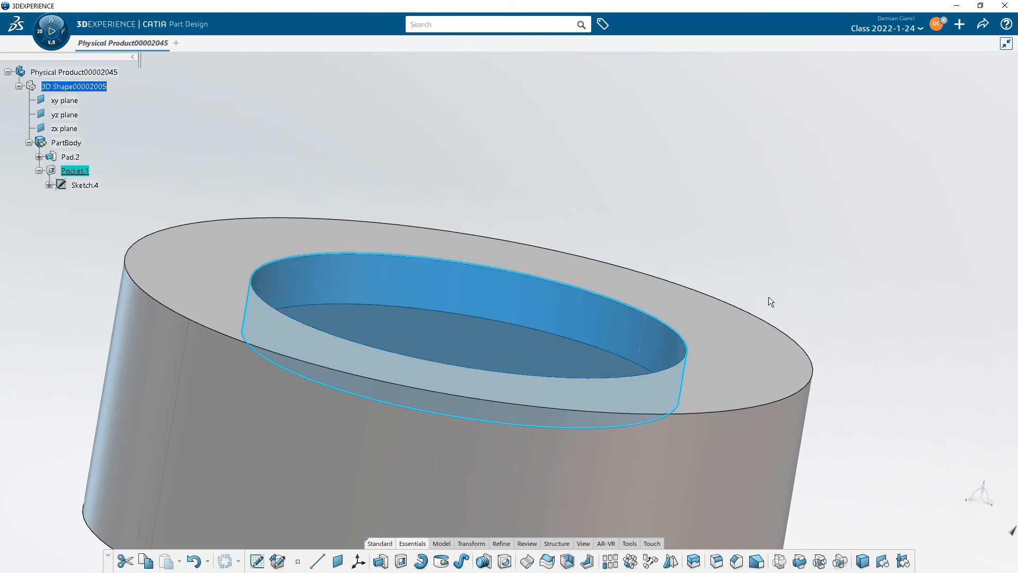
Sketch a circle about 28 mm in radius, centred on the origin, on the pocket's floor and exit the sketch
middle_drag(683, 228, 577, 333)
middle_drag(763, 375, 636, 301)
click(545, 265)
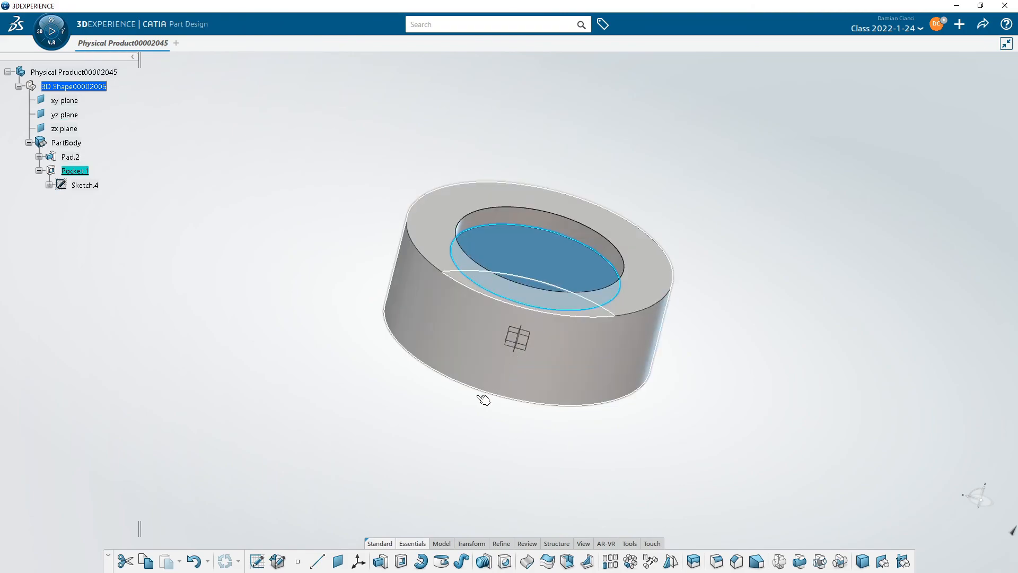
click(256, 561)
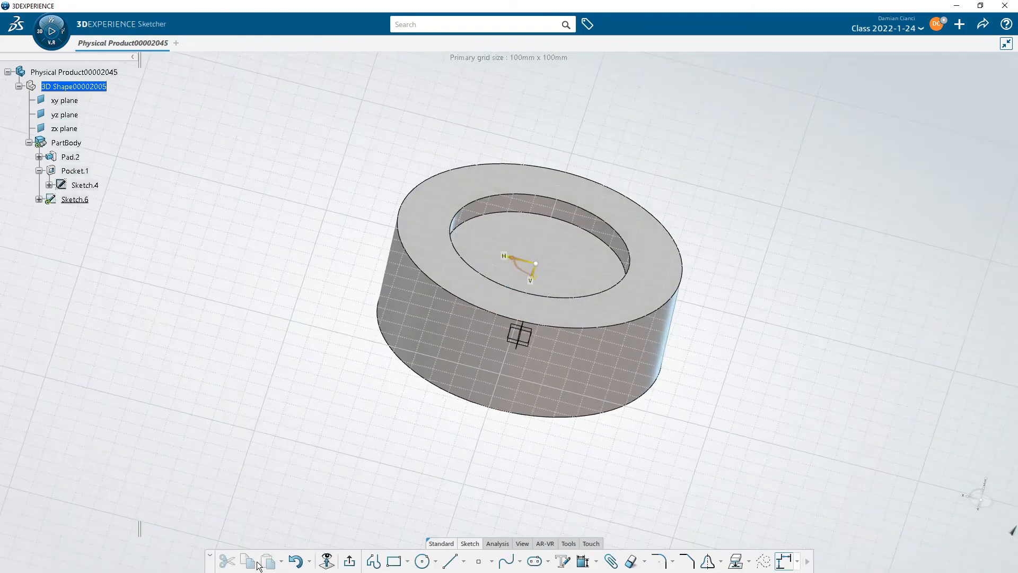
click(422, 562)
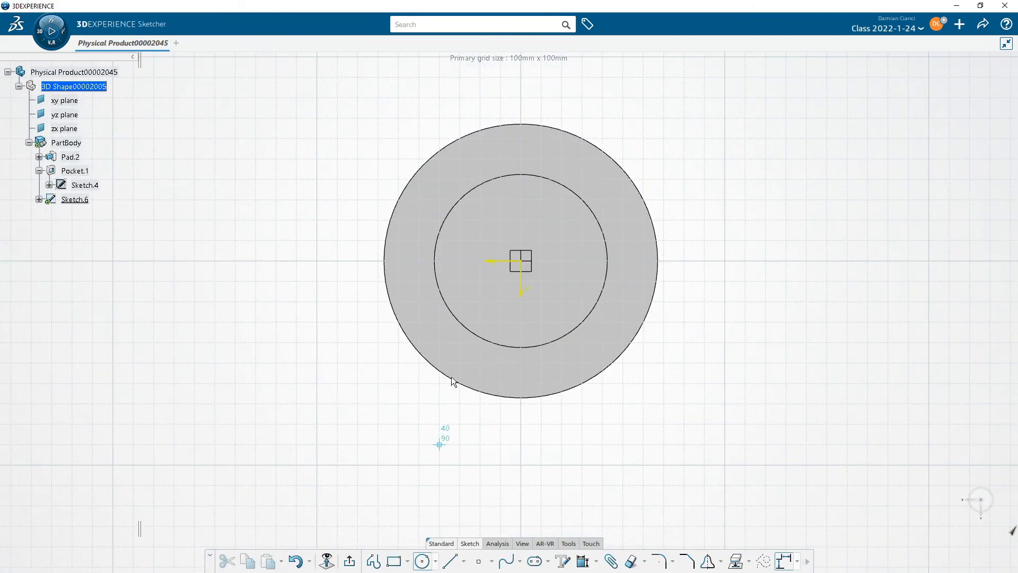
click(521, 261)
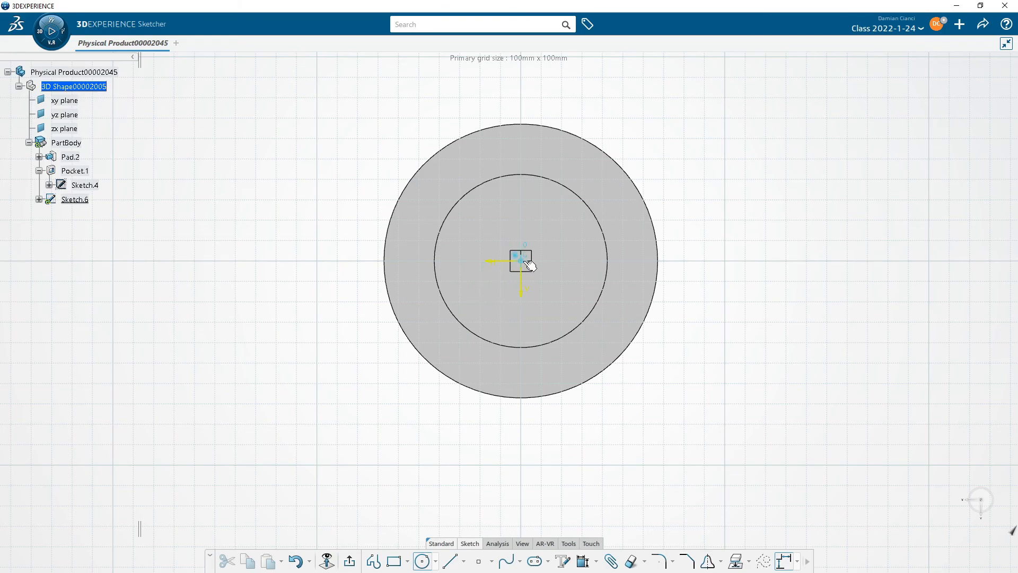
click(562, 300)
click(349, 562)
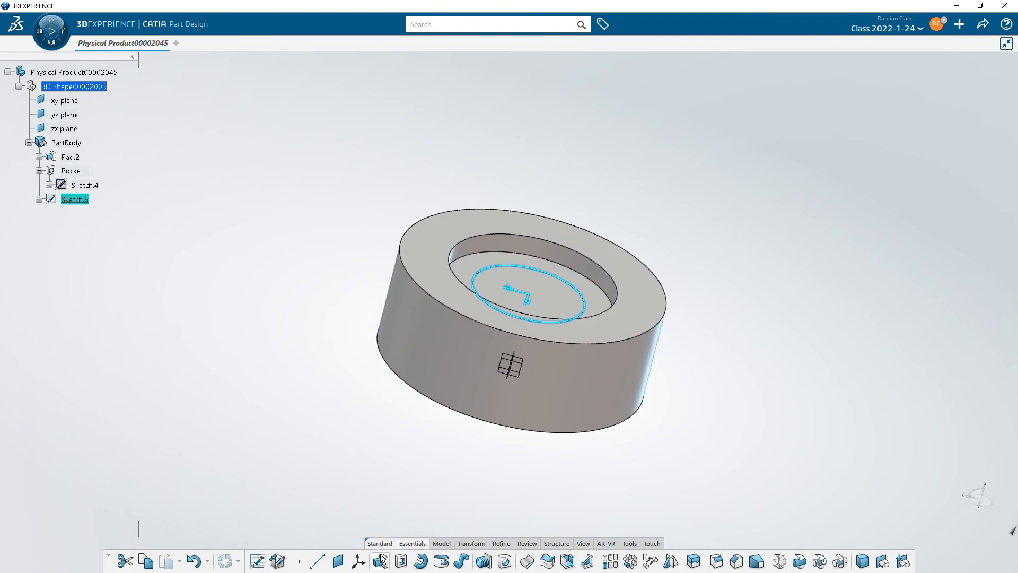
Pad the circle on the pocket floor 60 mm upward into a central post
click(380, 561)
text(40)
key(Return)
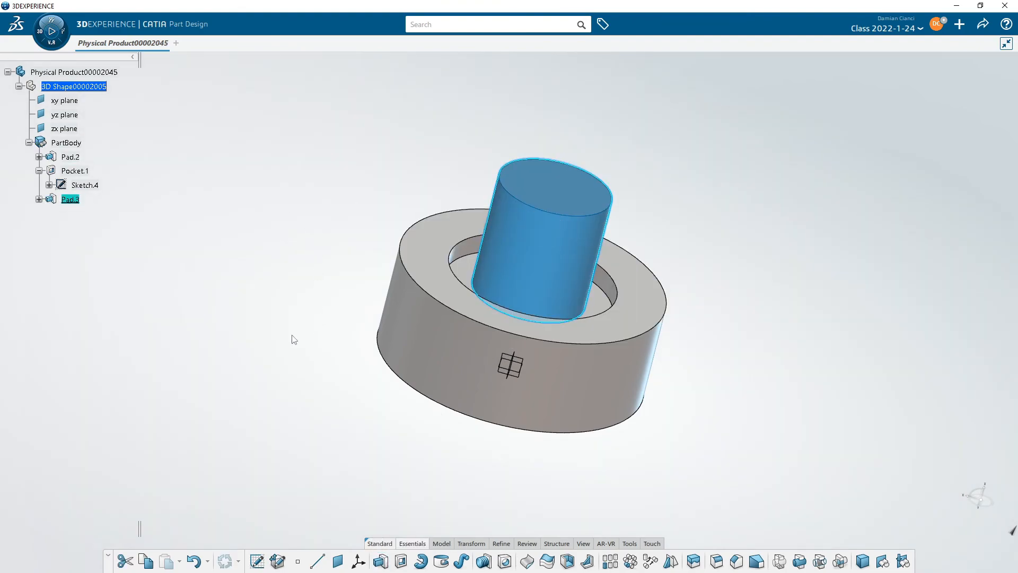
mouse_move(346, 386)
middle_down()
mouse_move(390, 404)
mouse_move(332, 386)
middle_up()
click(330, 386)
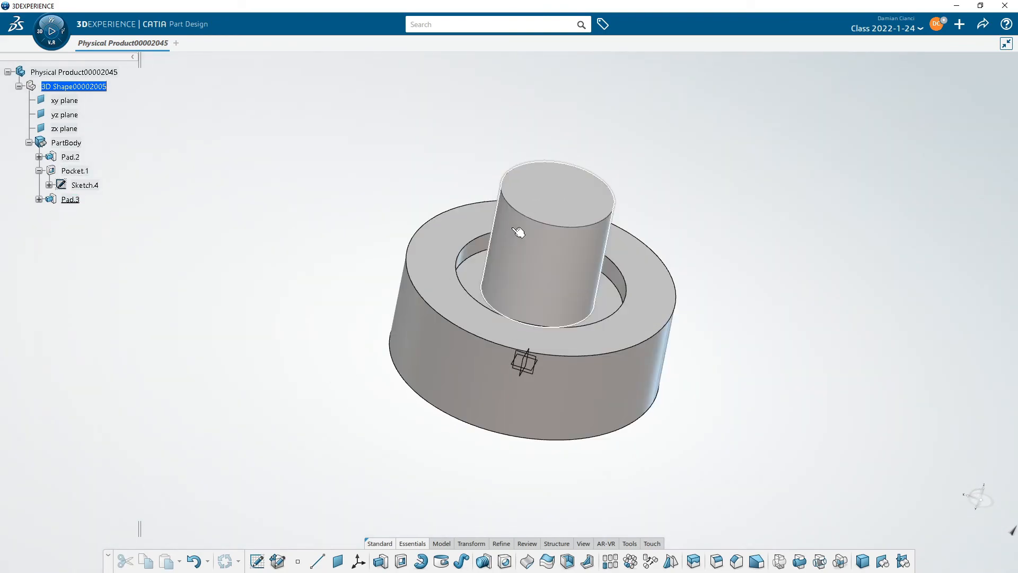
Sketch a circle about 14 mm in radius, centred on the origin, on the post's top face and exit the sketch
click(547, 201)
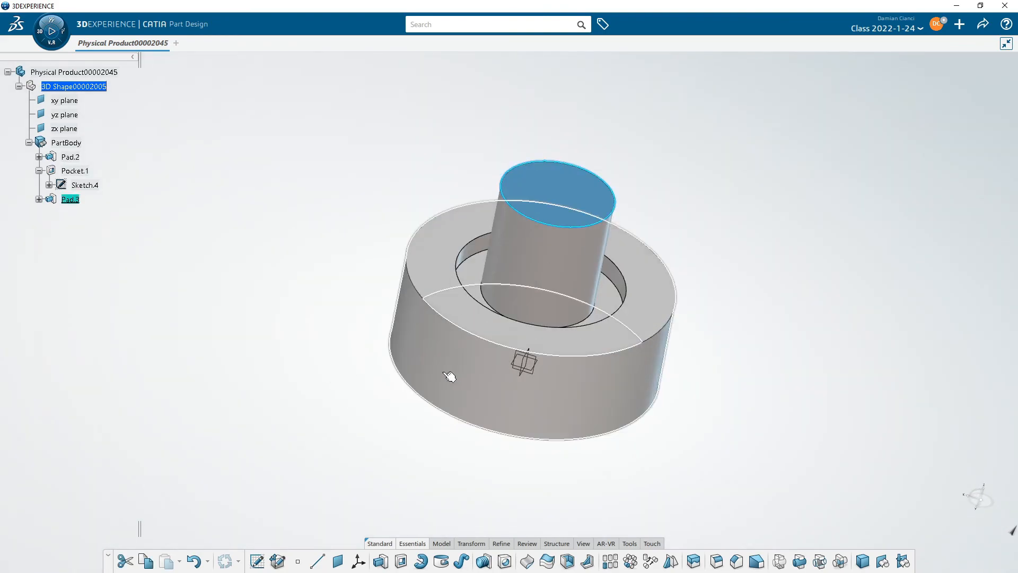
click(257, 561)
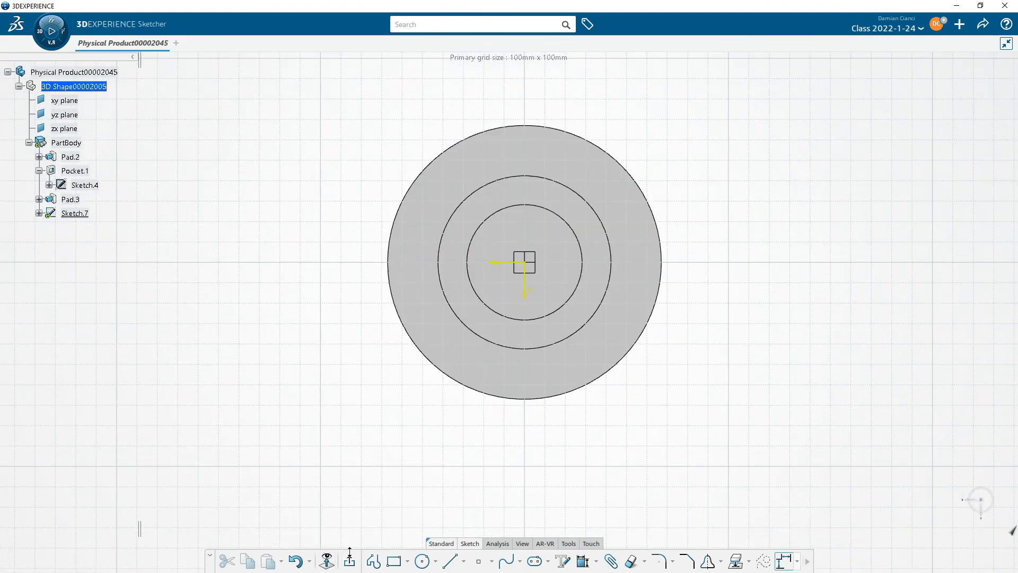
click(422, 561)
click(525, 262)
click(549, 278)
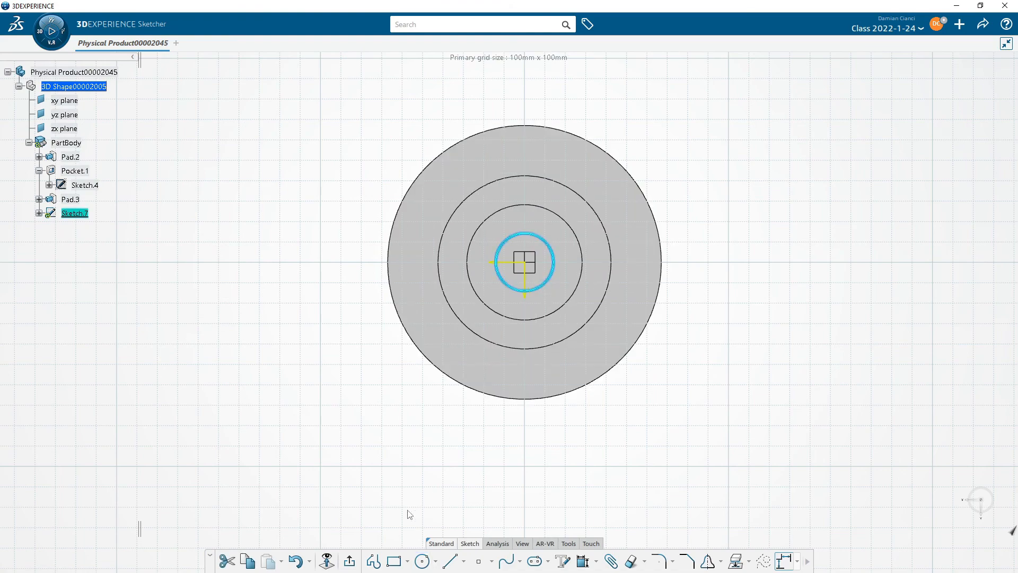
click(349, 562)
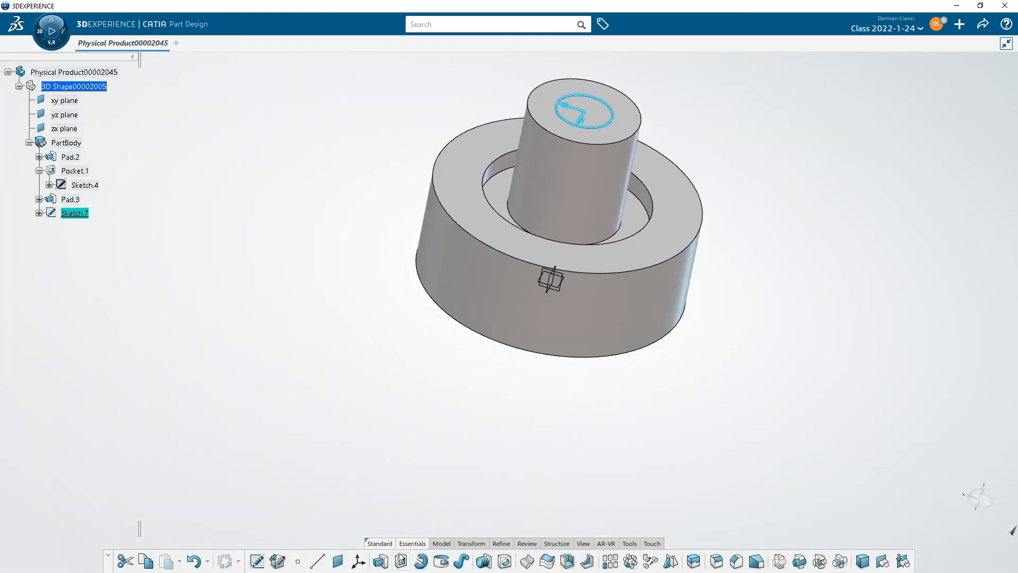
Cut a 60 mm deep pocket down through the post from the small circle on its top face
click(401, 561)
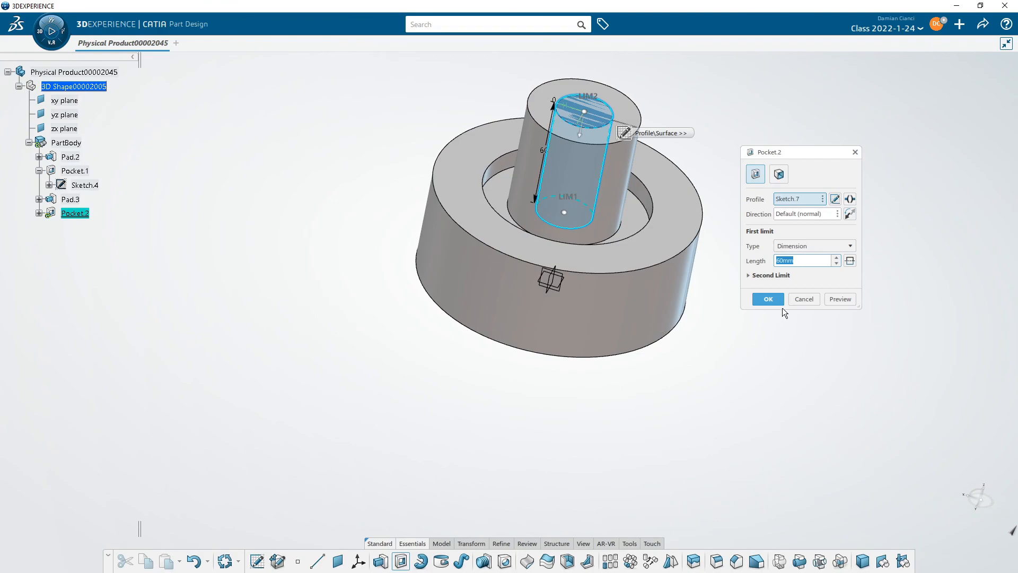
click(767, 299)
middle_drag(793, 263, 607, 223)
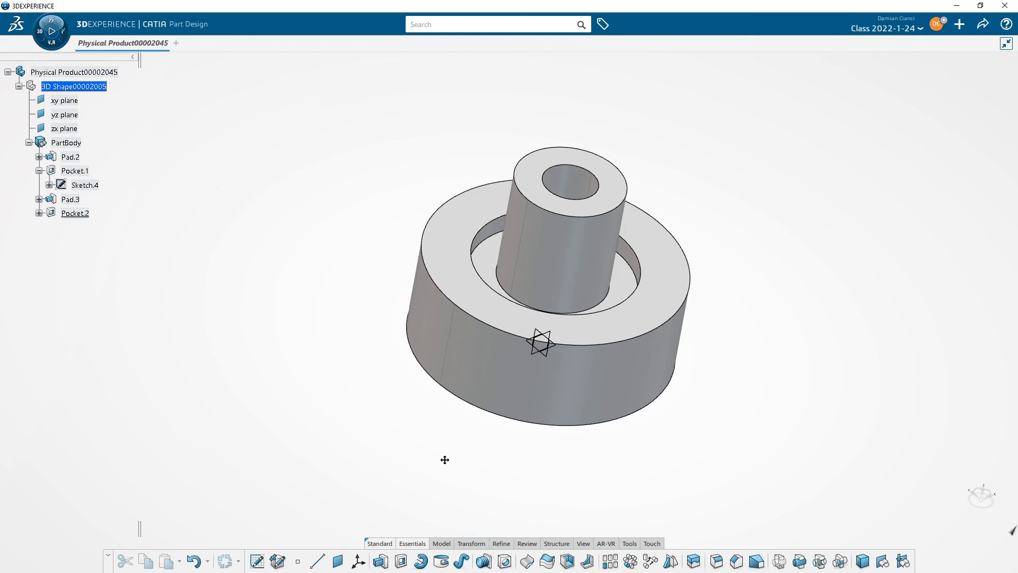
middle_drag(444, 459, 442, 475)
middle_drag(442, 440, 346, 449)
middle_drag(534, 484, 568, 409)
middle_drag(569, 351, 546, 400)
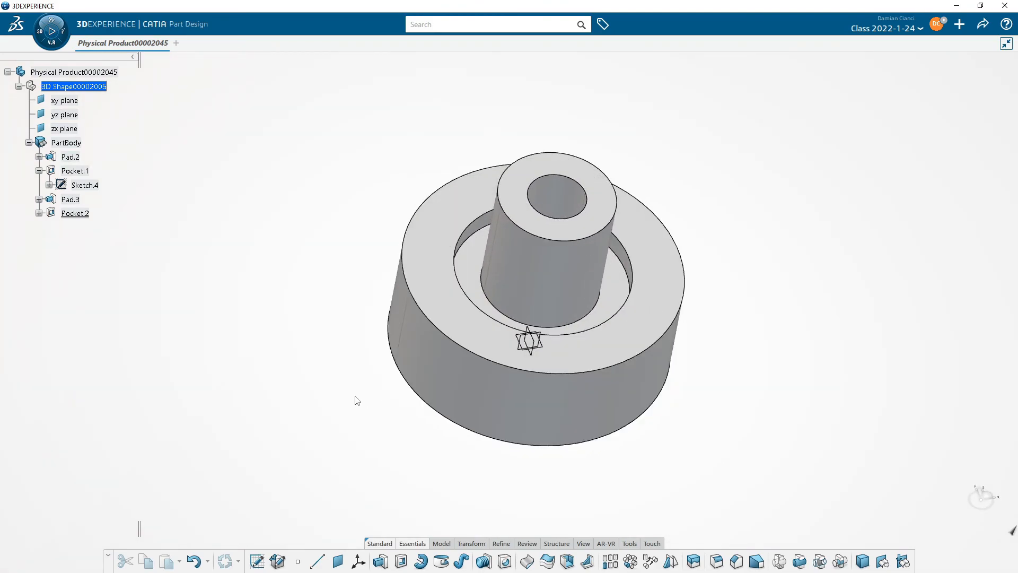